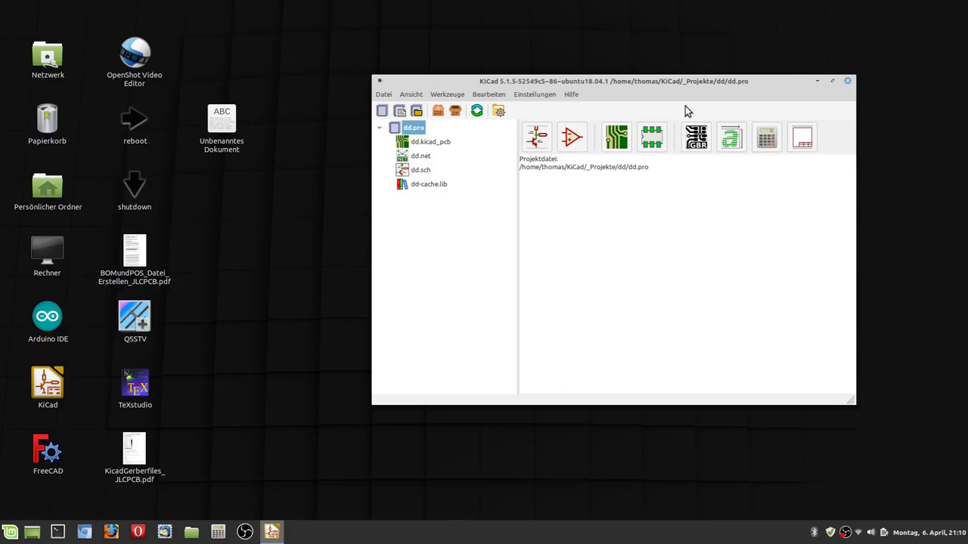
- Open the schematic dd.sch of the dd project in the schematic editor
left_click(539, 141)
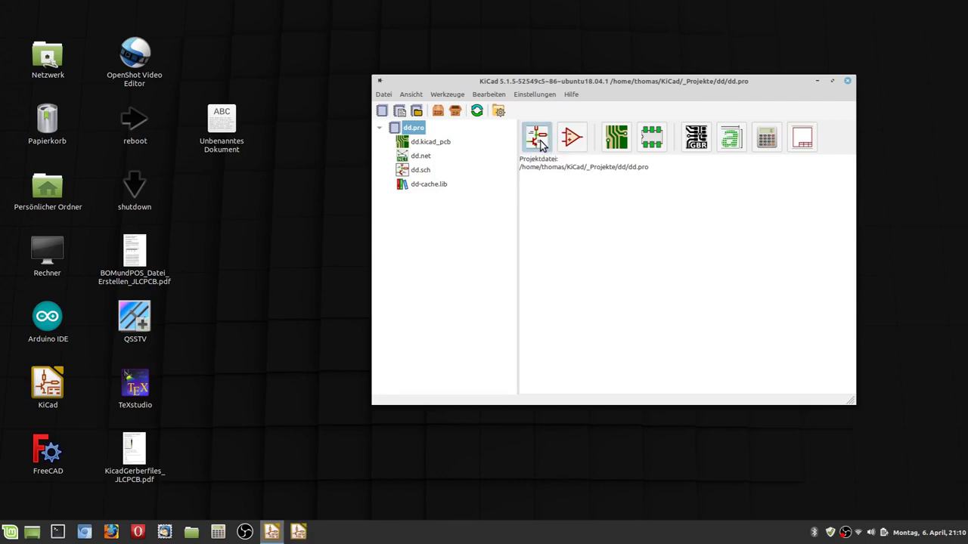
scroll(447, 209, "up", 2)
scroll(480, 266, "down", 1)
scroll(480, 266, "up", 1)
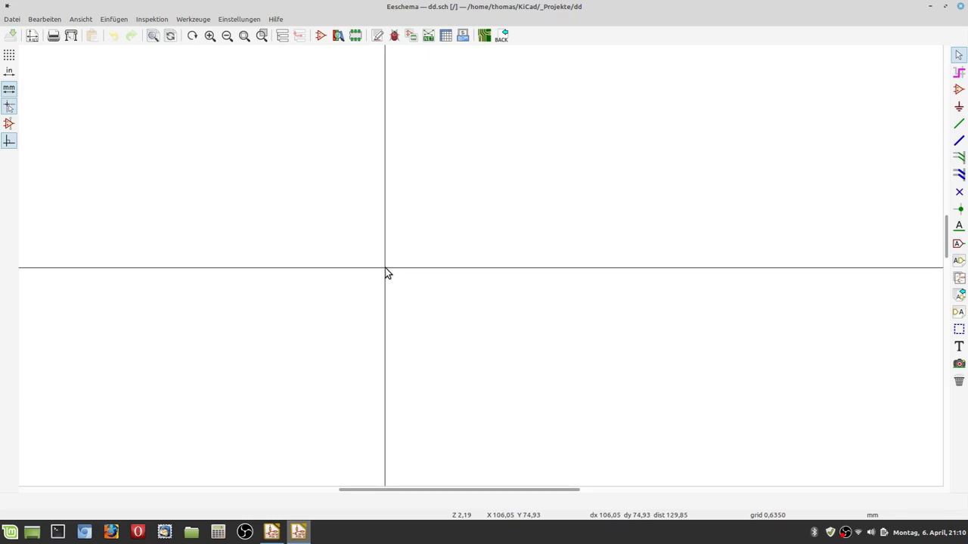
- Add a Conn_Coaxial connector from the Connector library at about X 144.80, Y 71.10 mm
key("a")
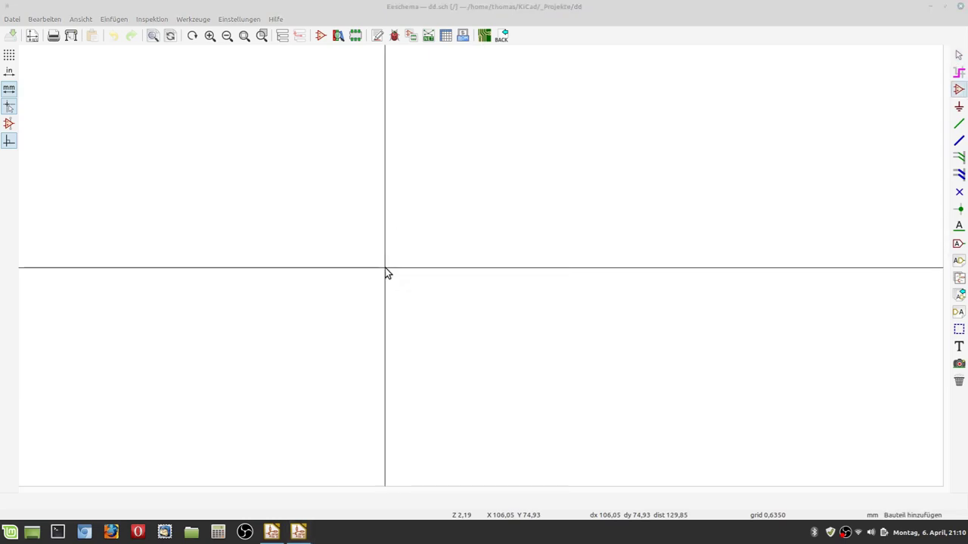
type("coa")
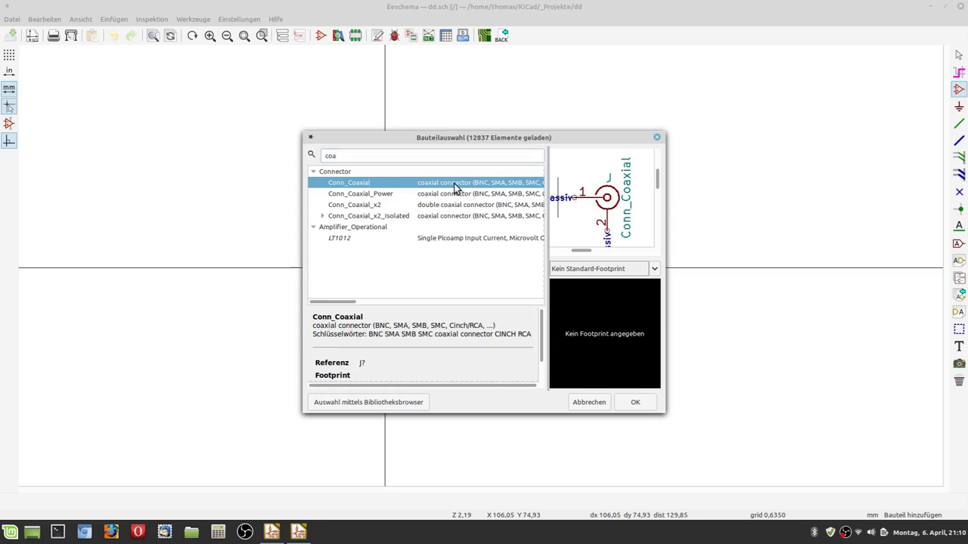
left_click(637, 405)
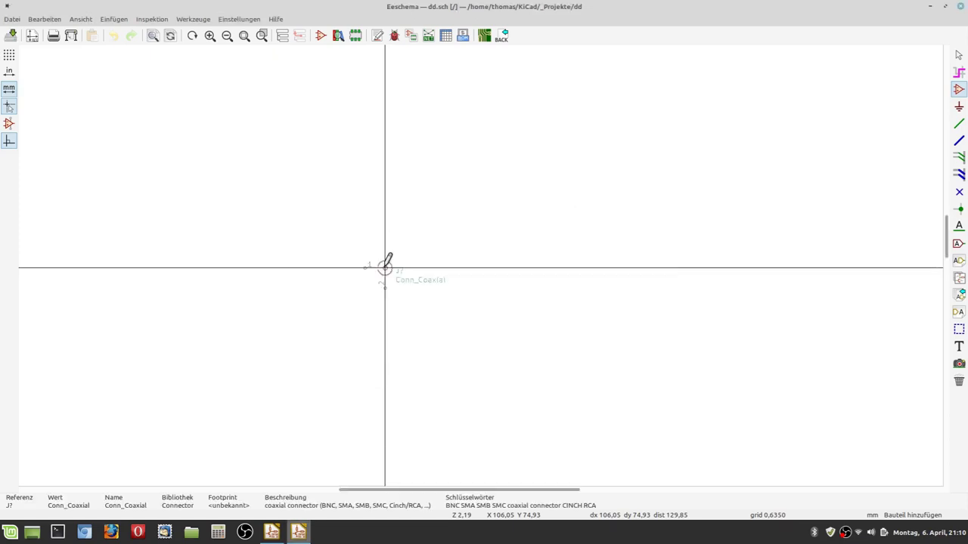
scroll(492, 257, "down", 3)
scroll(488, 259, "up", 4)
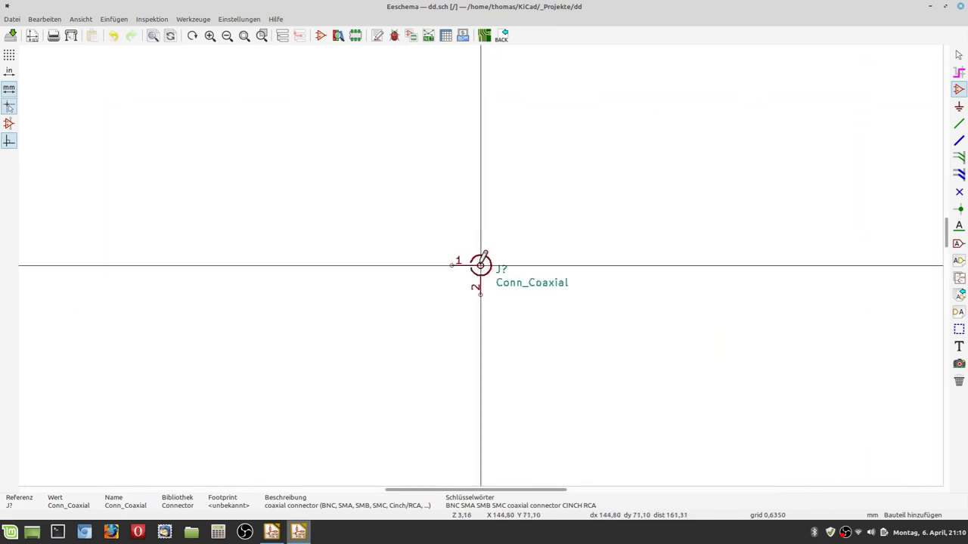
left_click(480, 265)
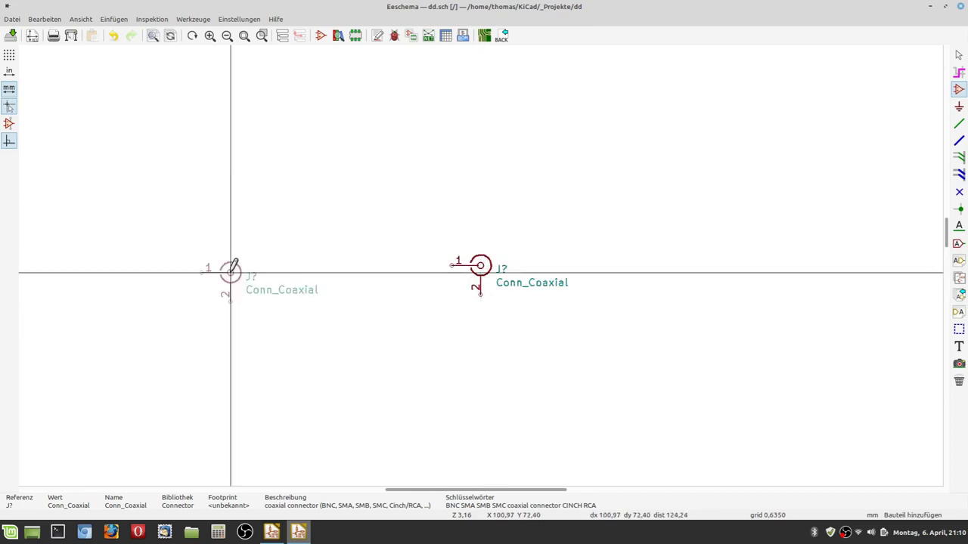
- Place a second Conn_Coaxial at about X 106.05, Y 71.10 mm, mirrored so its pin 1 faces the first connector and pin 2 points down
scroll(285, 264, "up", 1)
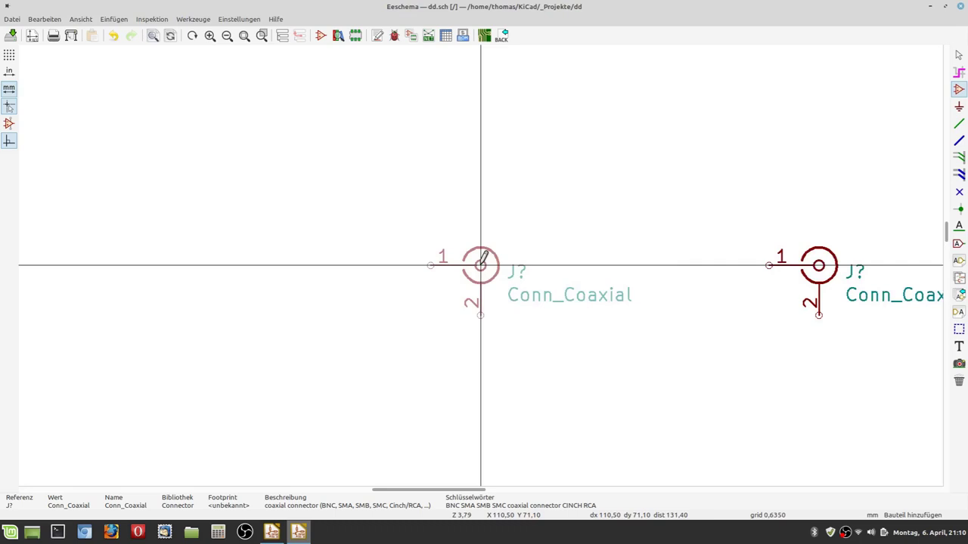
key("r")
key("r")
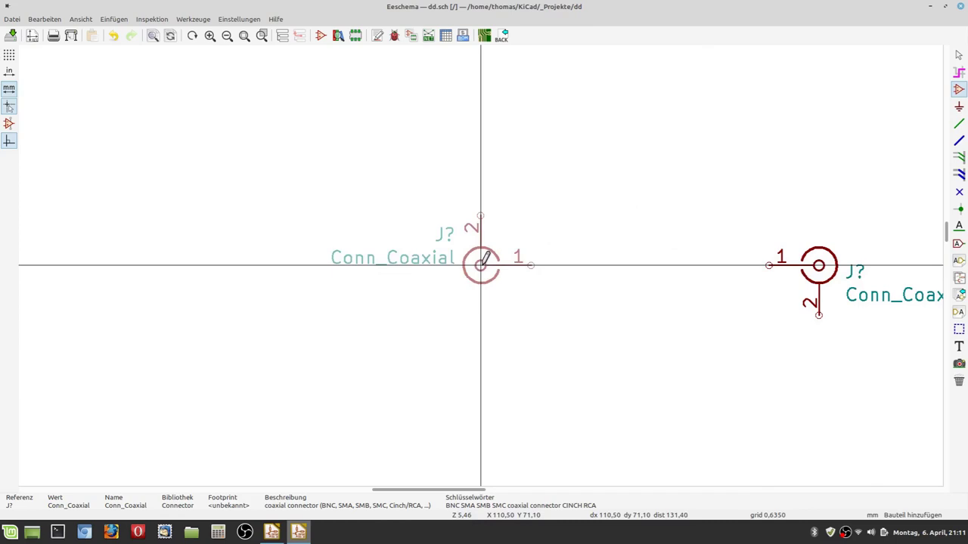
key("r")
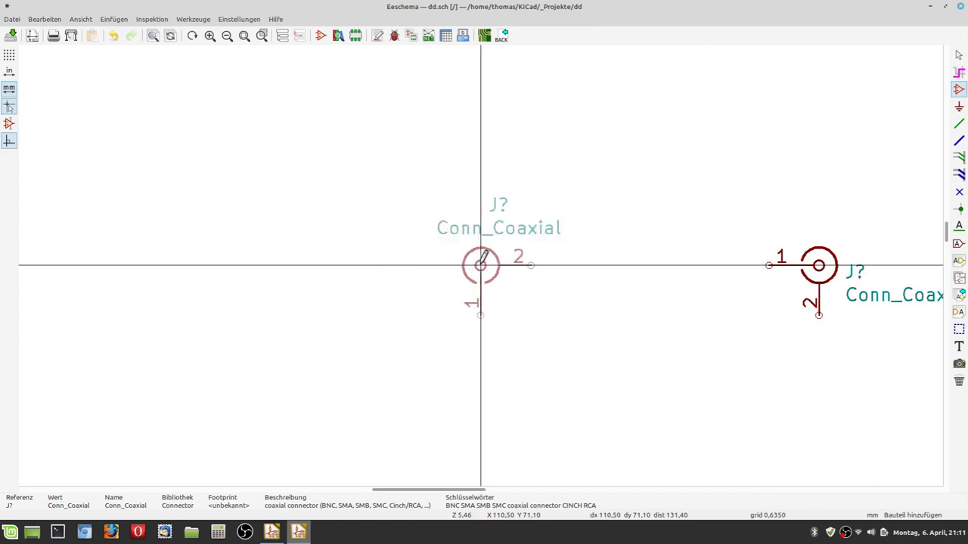
key("r")
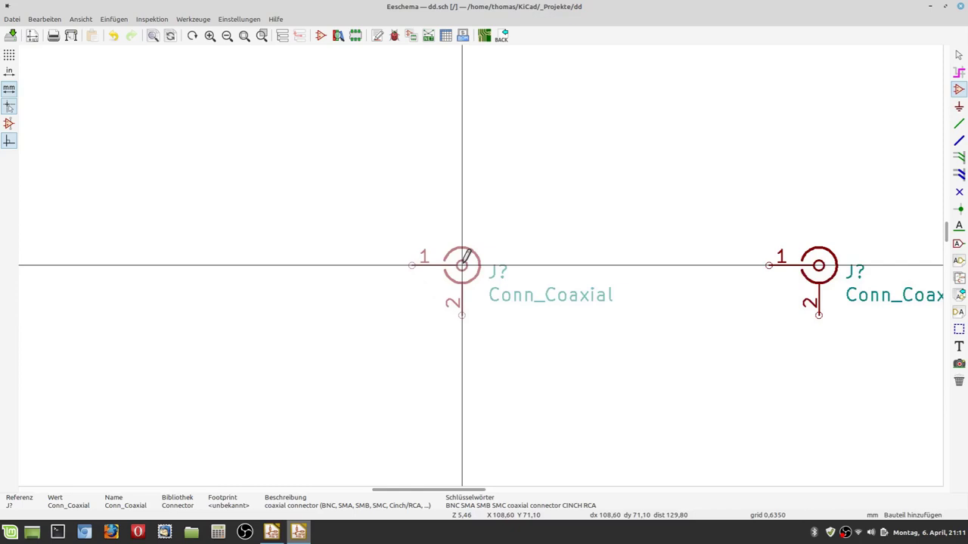
key("y")
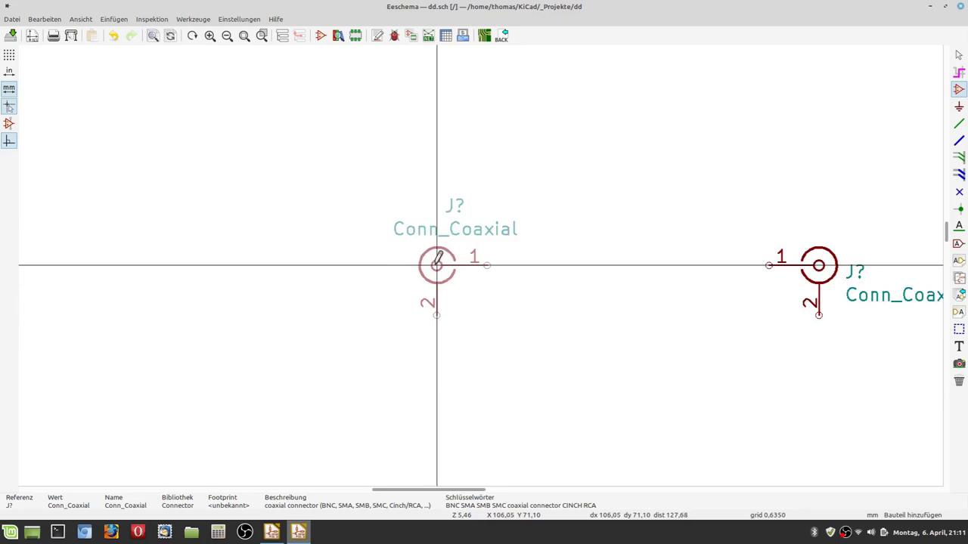
key("x")
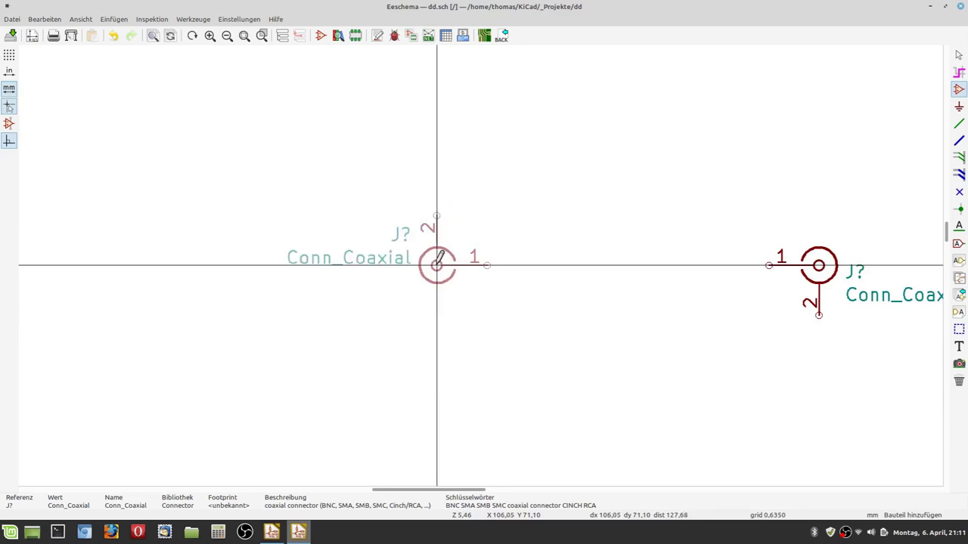
key("x")
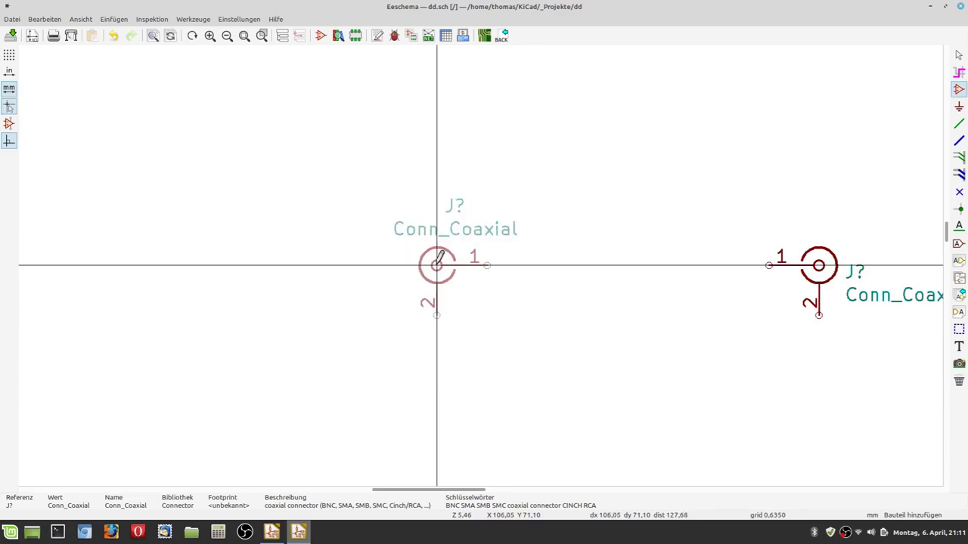
left_click(436, 265)
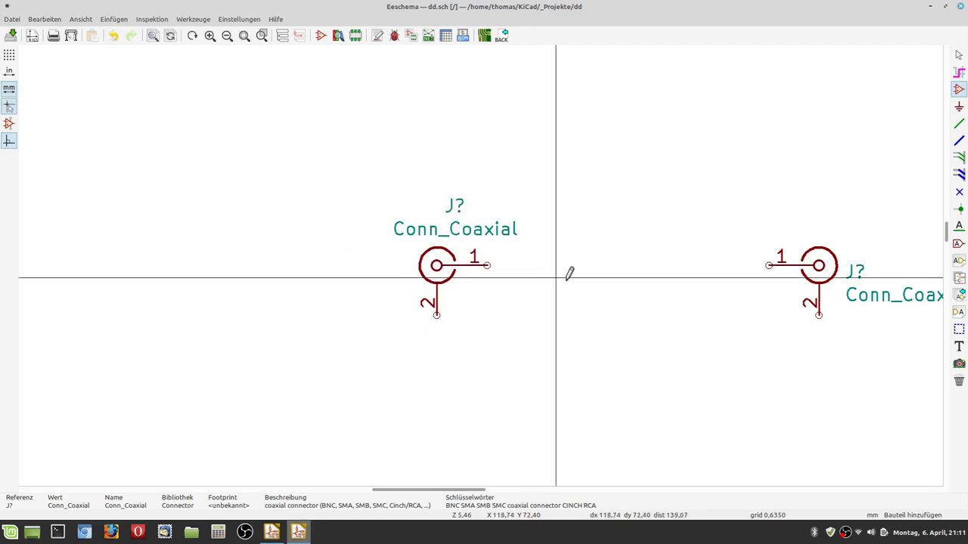
- Place a GND power symbol directly below pin 2 of each coaxial connector, at about Y 84.46 mm
scroll(625, 279, "up", 1)
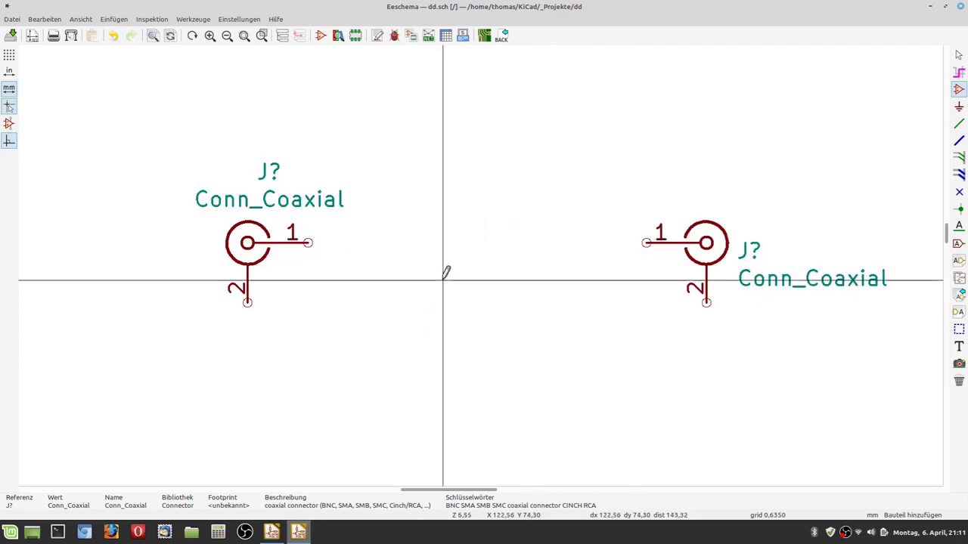
key("p")
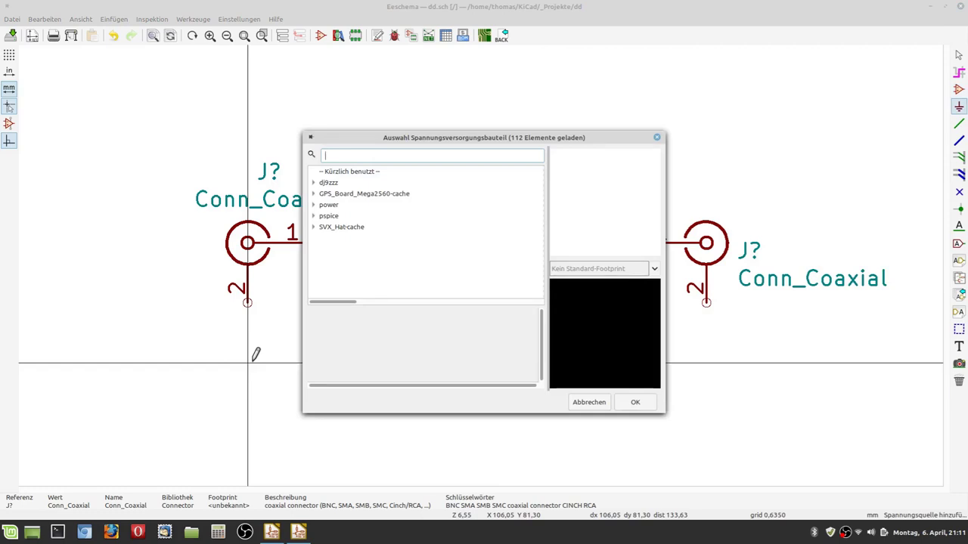
type("gnd")
key("Return")
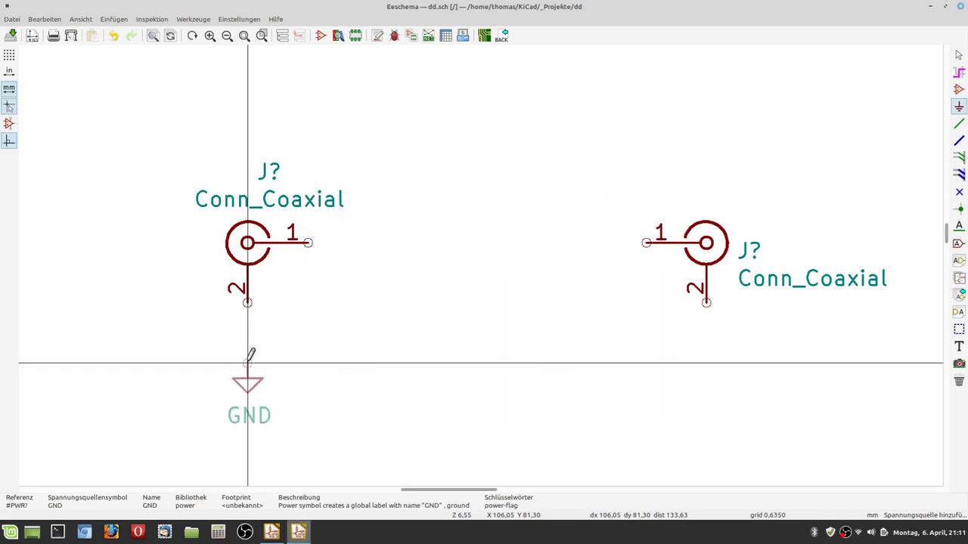
scroll(249, 356, "down", 1)
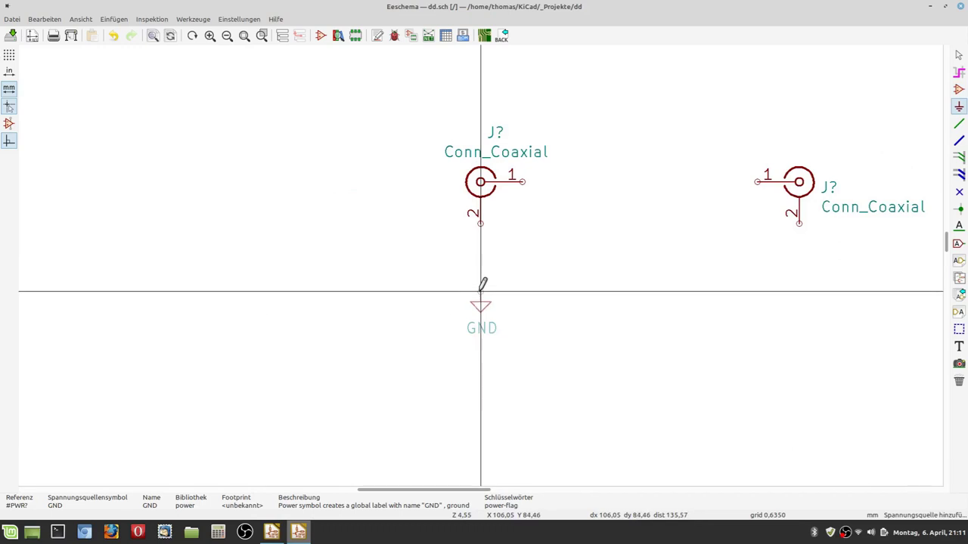
left_click(481, 291)
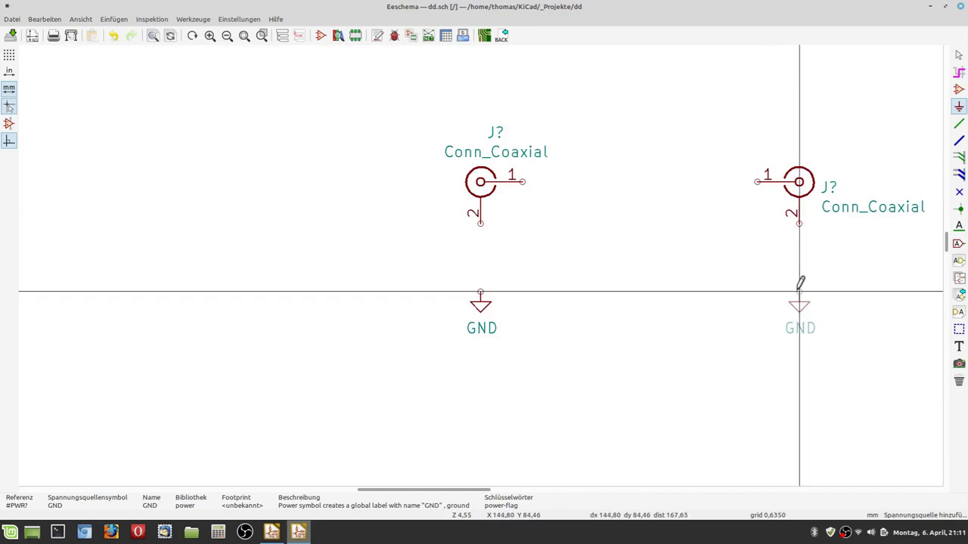
left_click(800, 286)
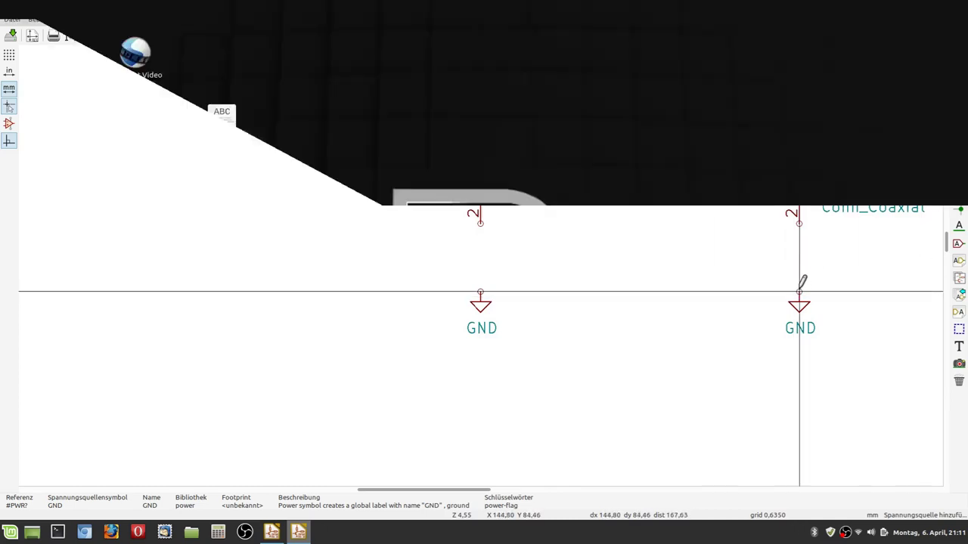
- Wire pin 2 of each connector to its GND symbol and join the two pin 1 ends with a straight wire
scroll(628, 266, "down", 2)
scroll(476, 258, "up", 3)
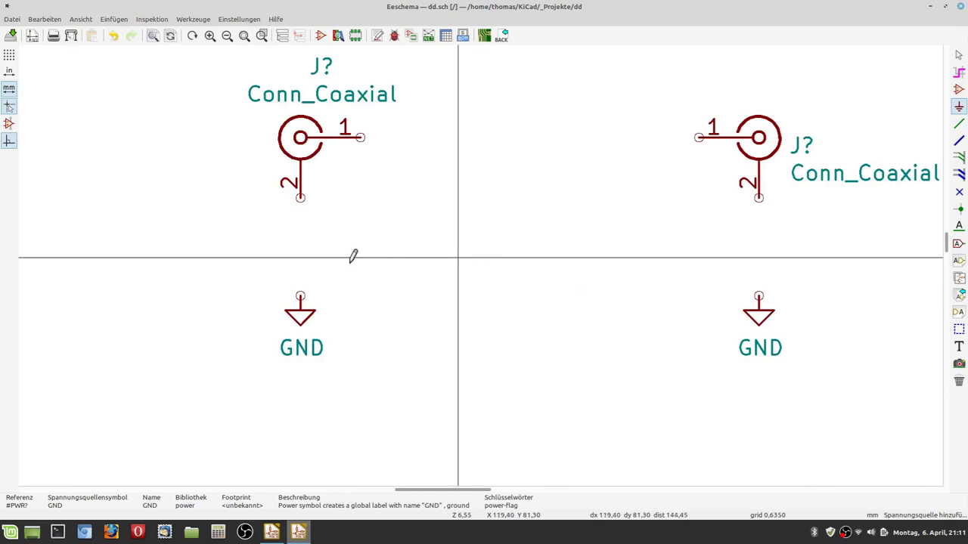
key("w")
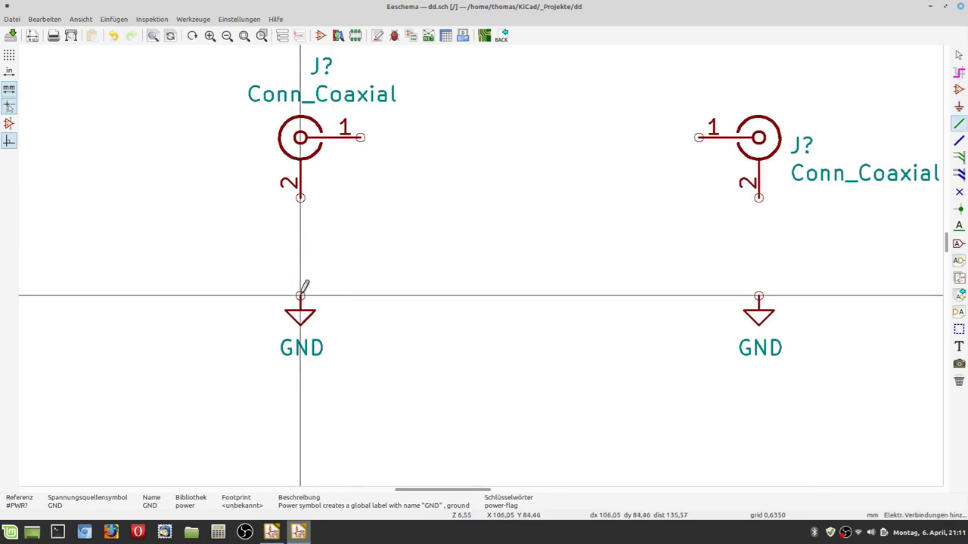
left_click(301, 295)
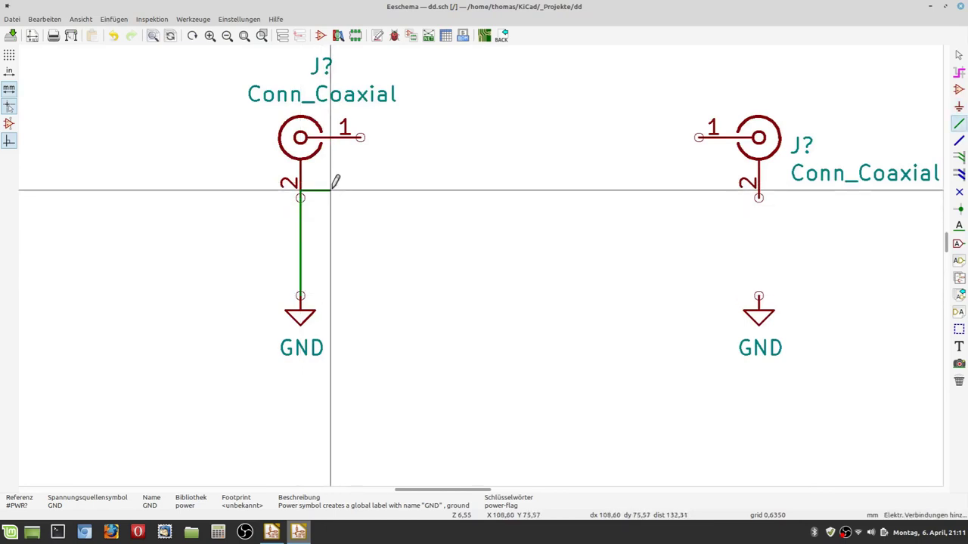
left_click(300, 198)
left_click(360, 136)
left_click(698, 137)
left_click(759, 198)
left_click(759, 295)
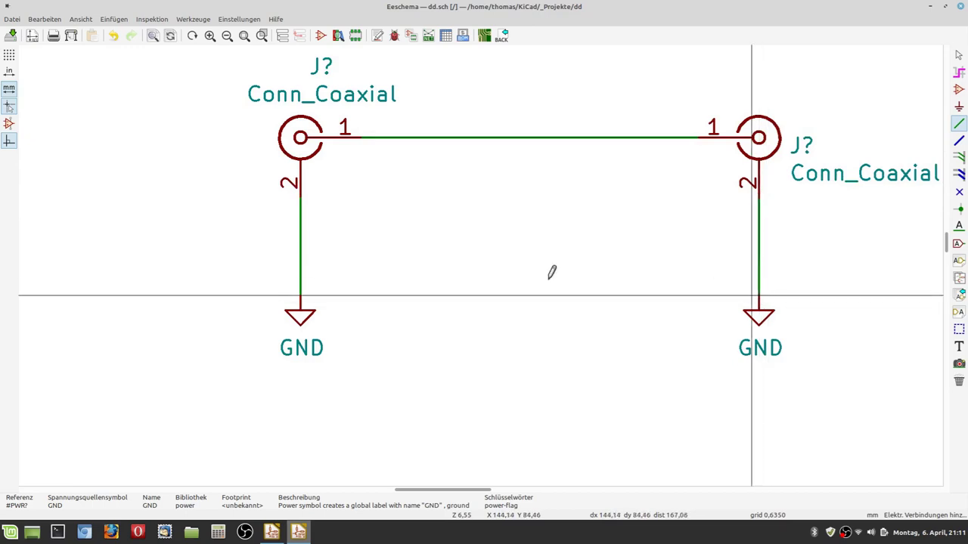
- Save the schematic and annotate the components on all sheets, keeping existing annotations and sorting by X position
left_click(11, 38)
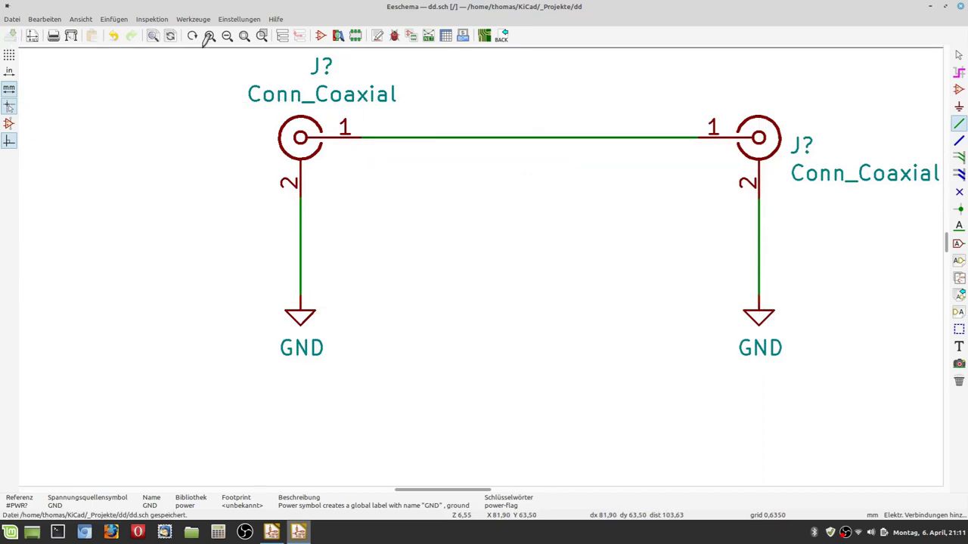
left_click(378, 37)
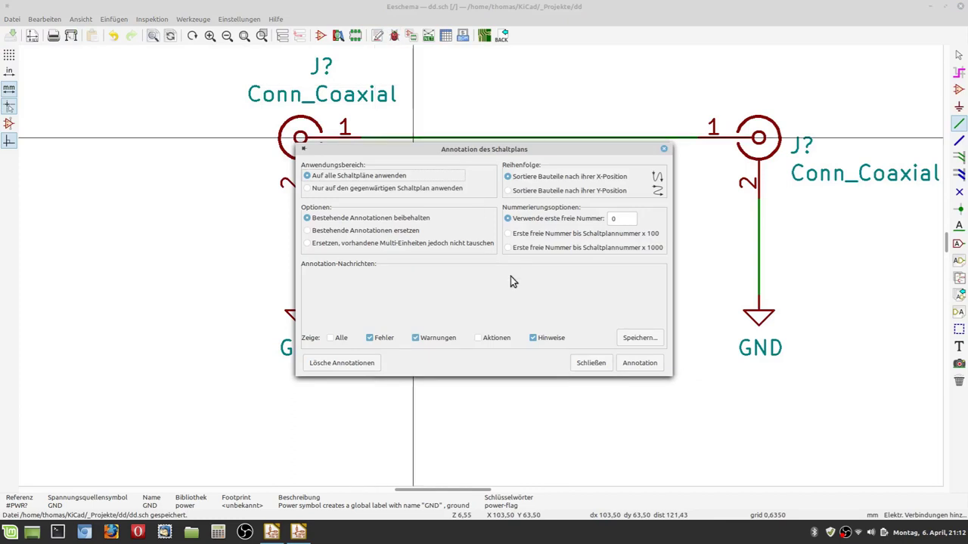
left_click(637, 364)
left_click(593, 363)
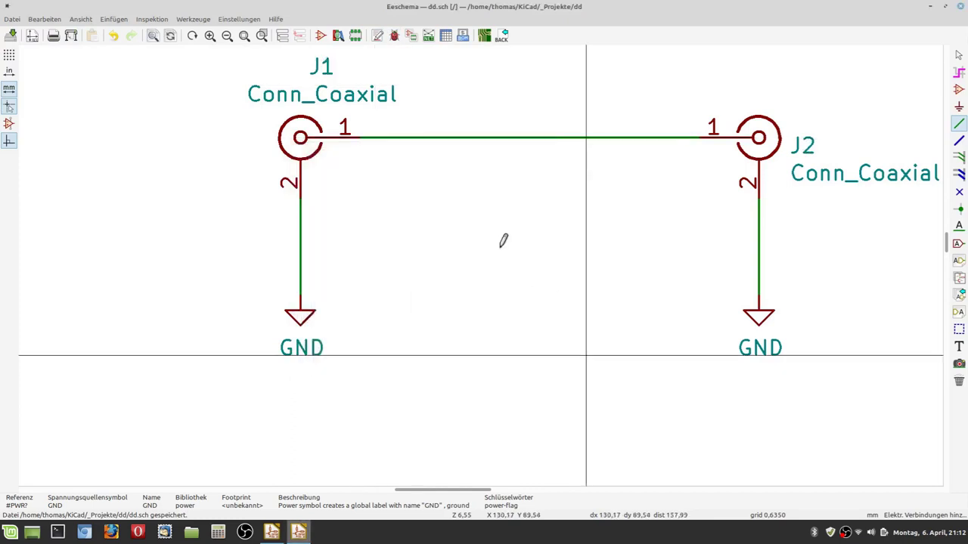
- Run the electrical rules check and go to the location of the listed issue in the schematic
left_click(395, 37)
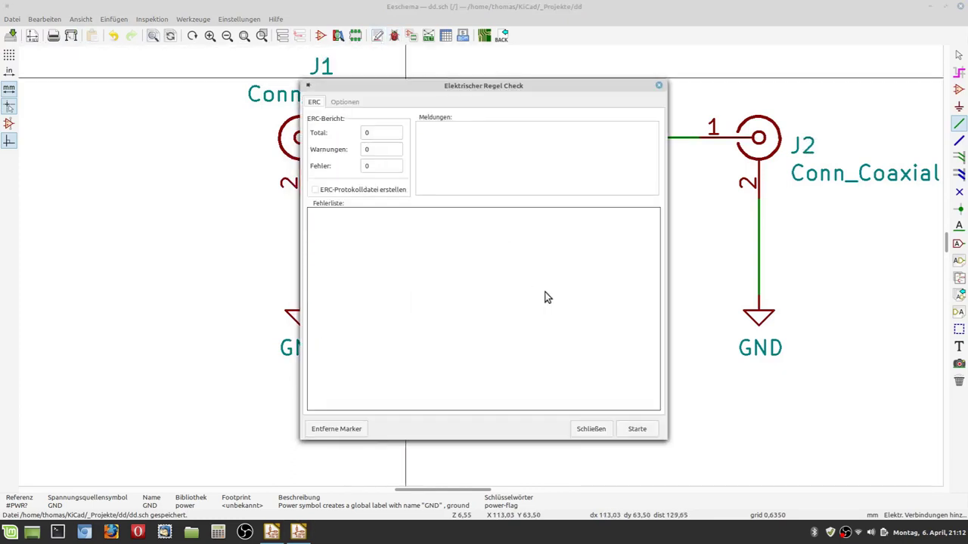
left_click(637, 429)
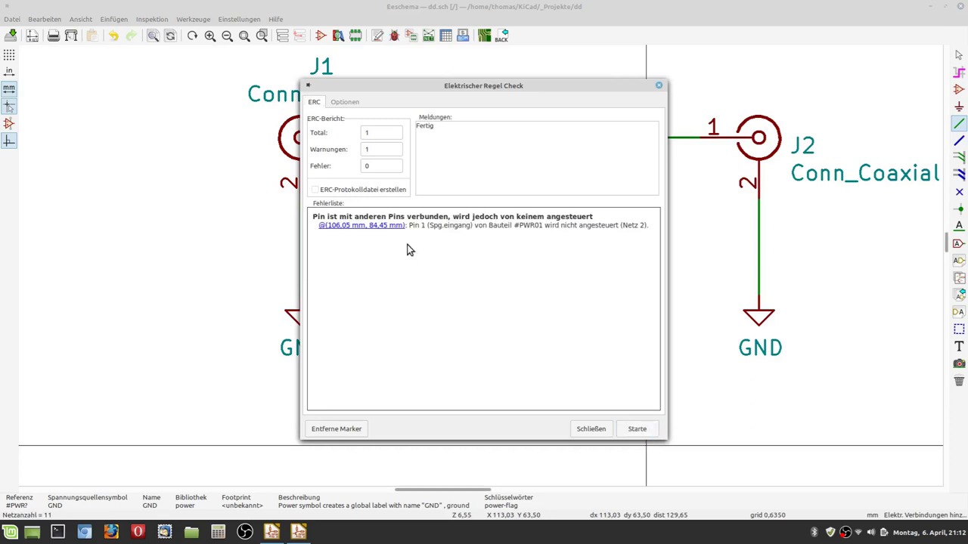
left_click(390, 226)
left_click(590, 429)
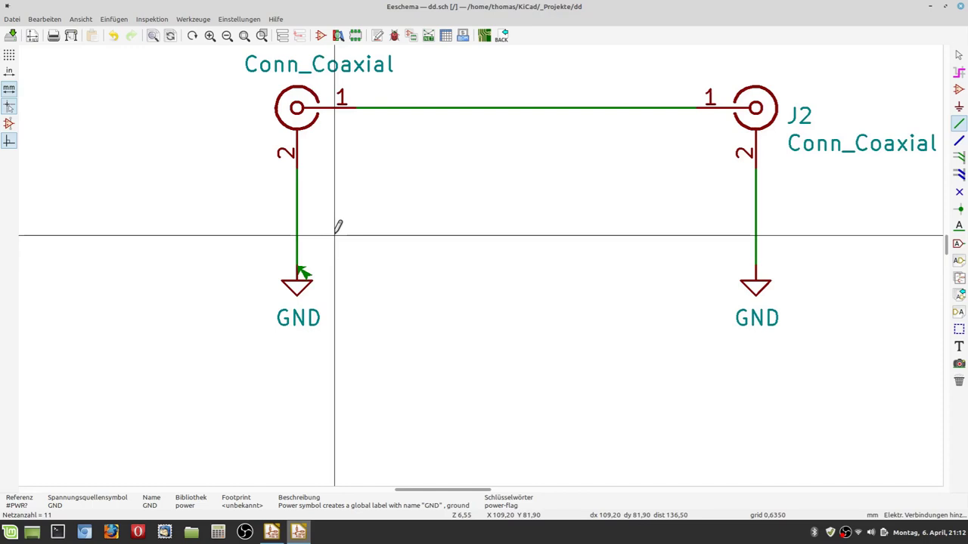
- Place a PWR_FLAG symbol beside the J1 ground wire, at about X 97.16, Y 80.00 mm
scroll(338, 227, "down", 2)
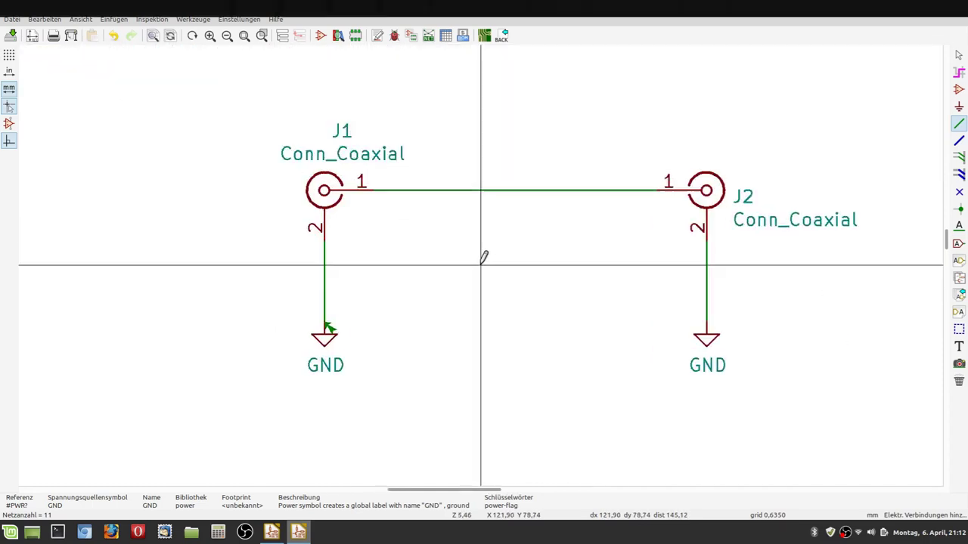
scroll(470, 265, "up", 2)
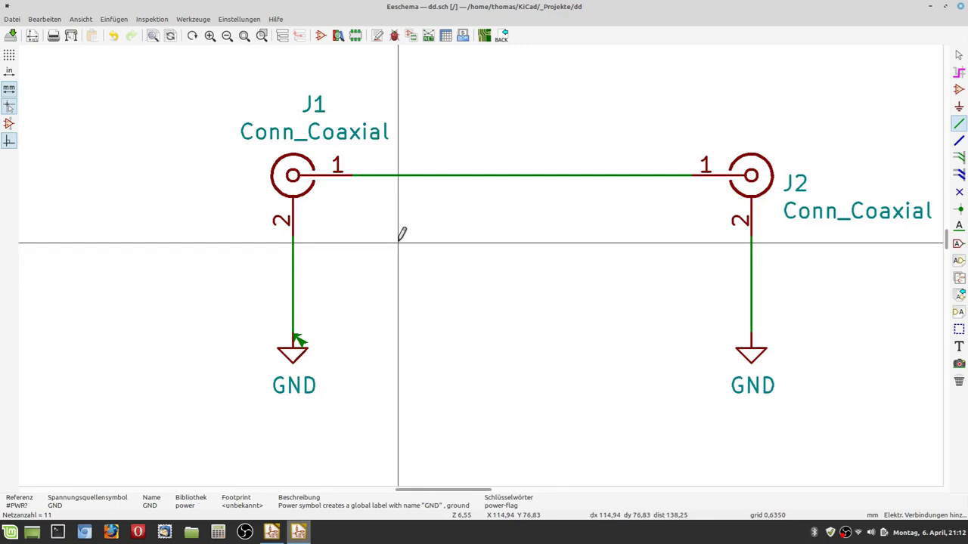
key("p")
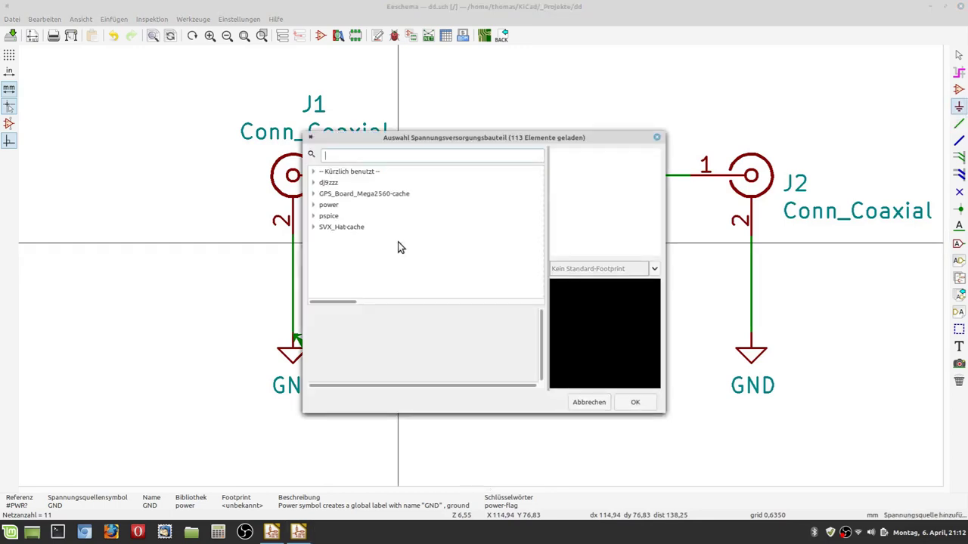
type("pwr")
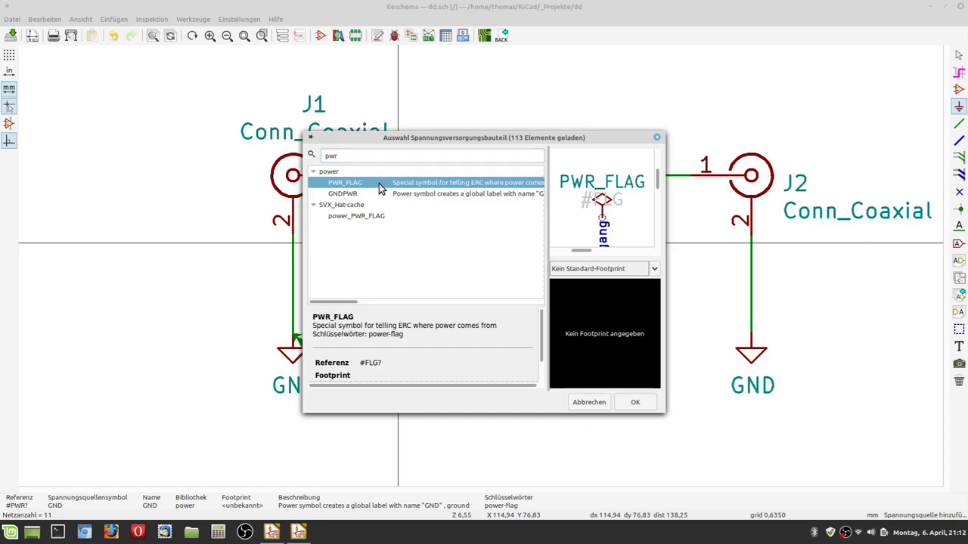
key("Return")
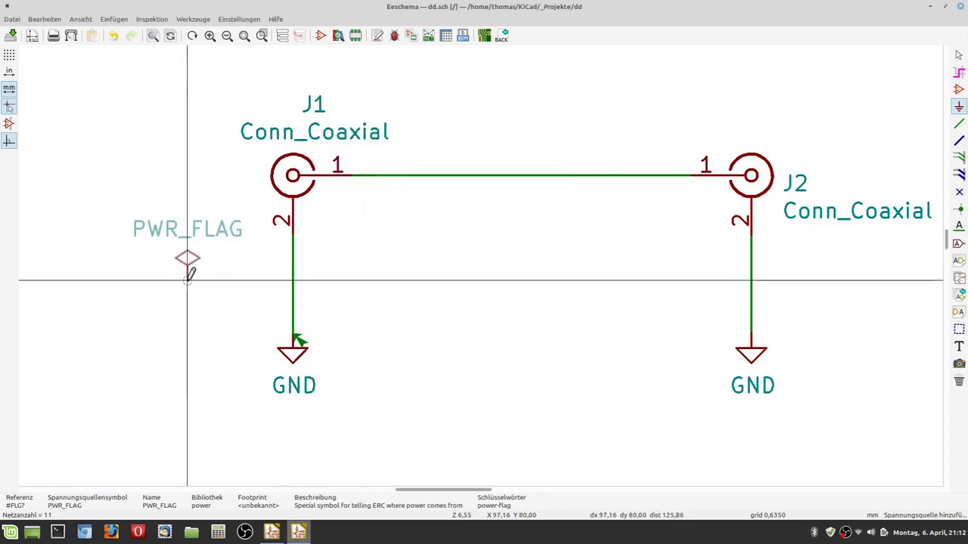
left_click(187, 280)
- Wire the PWR_FLAG to the vertical ground wire between J1 pin 2 and its GND symbol
key("w")
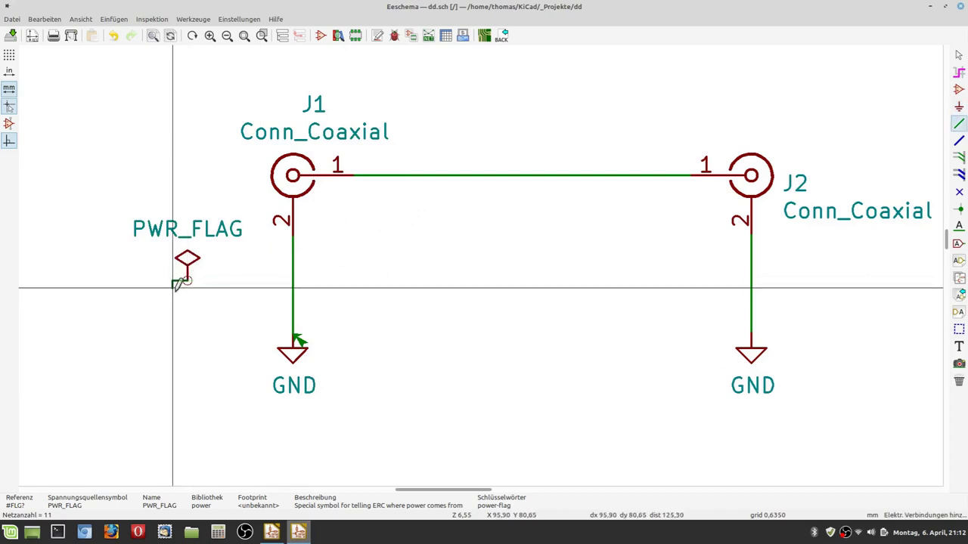
left_click(294, 303)
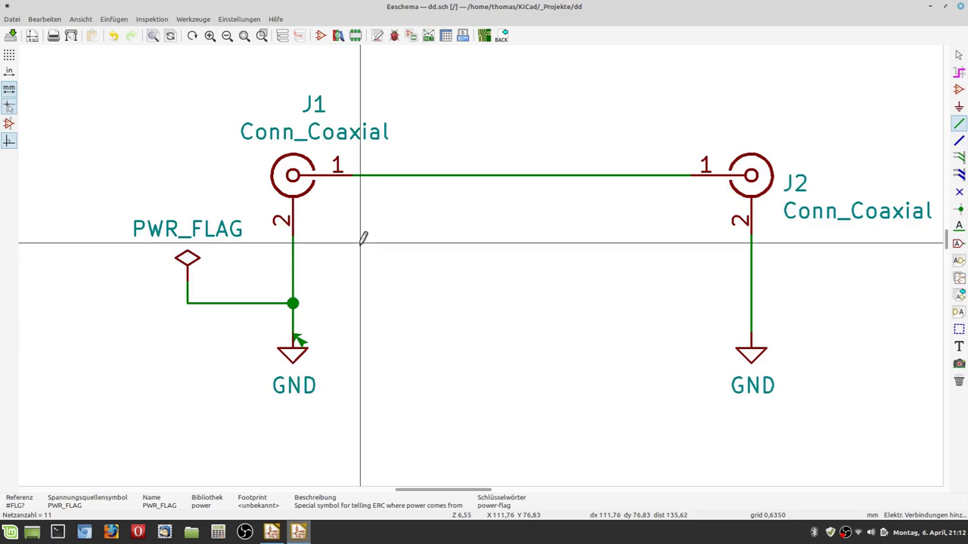
key("Escape")
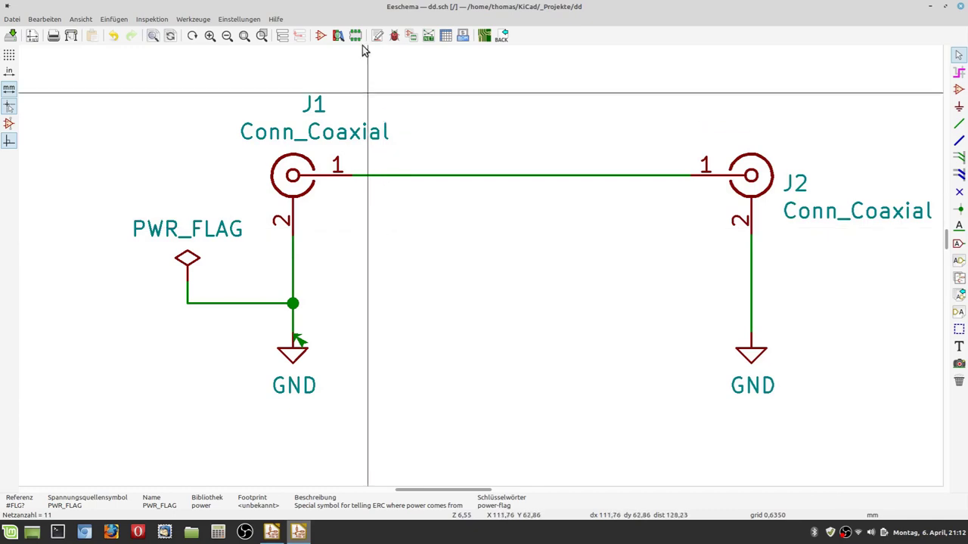
- Run the electrical rules check again, close it and save the schematic
left_click(393, 38)
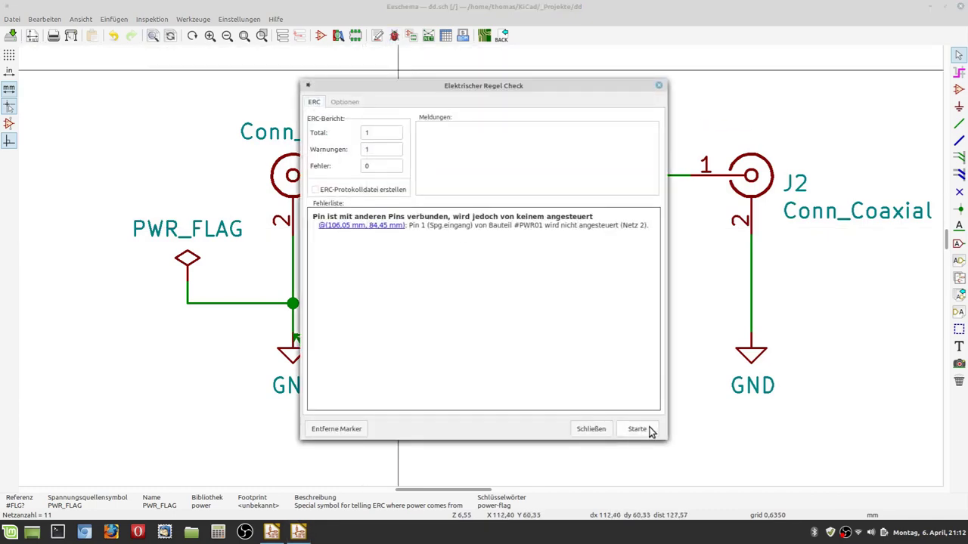
left_click(648, 429)
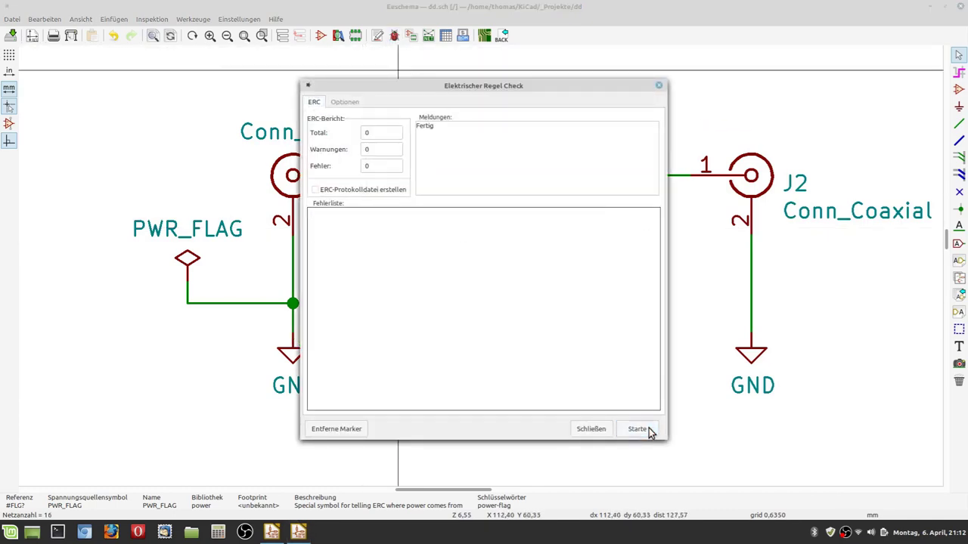
left_click(589, 428)
left_click(11, 36)
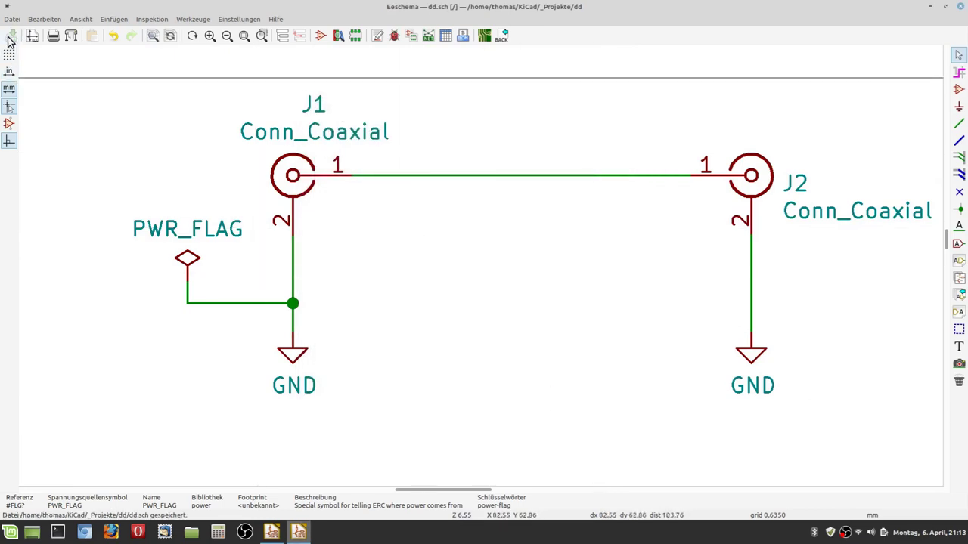
- Open the footprint assignment, select J1 and filter the footprints by the Connector_Coaxial library
left_click(411, 37)
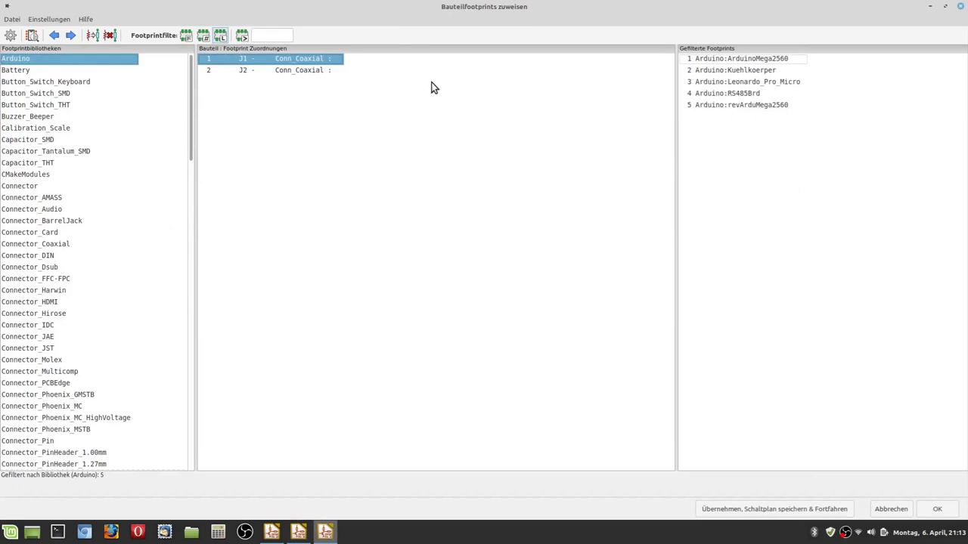
left_click(290, 72)
left_click(291, 59)
left_click(25, 199)
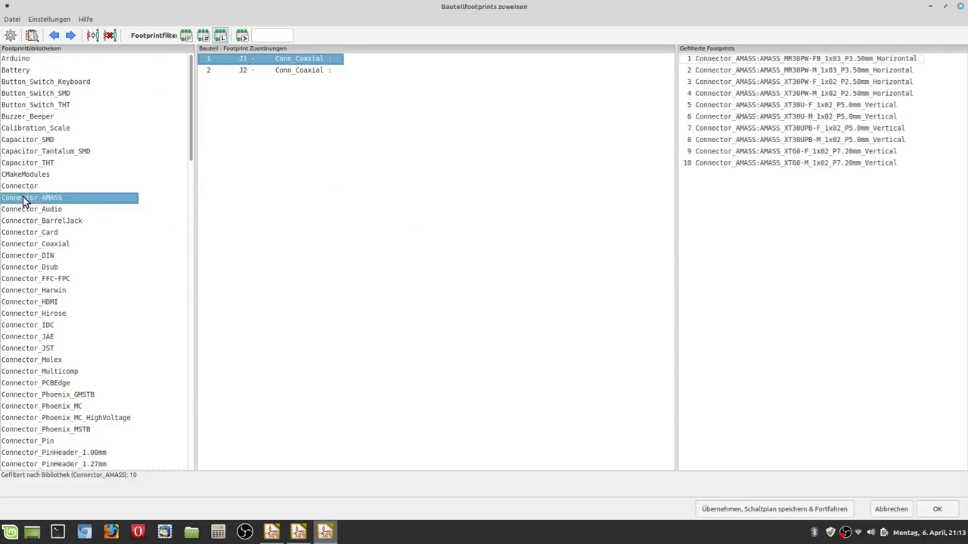
left_click(36, 245)
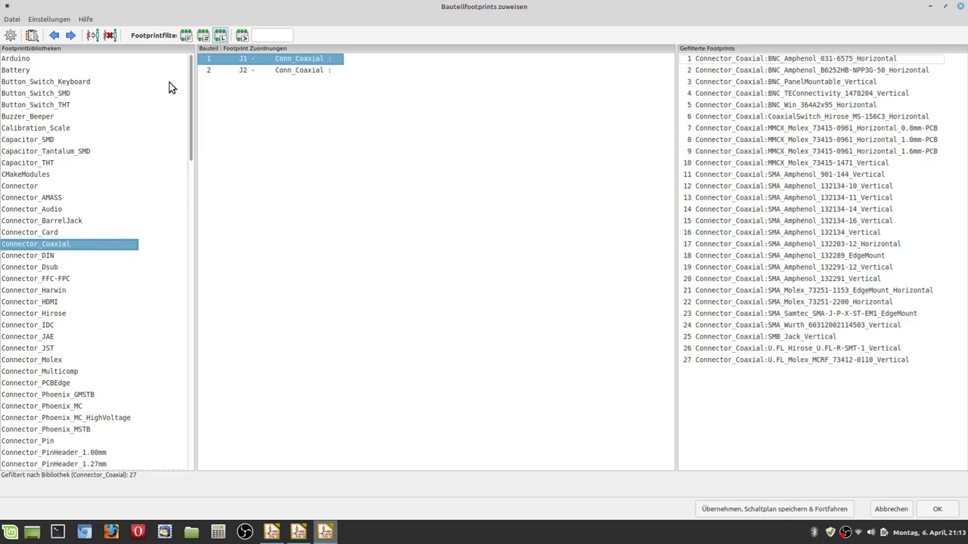
- Open the footprint viewer and set its window to stay in the foreground, checking it against the assignment window
left_click(31, 38)
left_click_drag(414, 45, 422, 42)
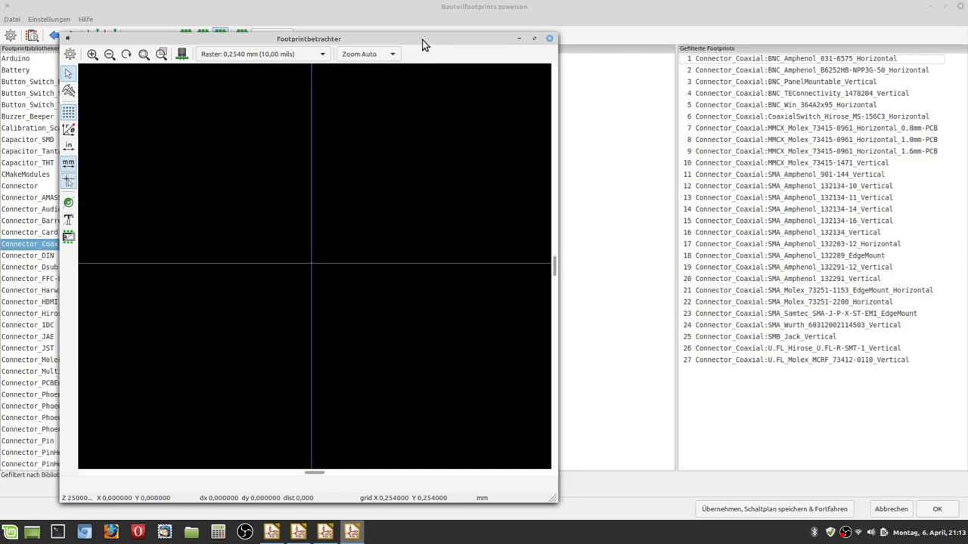
right_click(424, 46)
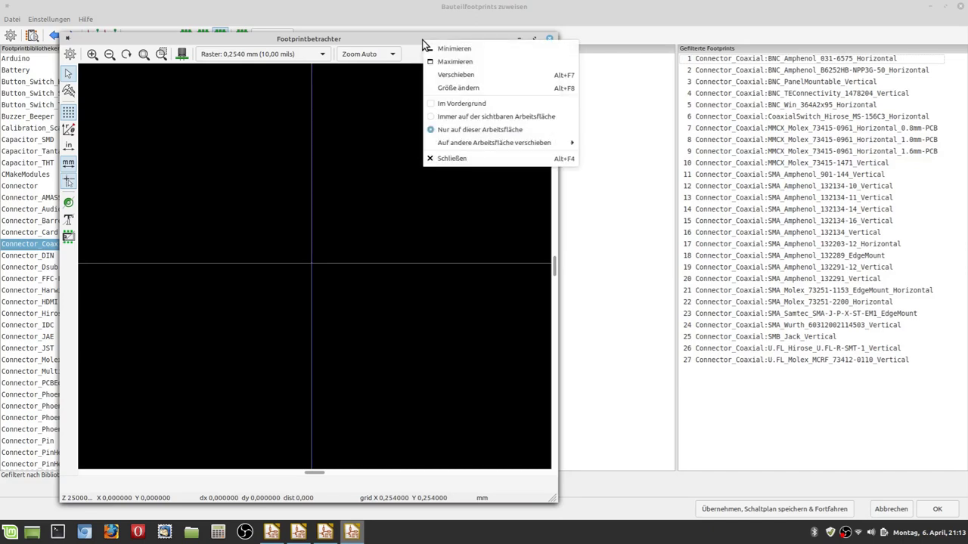
left_click(432, 104)
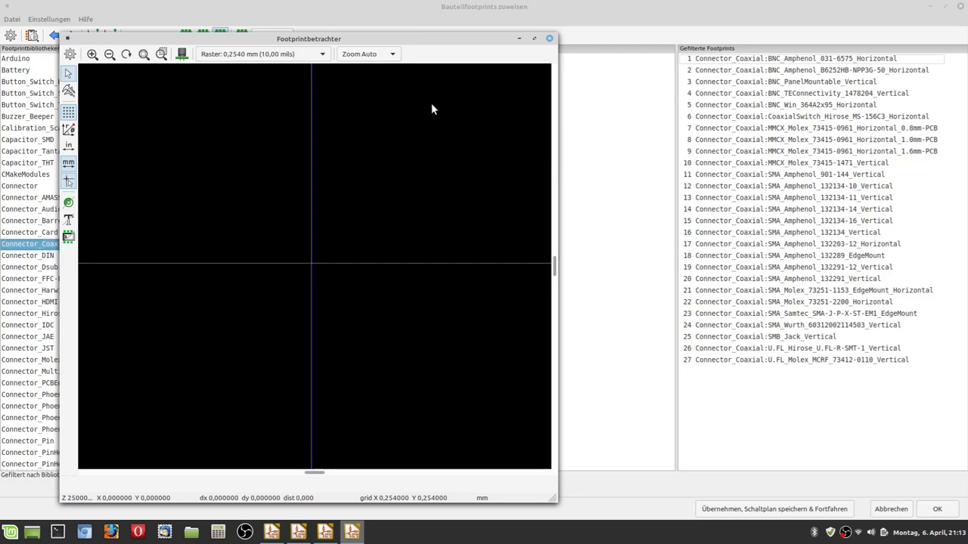
left_click(610, 107)
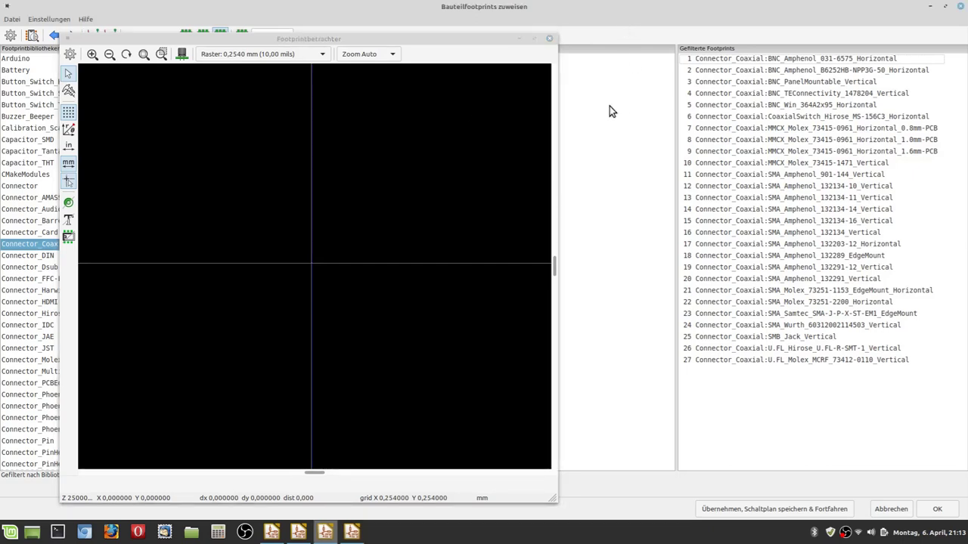
left_click(400, 137)
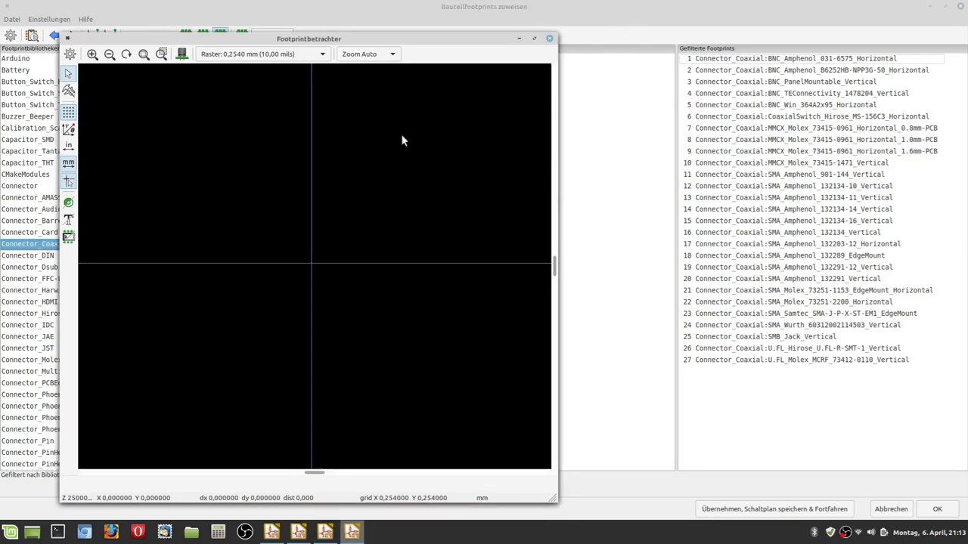
- Turn off the viewer's foreground setting, switch to the assignment window and bring the footprint viewer back up
right_click(450, 40)
left_click(469, 105)
left_click(607, 138)
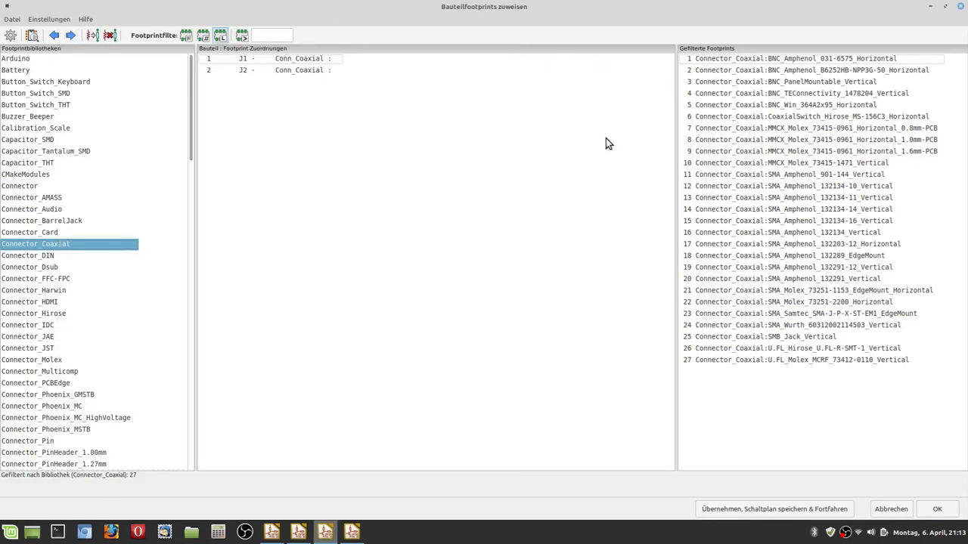
left_click(352, 530)
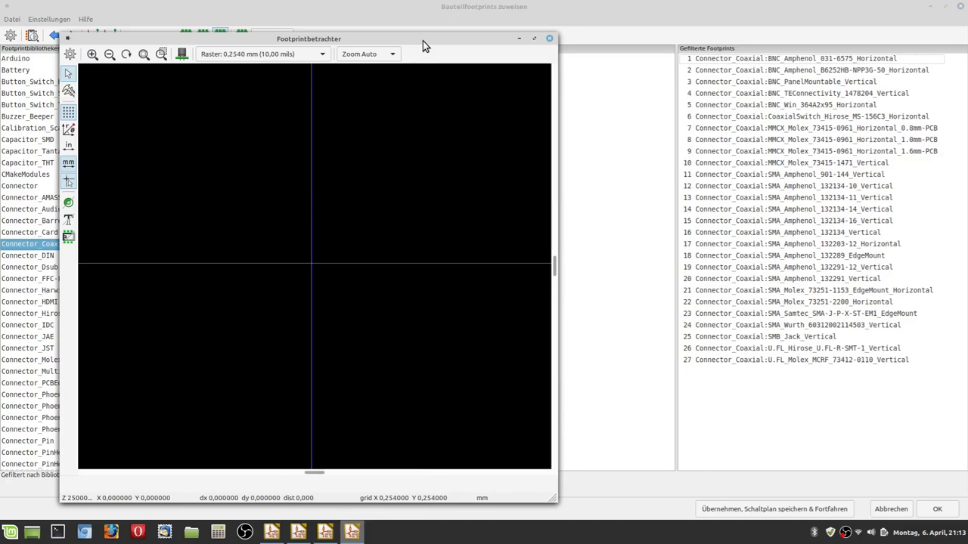
- Move the footprint viewer window slightly upward and make it stay in the foreground again
mouse_move(401, 38)
left_mouse_down()
mouse_move(966, 10)
mouse_move(643, 30)
mouse_move(402, 31)
left_mouse_up()
right_click(401, 31)
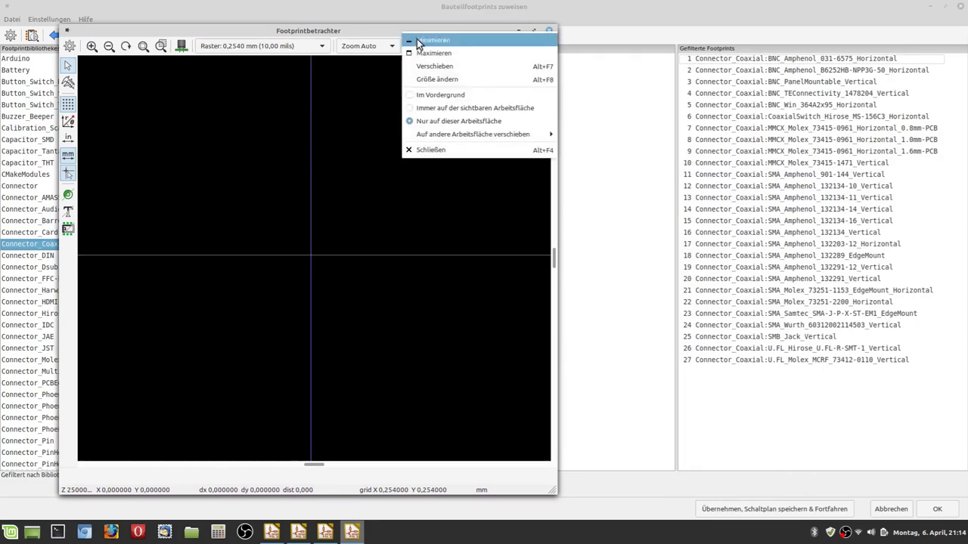
left_click(432, 95)
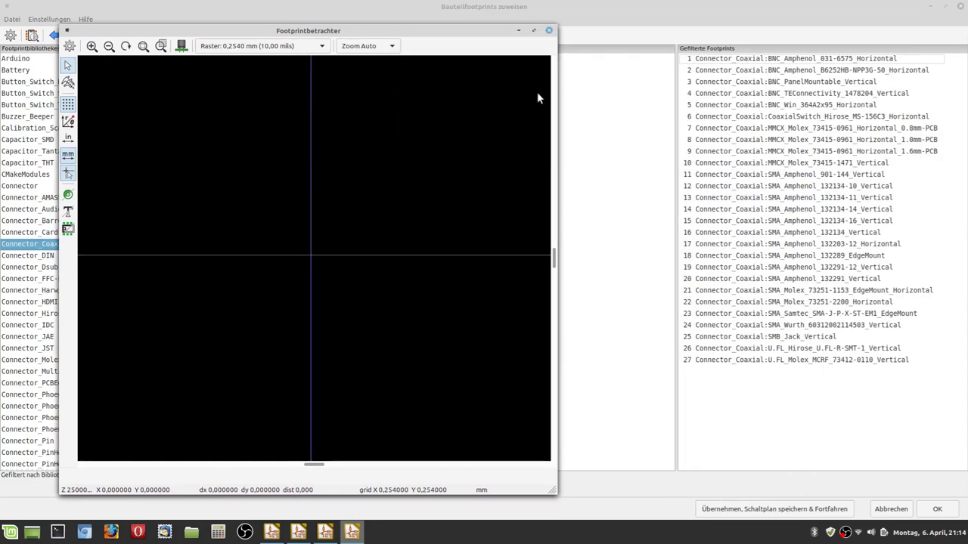
- Preview the SMA_Amphenol footprints, assign SMA_Amphenol_132203-12_Horizontal to J1 and close the footprint viewer
left_click(841, 211)
key("Up")
key("Up")
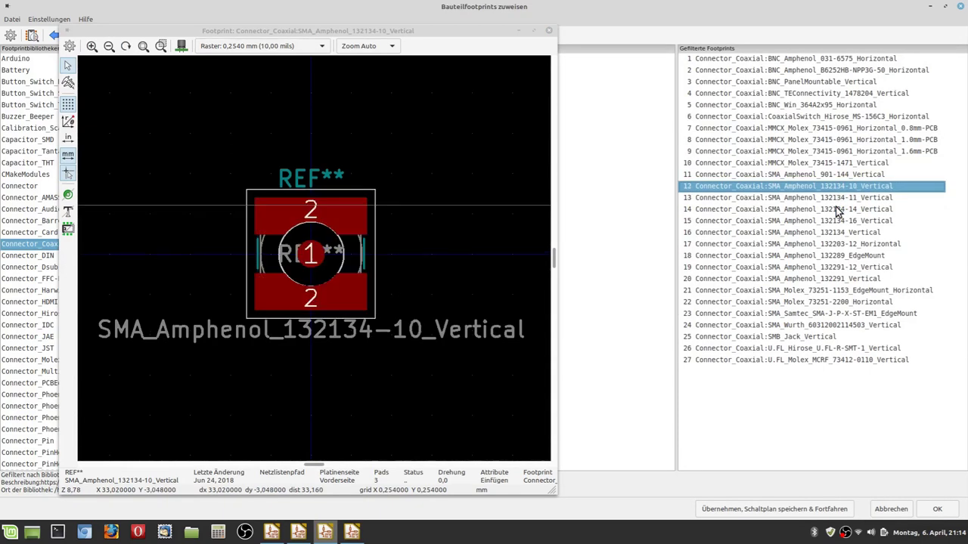
key("Down")
key("Down")
key("Down")
key("Down")
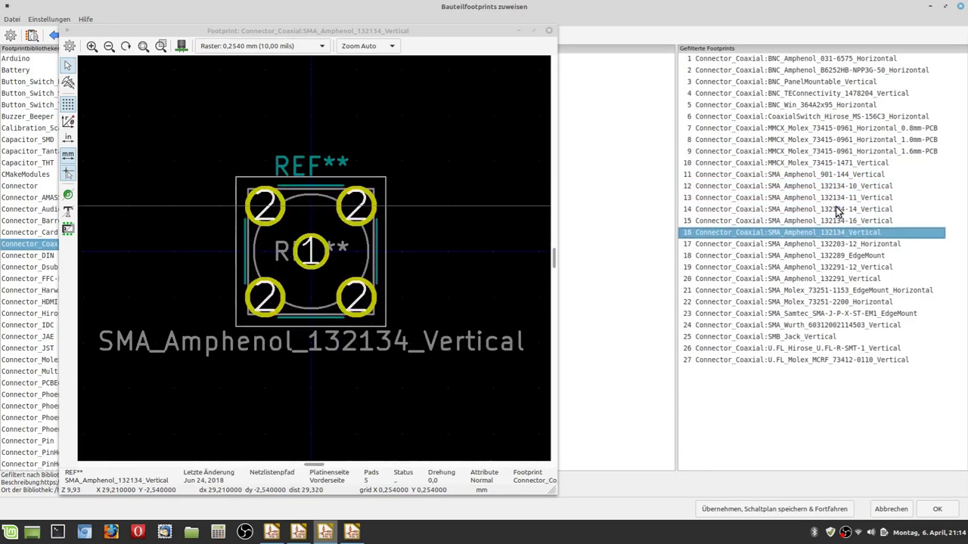
key("Down")
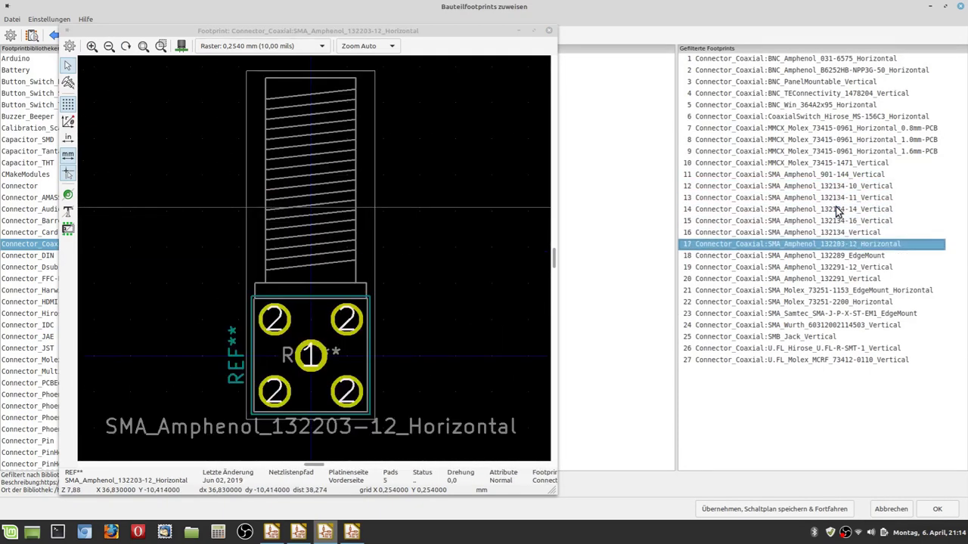
left_click(880, 248, "ctrl")
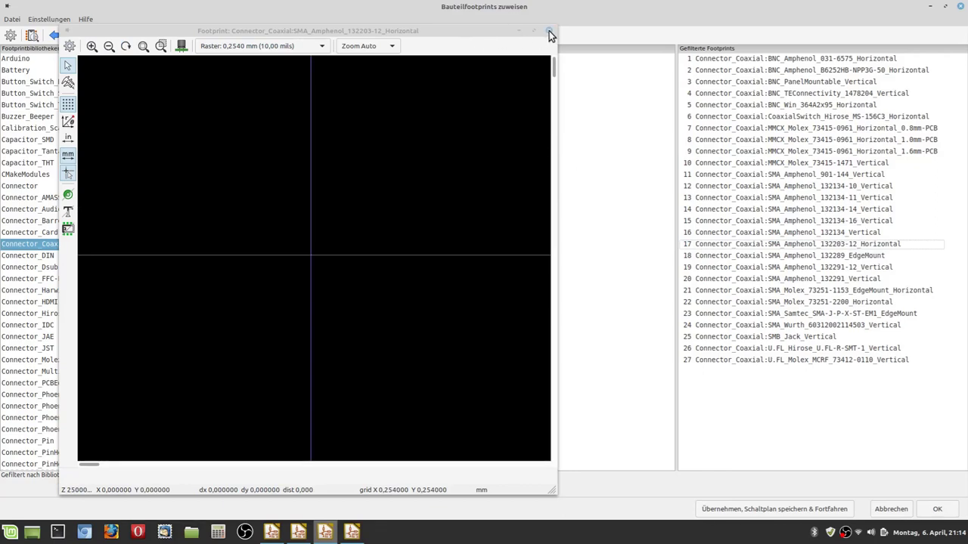
left_click(549, 33)
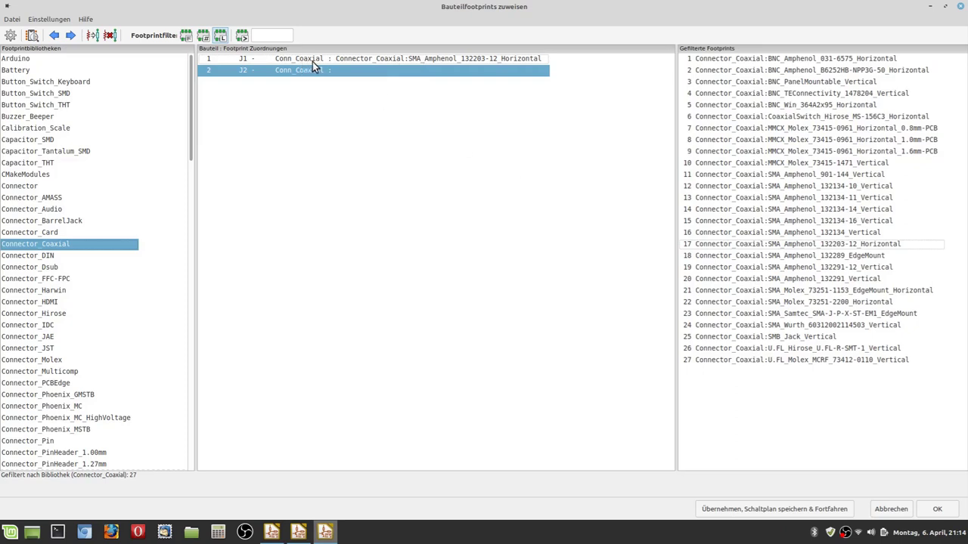
- Assign SMA_Amphenol_132203-12_Horizontal to J2 as well, and save the footprint assignments to the schematic
left_click(877, 246)
double_click(877, 246)
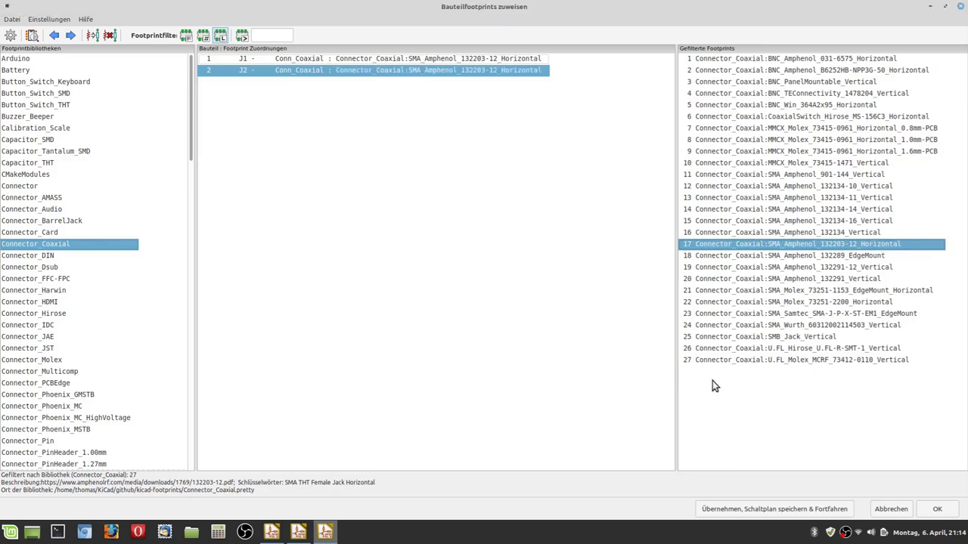
left_click(786, 510)
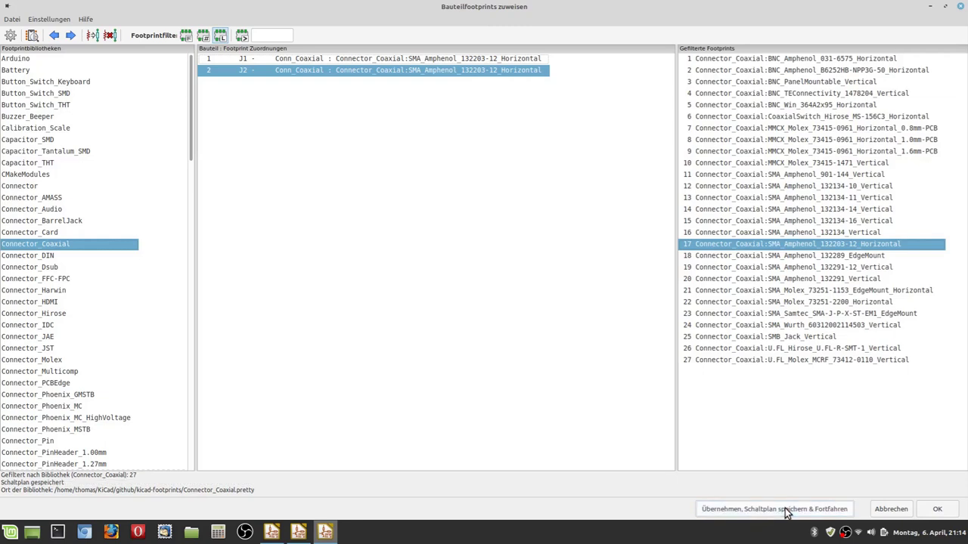
left_click(937, 509)
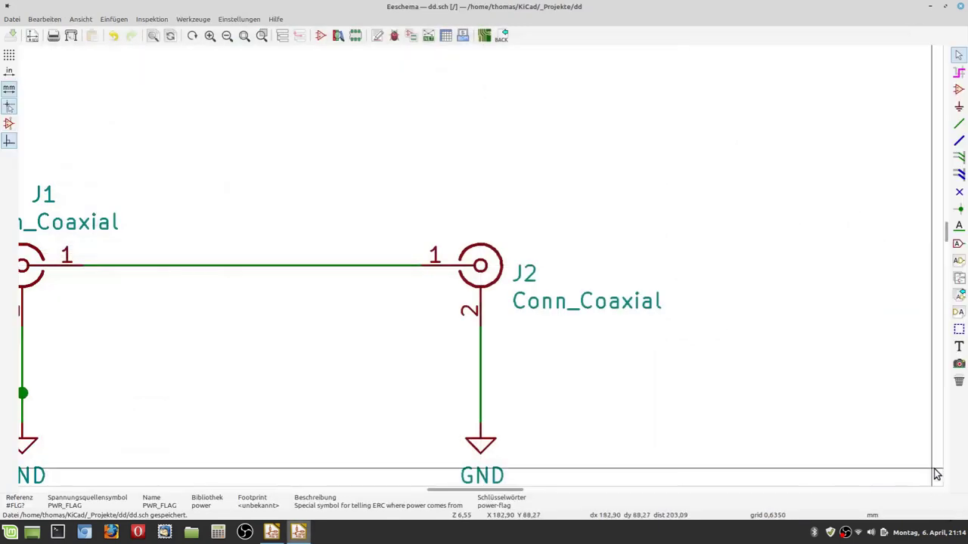
- Generate the Pcbnew netlist in standard format and save it over dd.net in the dd project folder
left_click(428, 36)
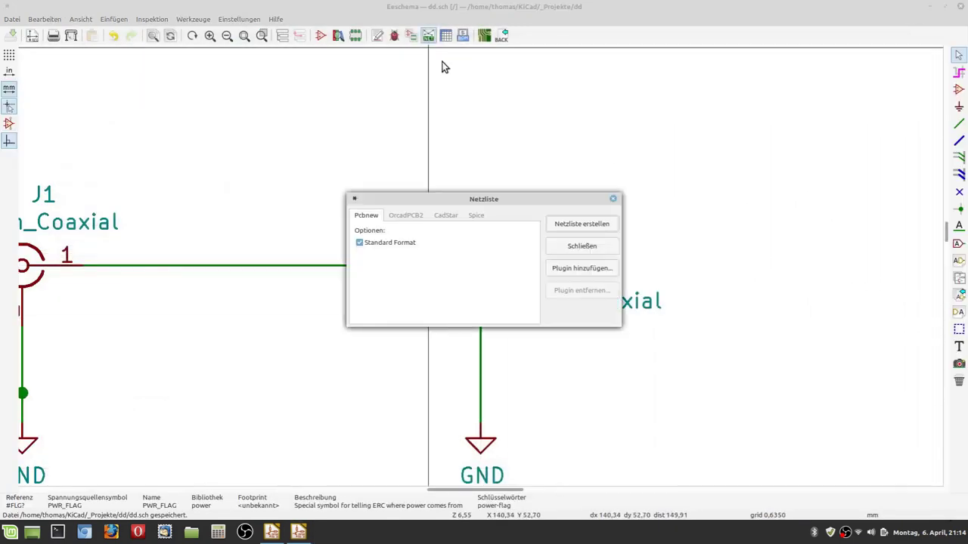
left_click(586, 224)
left_click(350, 161)
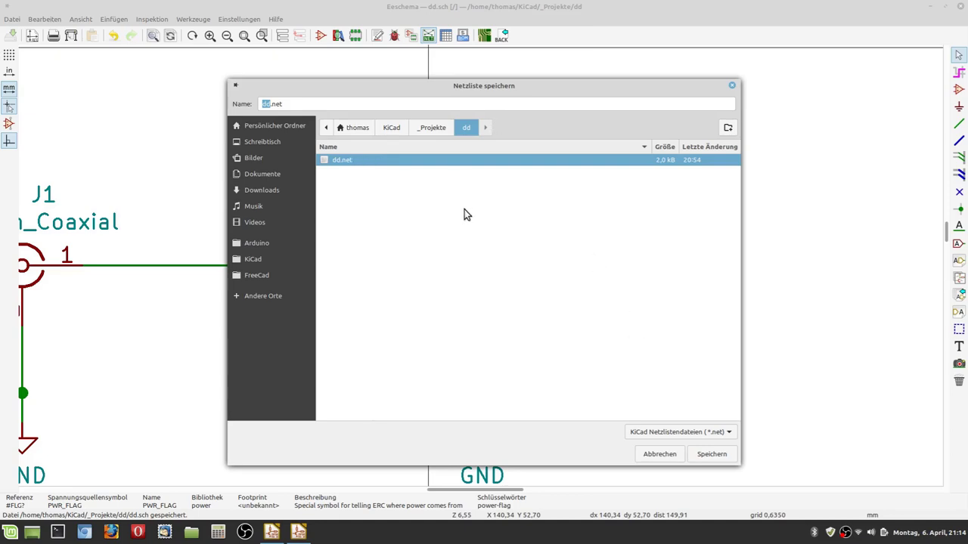
left_click(714, 454)
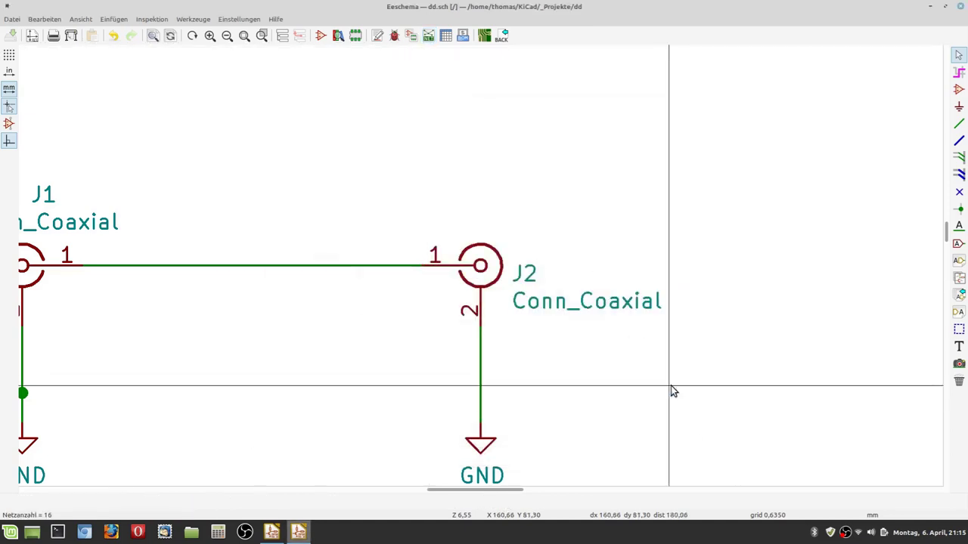
scroll(476, 238, "down", 4)
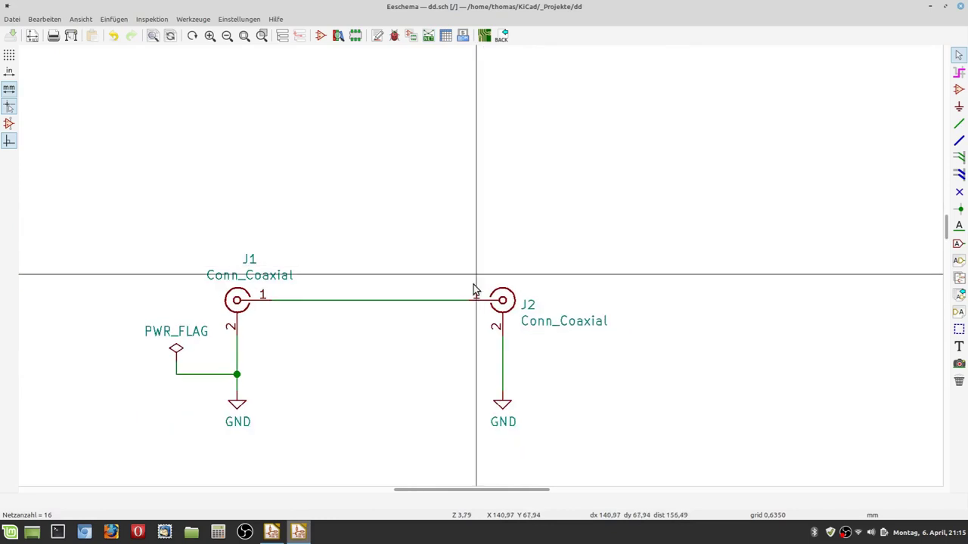
- Switch to the KiCad project manager and open the dd board in the PCB layout editor
scroll(482, 266, "down", 1)
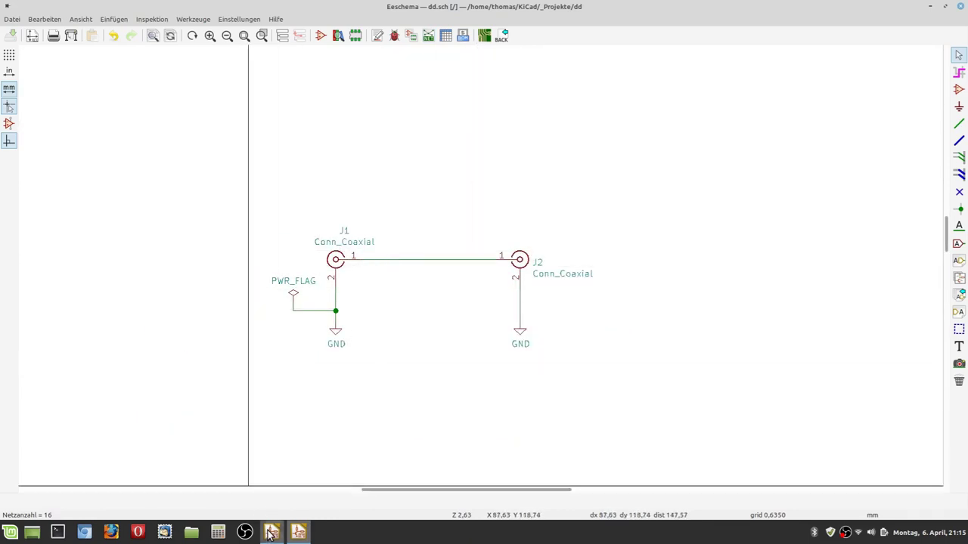
left_click(271, 532)
left_click(617, 138)
- Examine the board outline with its inner and outer arcs and the front and back copper zone borders
scroll(420, 282, "down", 3)
scroll(421, 281, "up", 1)
scroll(420, 280, "up", 1)
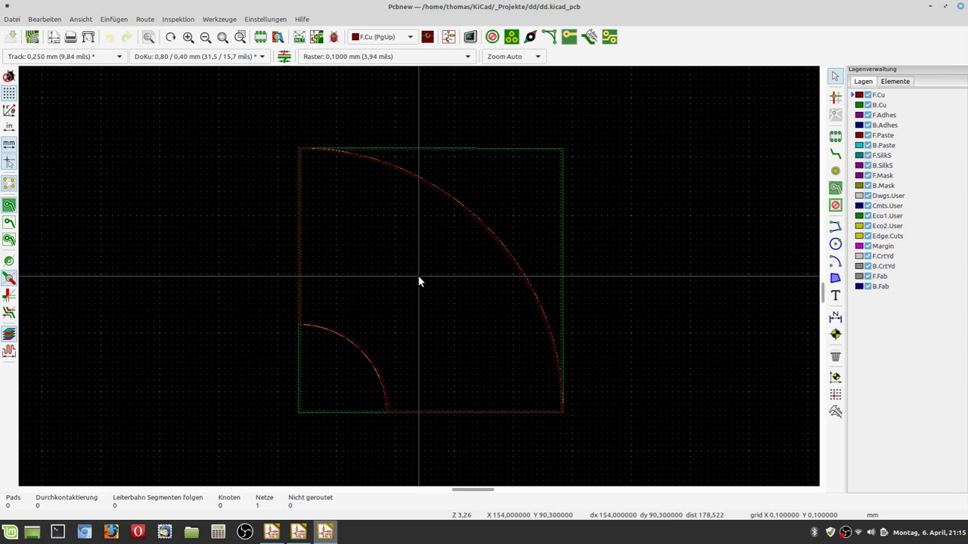
scroll(443, 269, "up", 1)
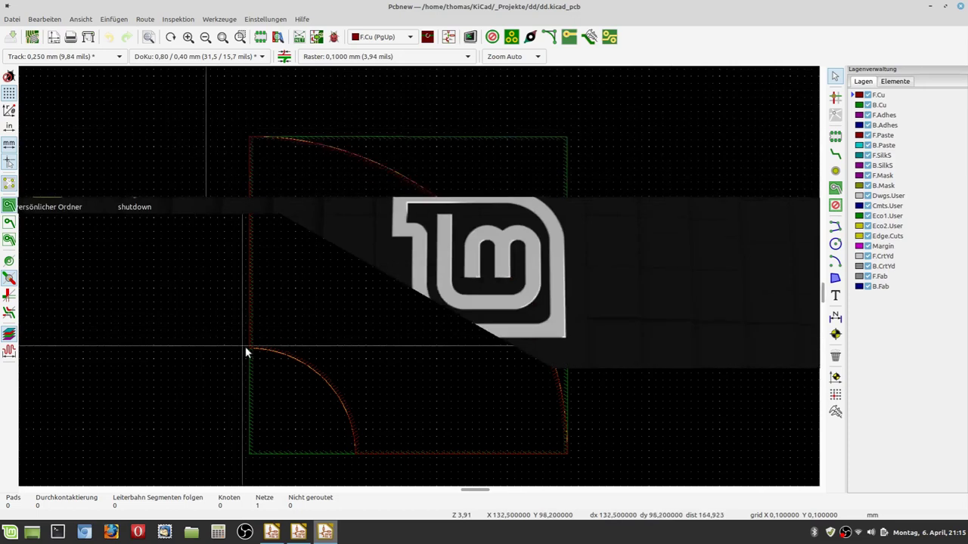
scroll(273, 354, "up", 6)
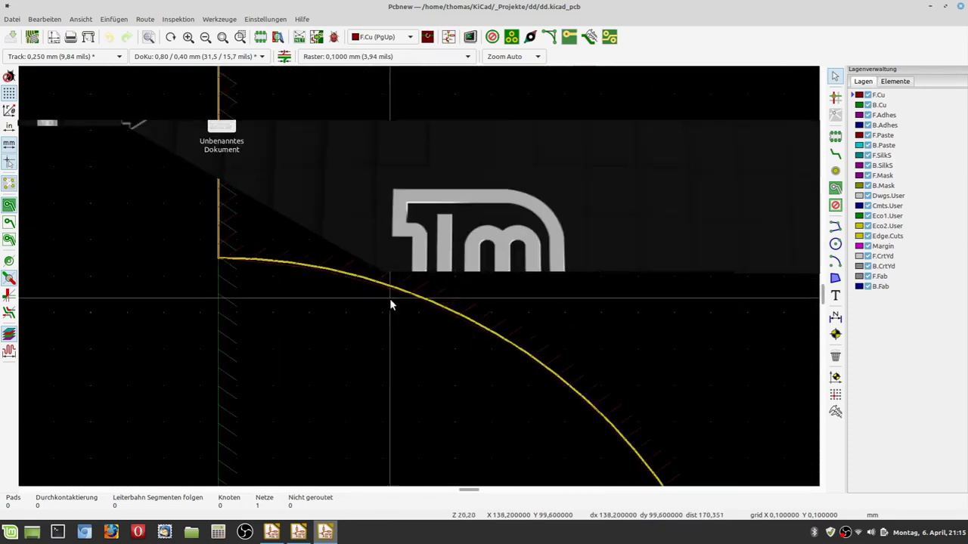
scroll(473, 326, "down", 4)
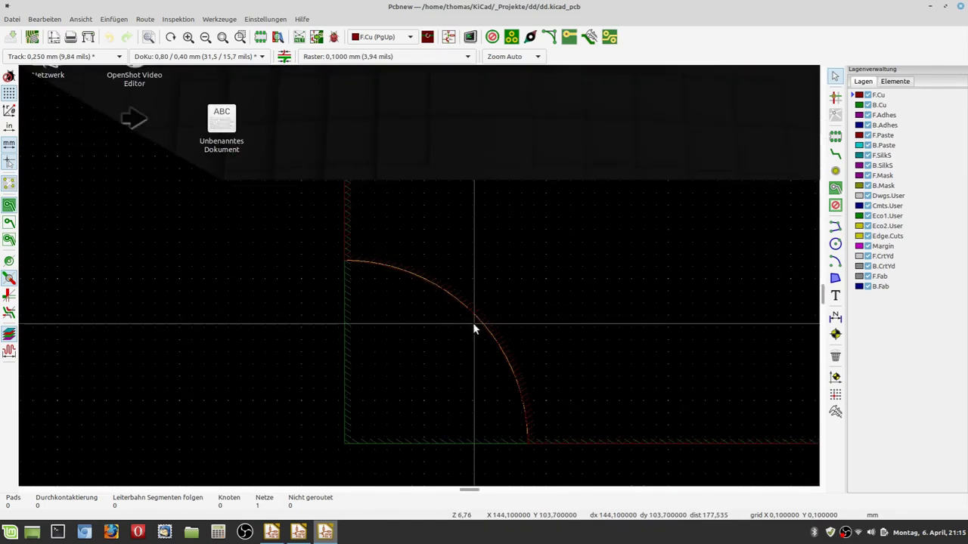
scroll(655, 337, "down", 2)
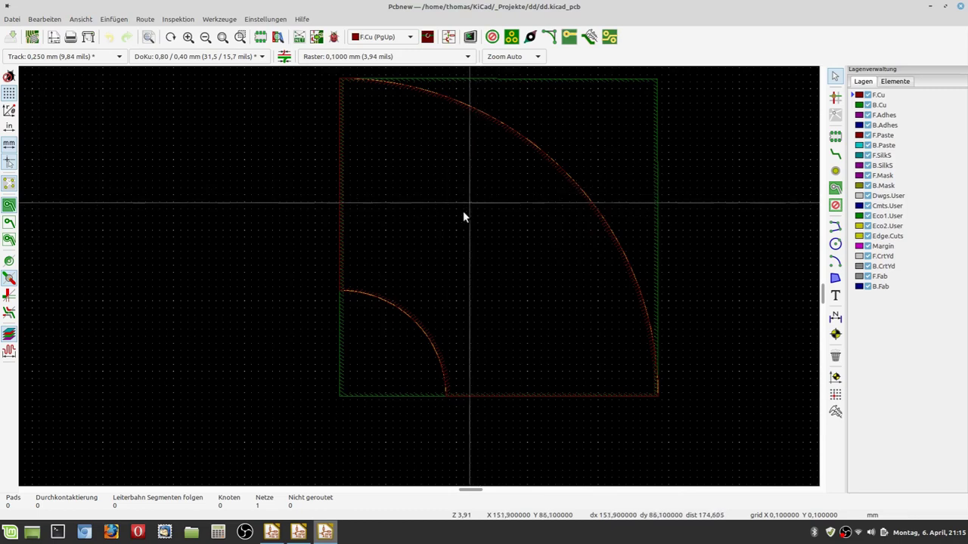
scroll(416, 279, "up", 5)
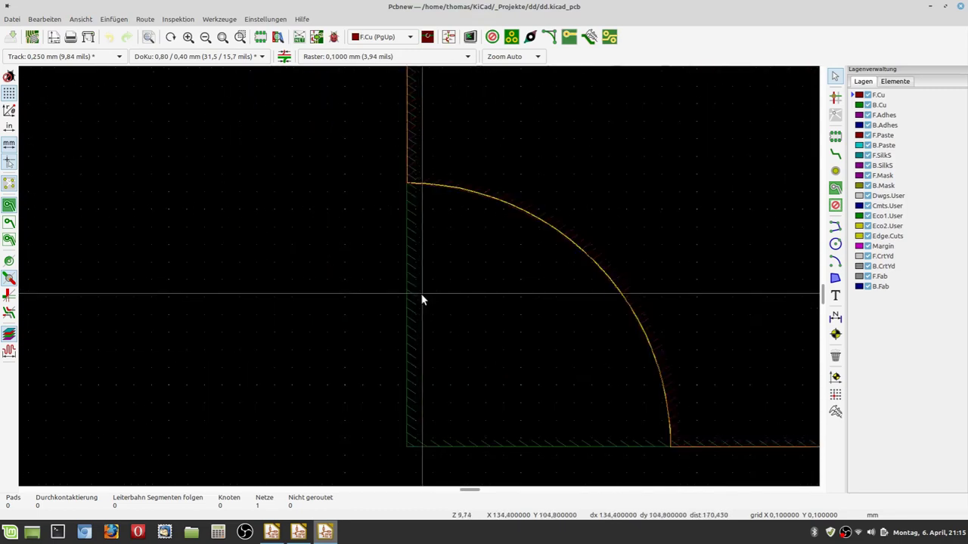
- Leave the copper layer pair unchanged, make B.Cu the active layer and look over the square back copper zone
left_click(427, 38)
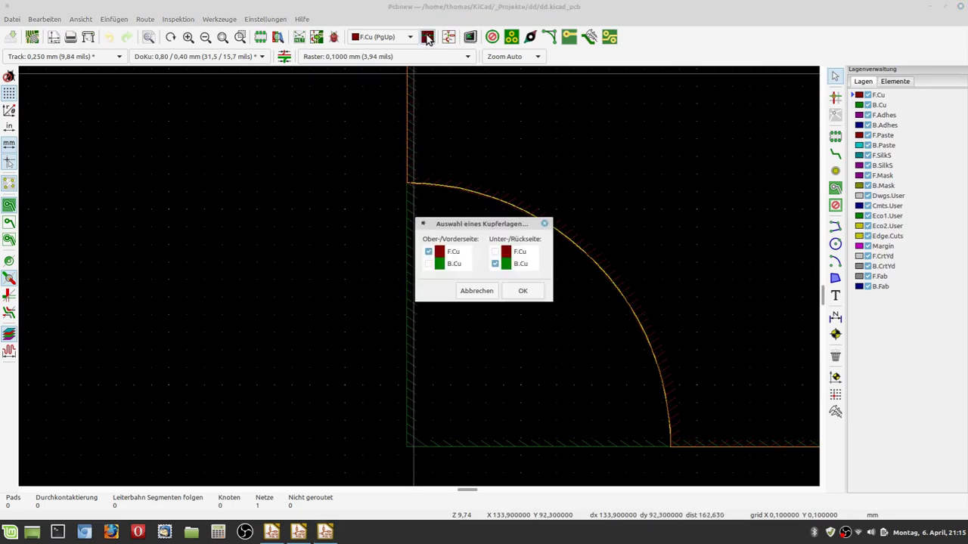
left_click(476, 291)
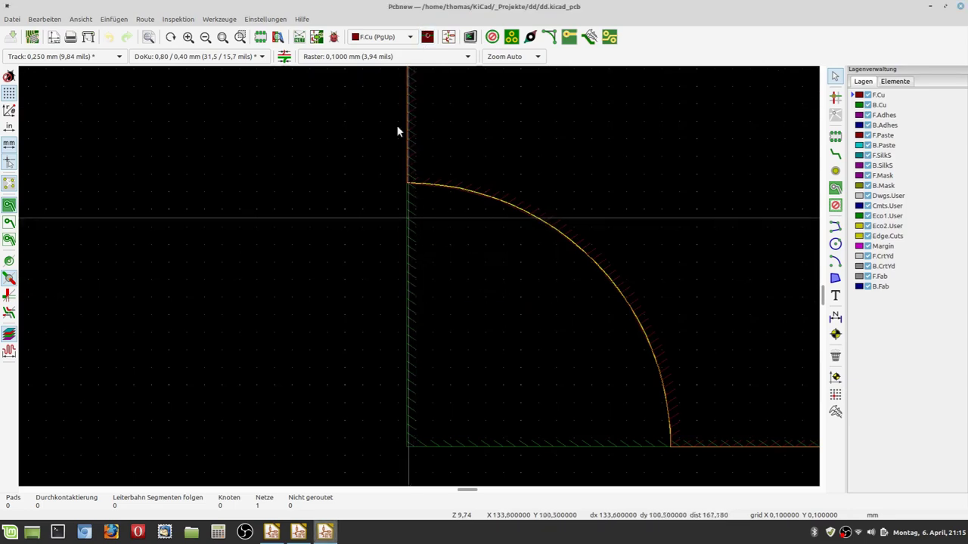
left_click(413, 38)
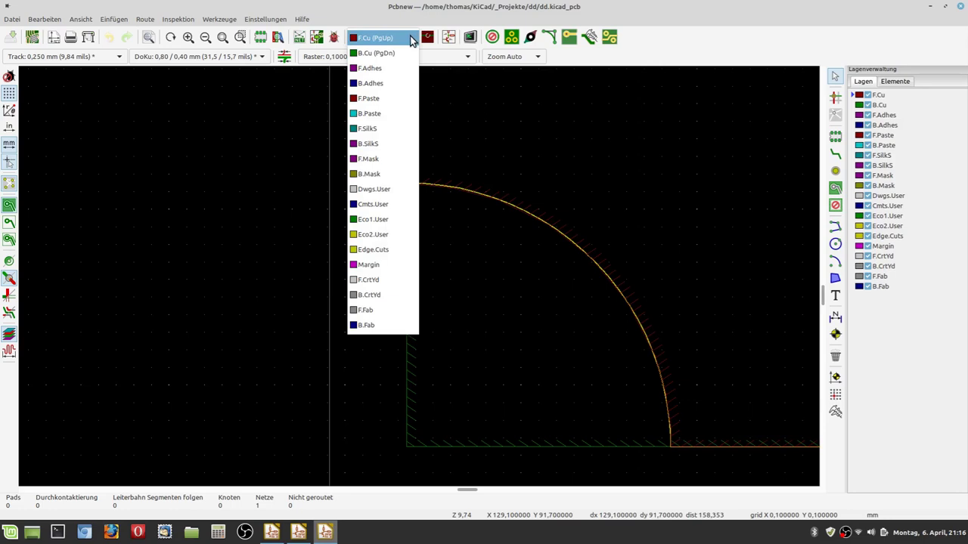
left_click(400, 55)
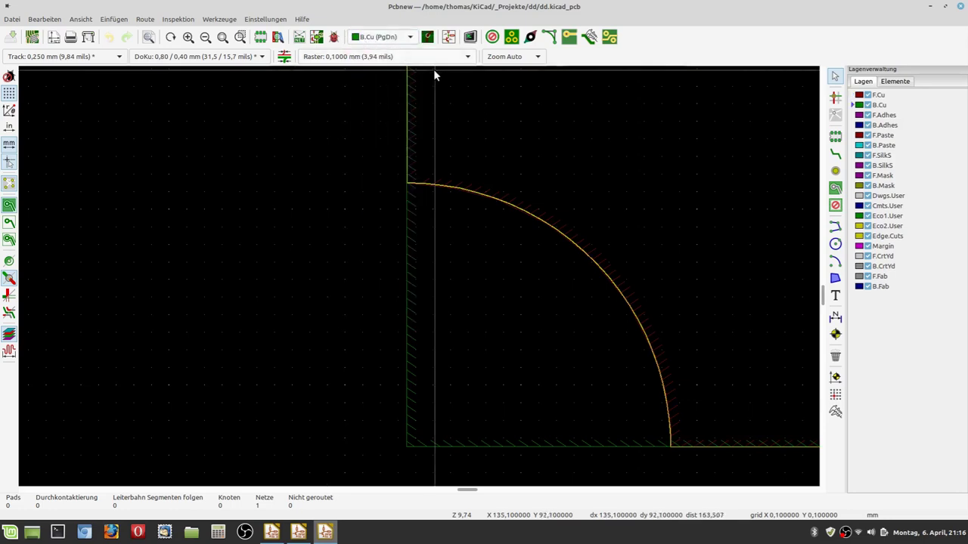
scroll(418, 275, "down", 3)
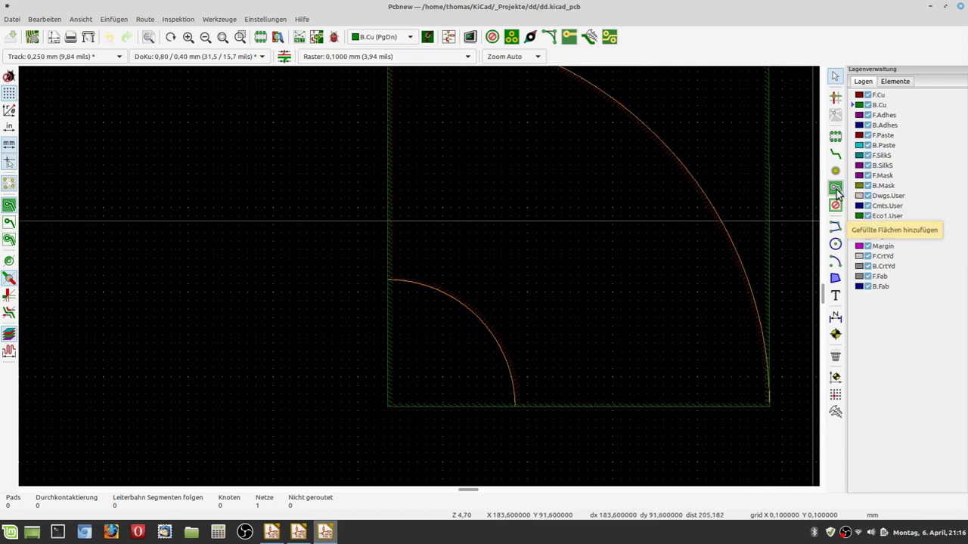
scroll(802, 189, "down", 2)
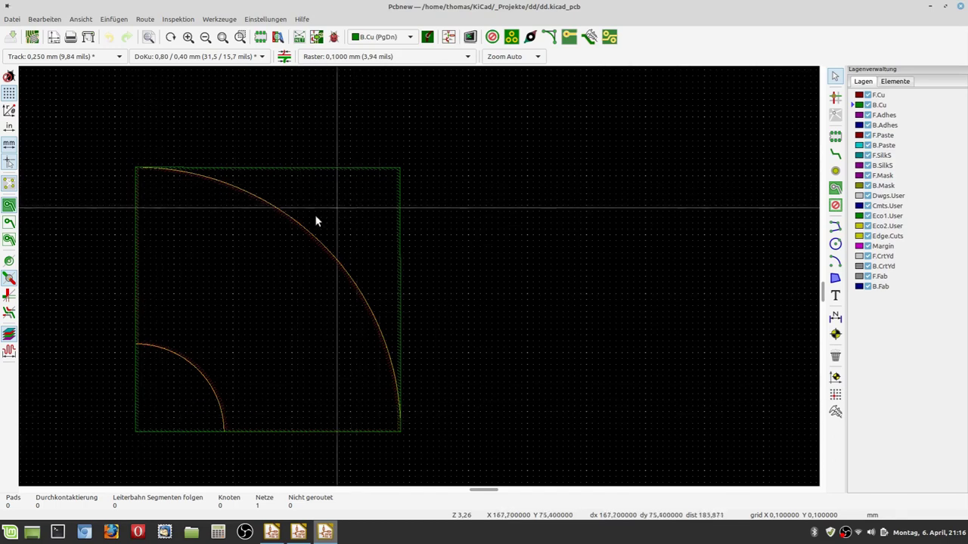
scroll(257, 254, "down", 1)
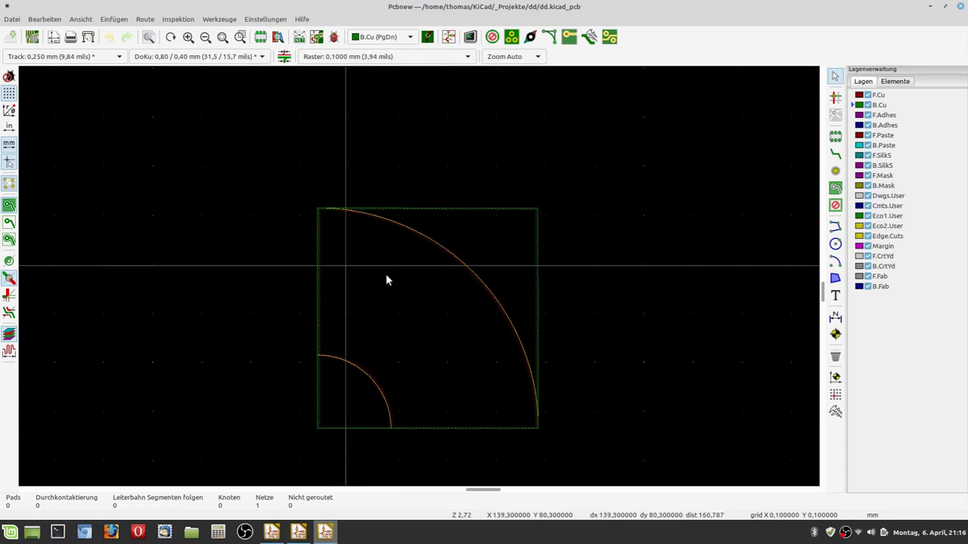
- Make F.Cu the active layer and inspect the front copper zone where the inner arc meets the straight edge
scroll(326, 322, "up", 5)
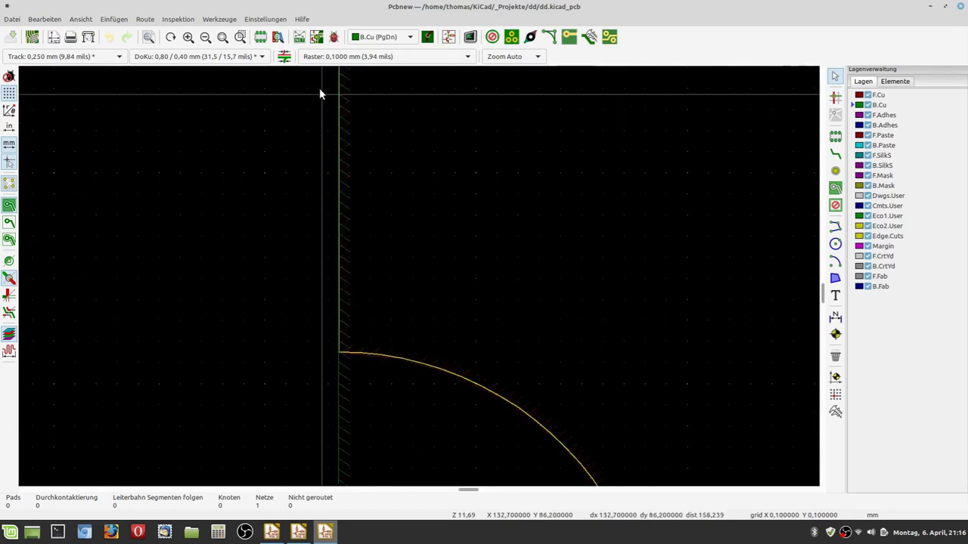
left_click(410, 37)
left_click(401, 24)
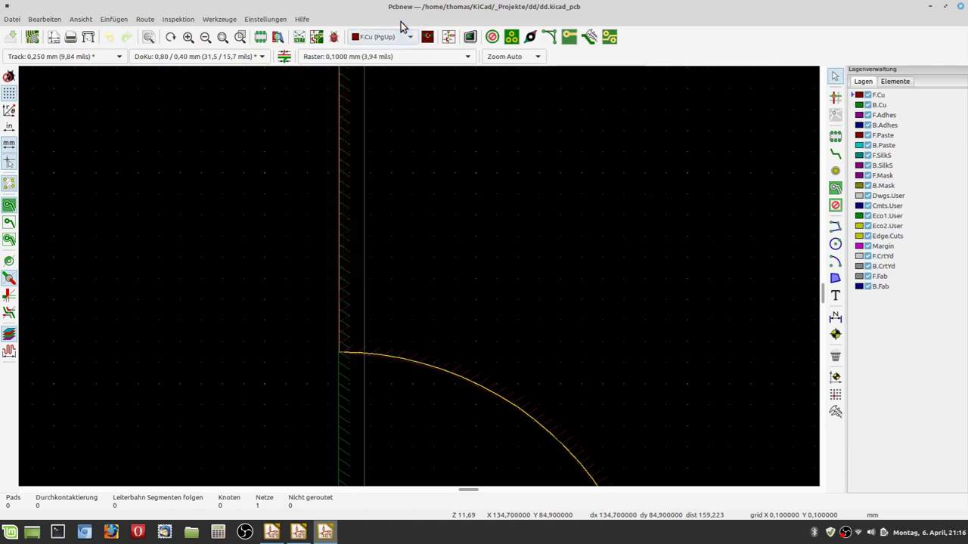
scroll(424, 286, "up", 1)
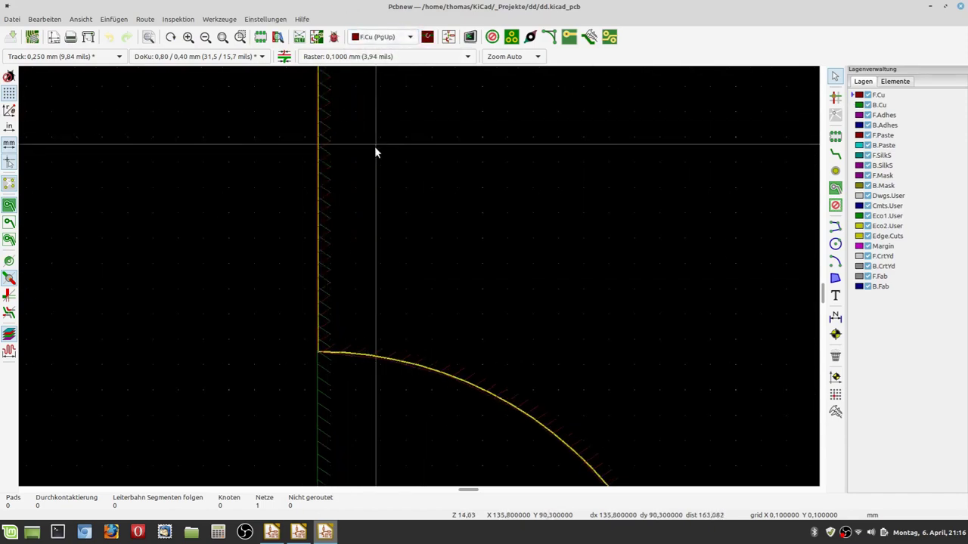
scroll(378, 272, "up", 3)
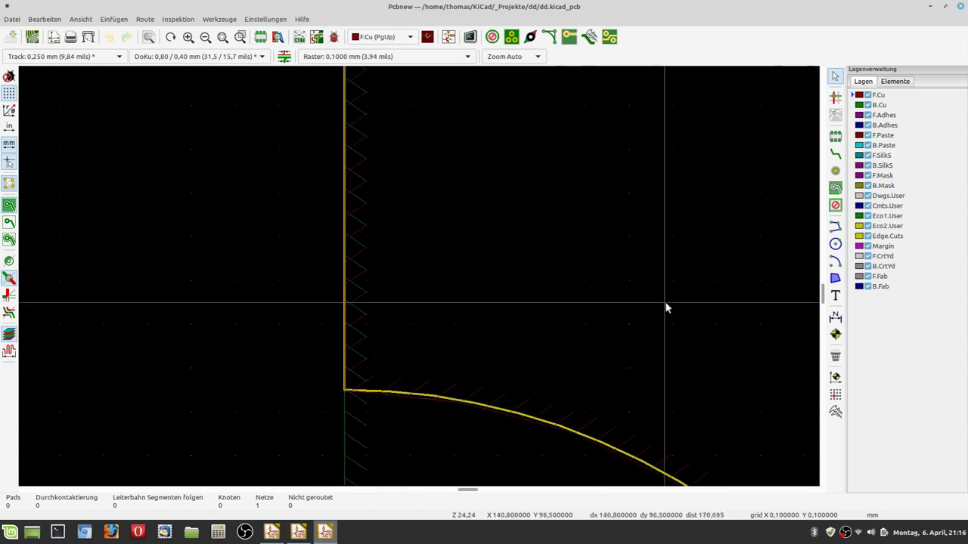
left_click(835, 188)
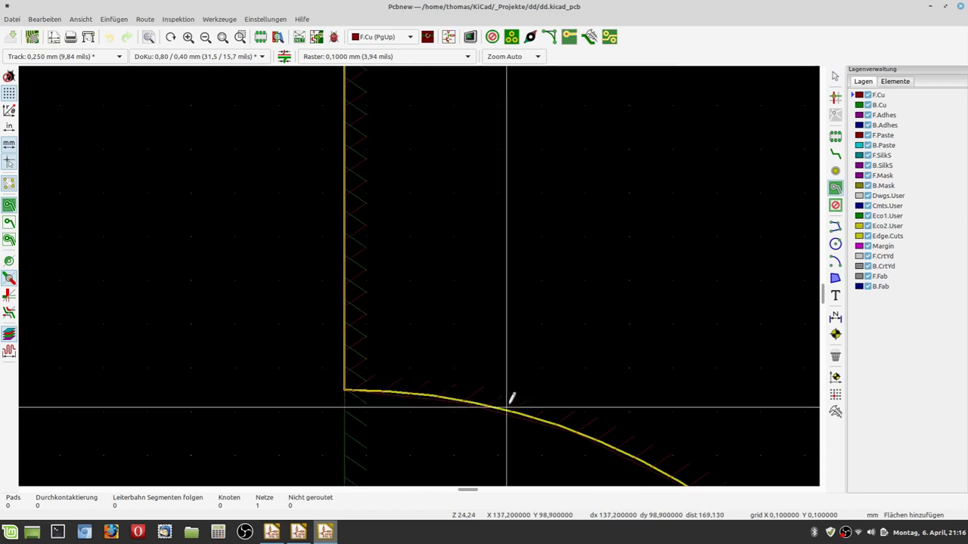
scroll(652, 450, "down", 2)
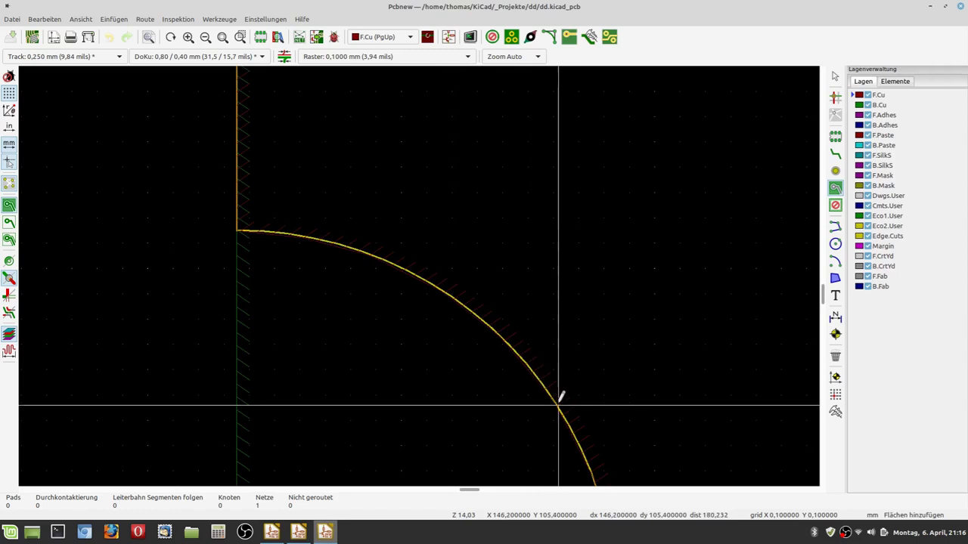
scroll(421, 272, "down", 2)
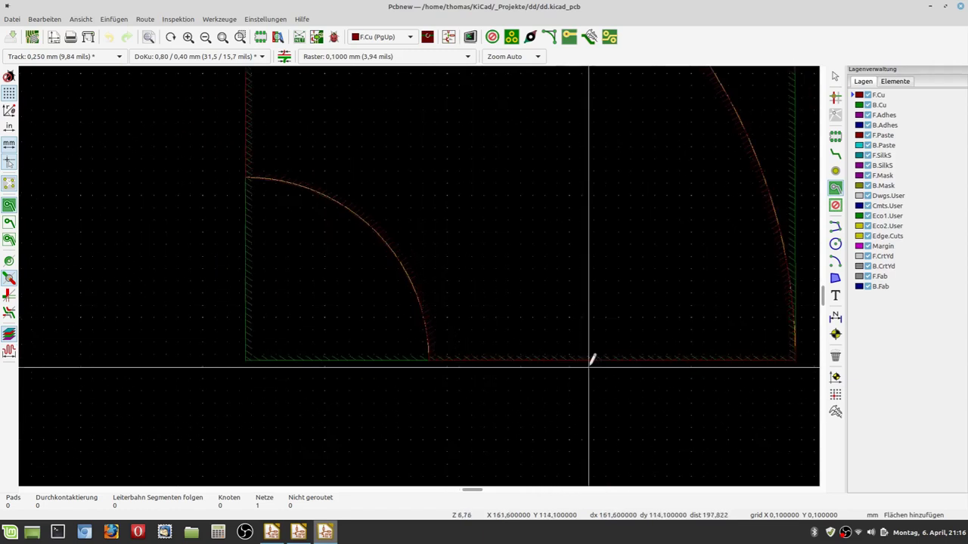
scroll(223, 201, "down", 1)
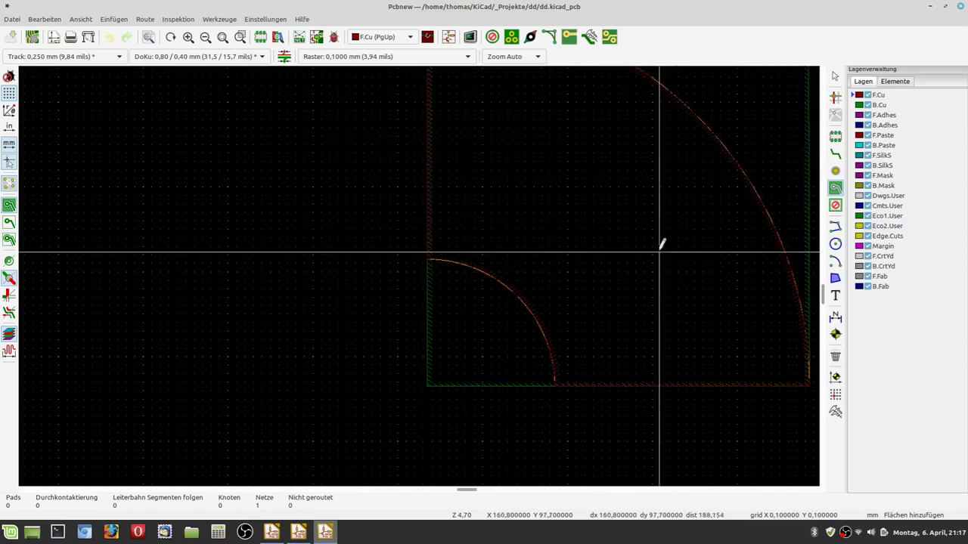
scroll(371, 215, "down", 1)
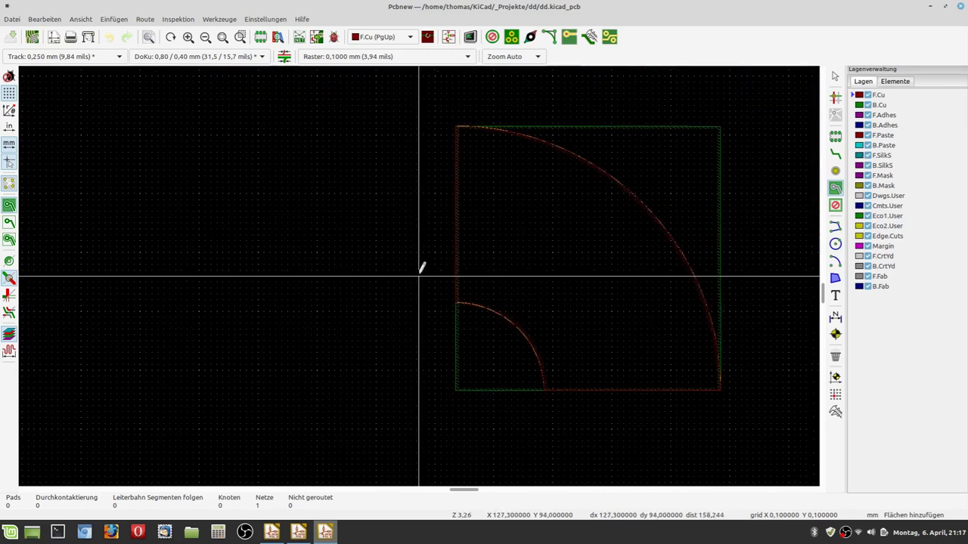
right_click(421, 272)
left_click(440, 285)
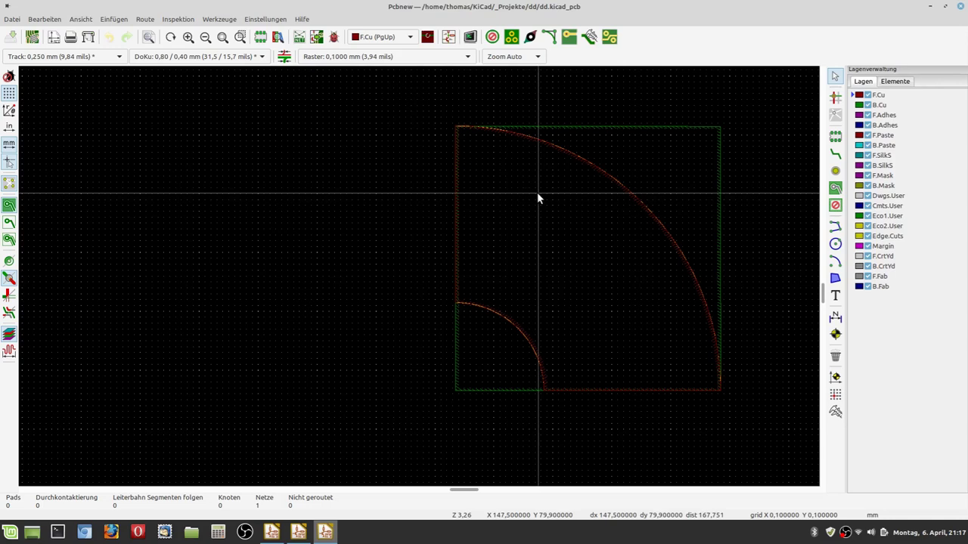
- Update the board from the dd.net netlist to bring in the SMA footprints of J1 and J2
scroll(596, 237, "down", 1)
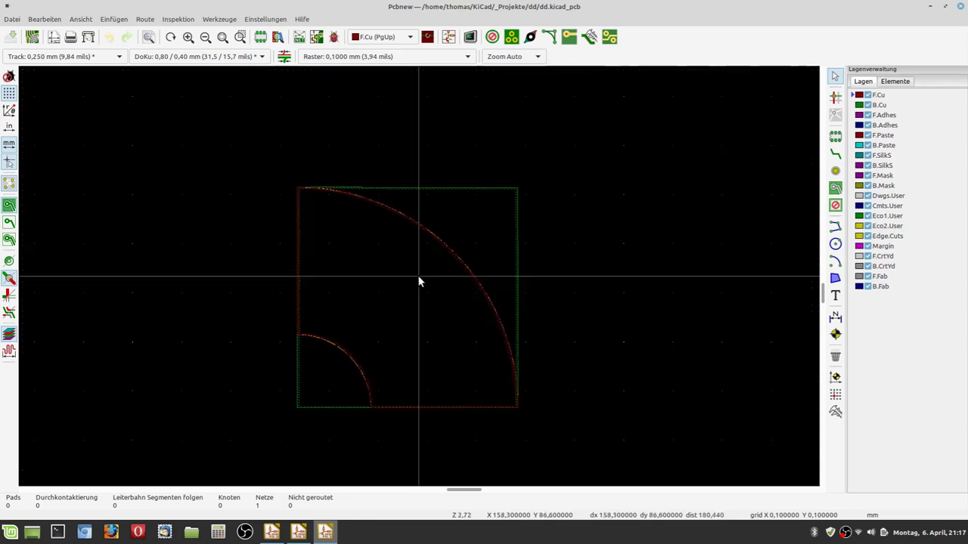
left_click(298, 40)
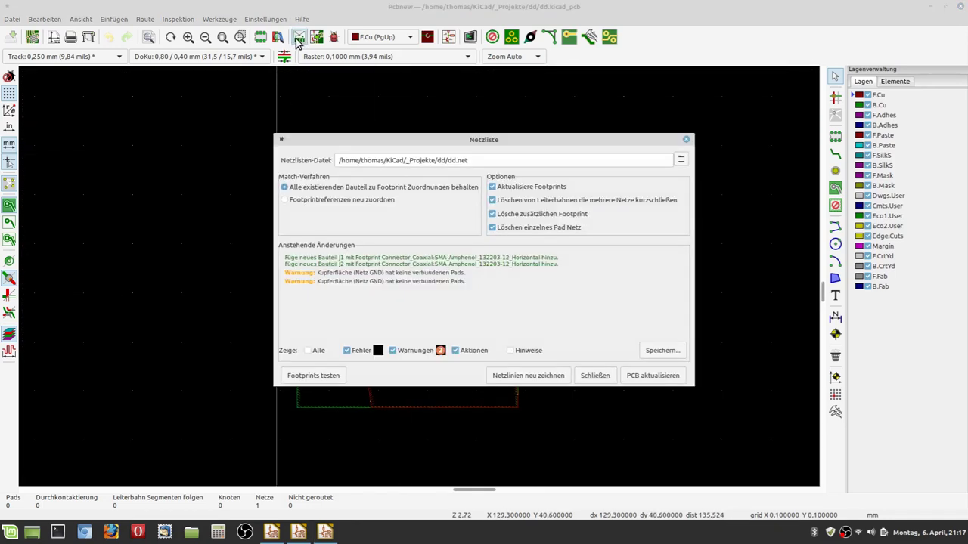
left_click(644, 378)
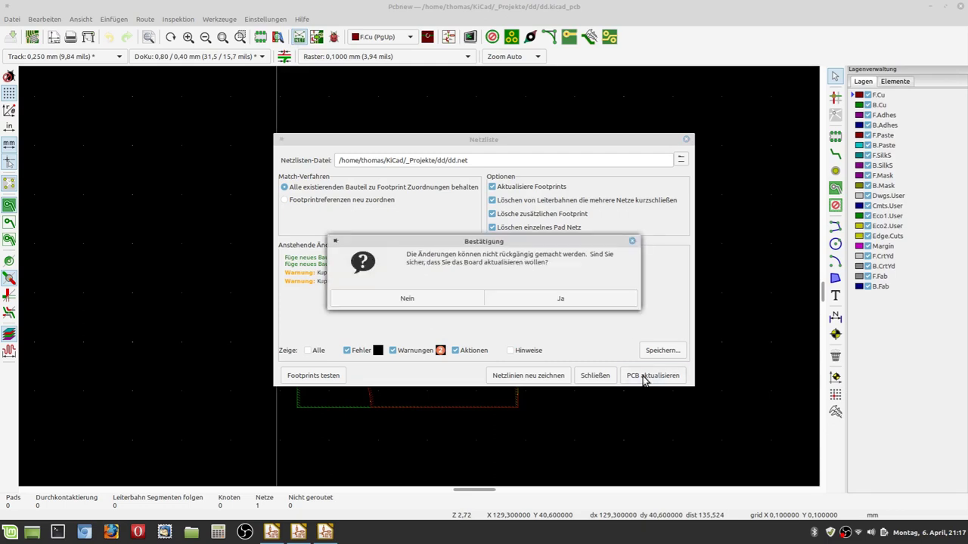
left_click(550, 304)
left_click(596, 378)
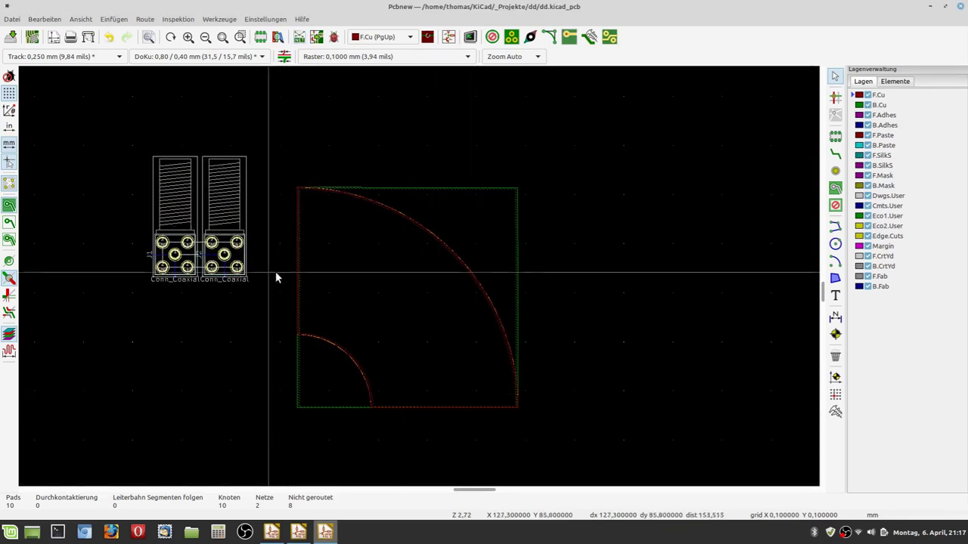
- Delete both imported coaxial connector footprints from the board
scroll(385, 302, "up", 1)
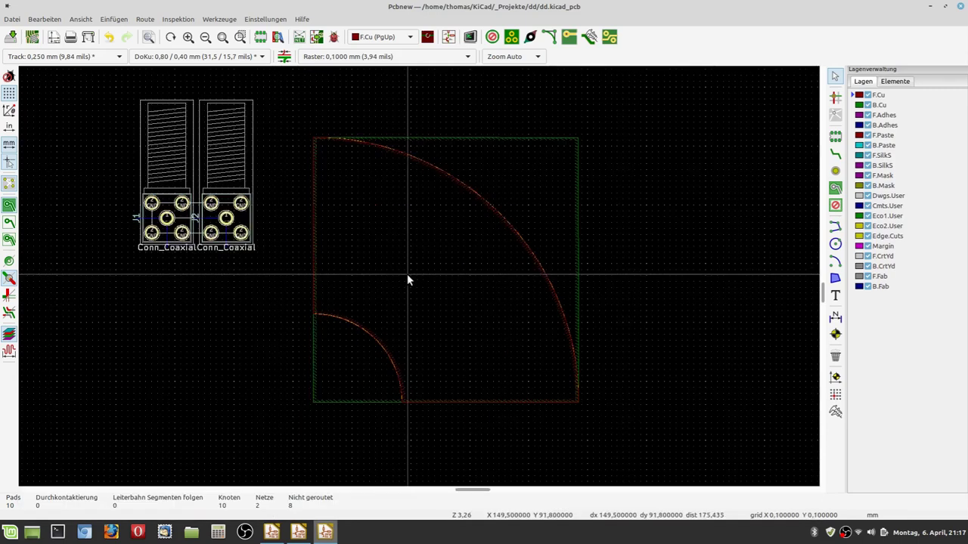
left_click_drag(109, 90, 275, 277)
key("Delete")
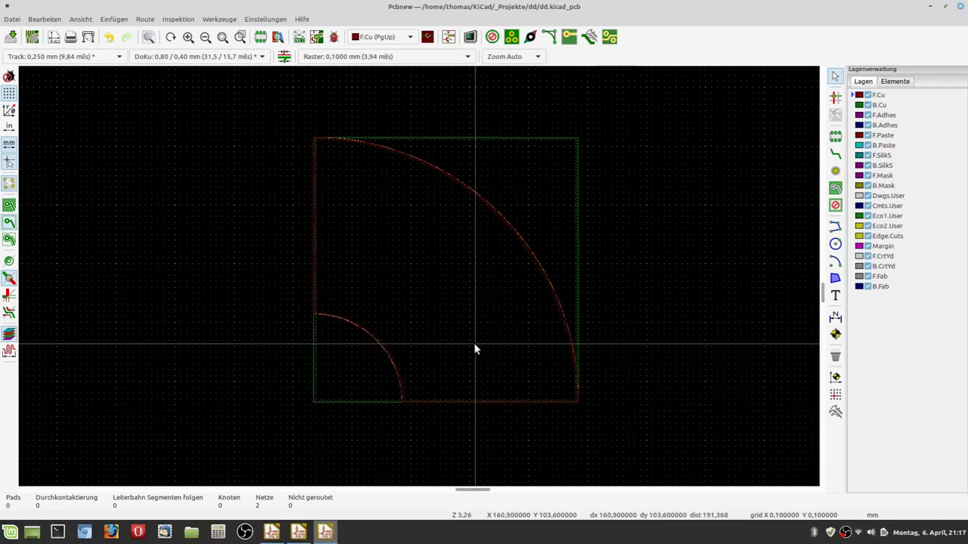
- Import the dd.net netlist into the board again and place the J1 and J2 footprints beside the outline
left_click(300, 37)
left_click(643, 375)
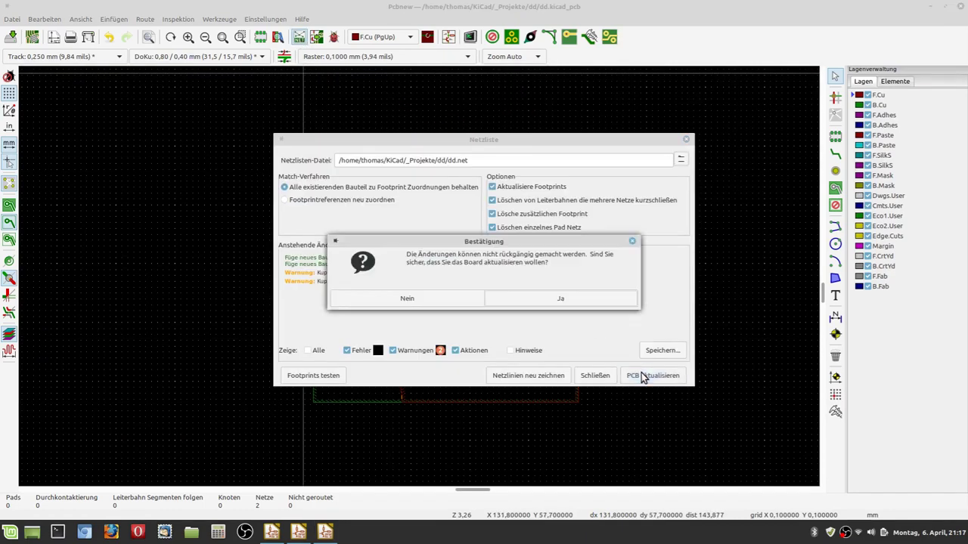
left_click(594, 301)
left_click(605, 381)
left_click(465, 400)
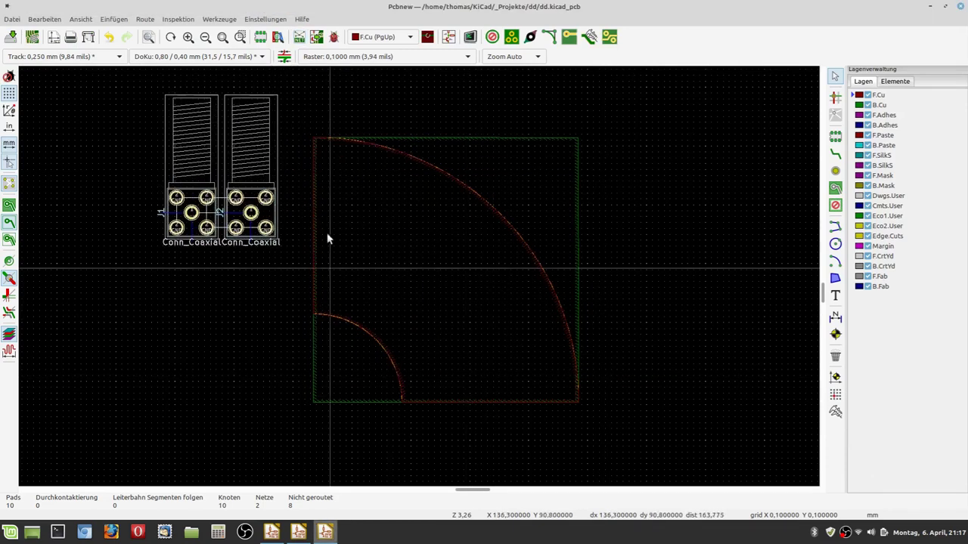
- Rotate J1 by 180° and place it on the board's lower straight edge at about X 163.8, Y 109.3 mm
left_click(190, 233)
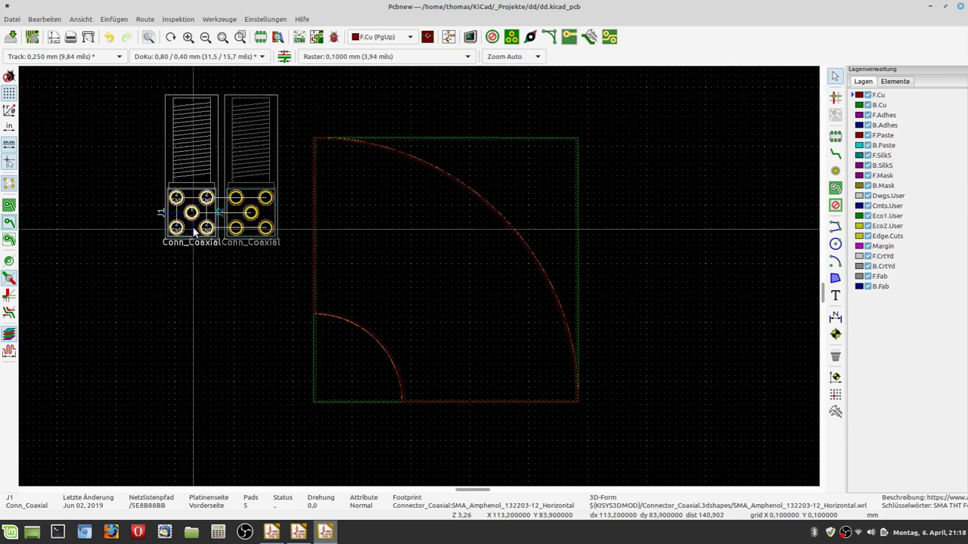
left_click_drag(194, 230, 413, 240)
scroll(476, 348, "up", 3)
scroll(417, 277, "up", 1)
key("r")
key("r")
scroll(413, 241, "up", 3)
left_click_drag(417, 277, 412, 259)
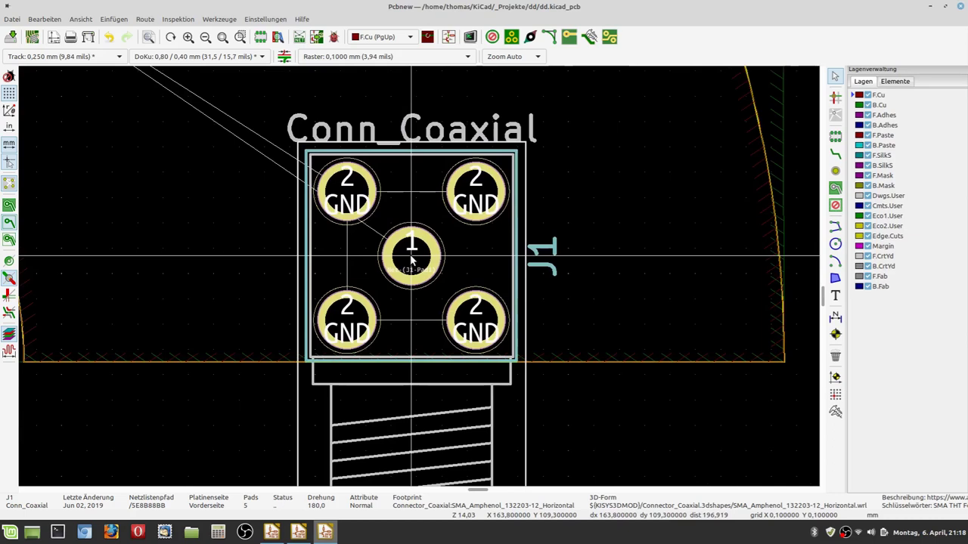
left_click(412, 259)
scroll(412, 260, "down", 9)
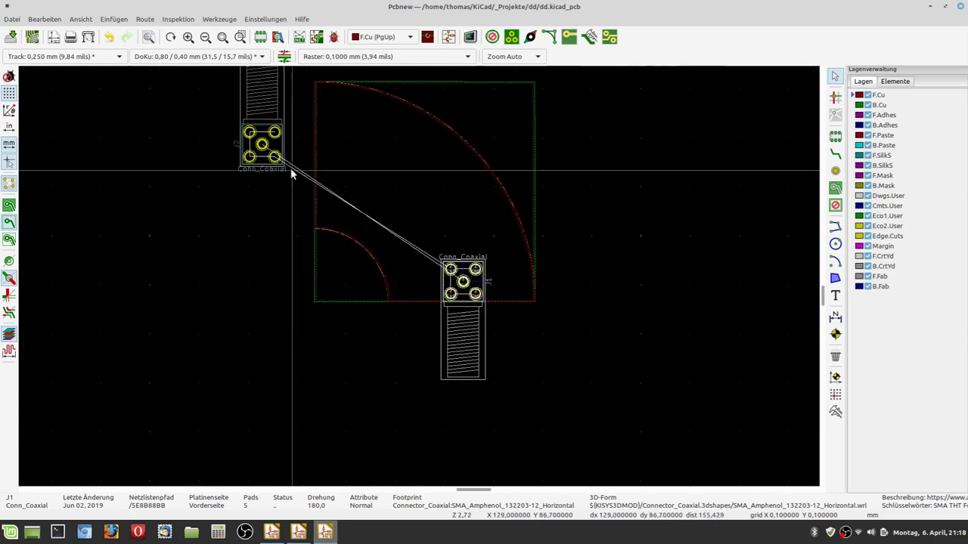
- Rotate J2 by 90° and place it on the board's vertical straight edge at about X 137.7, Y 83.9 mm
left_click(272, 155)
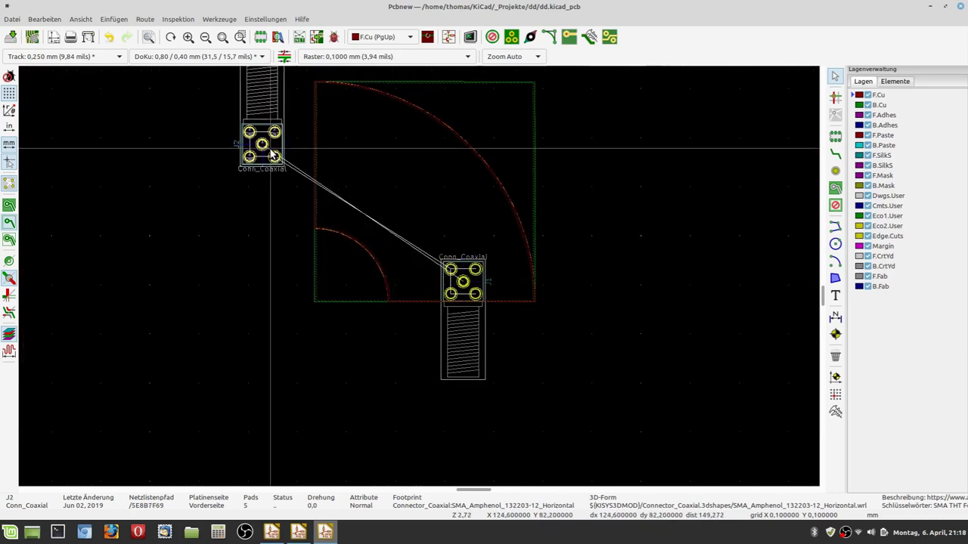
scroll(273, 155, "up", 8)
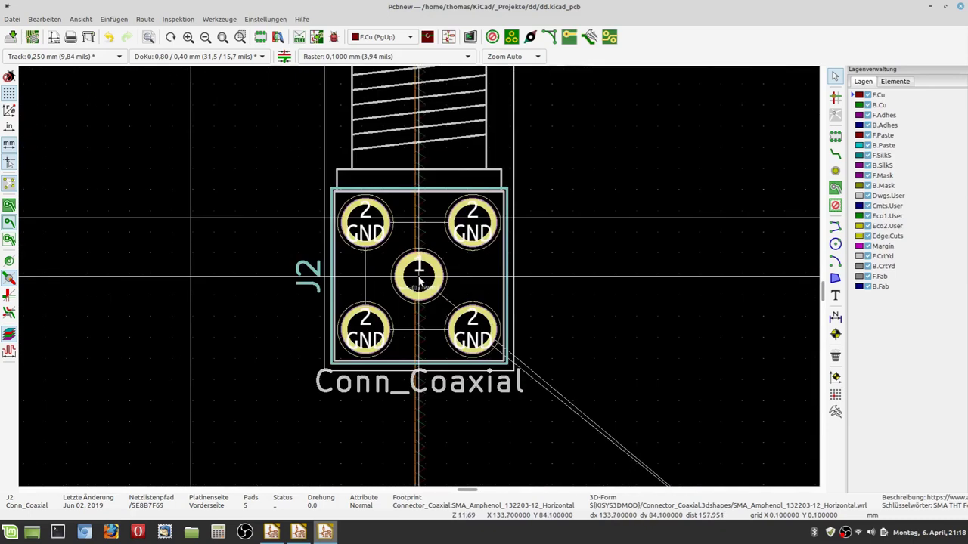
key("m")
key("r")
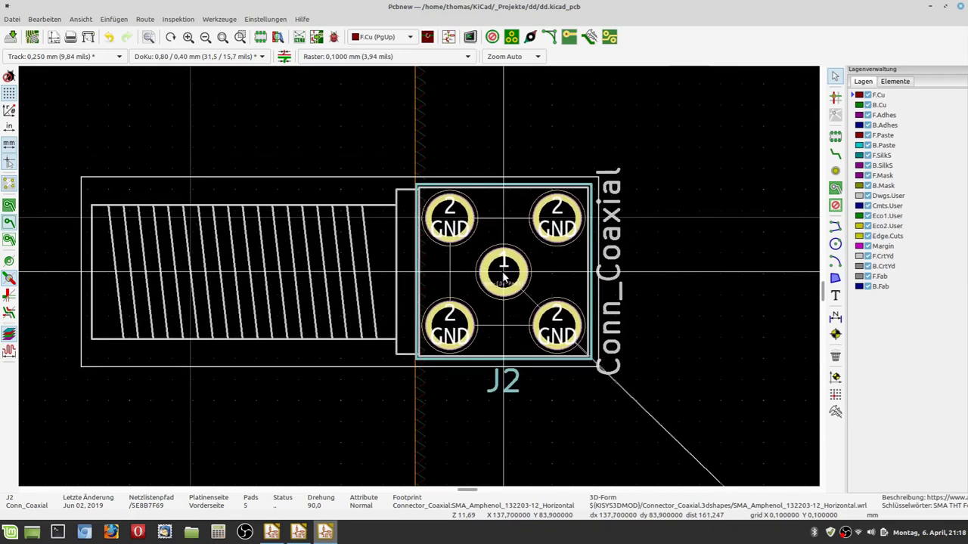
left_click(504, 280)
scroll(505, 279, "down", 8)
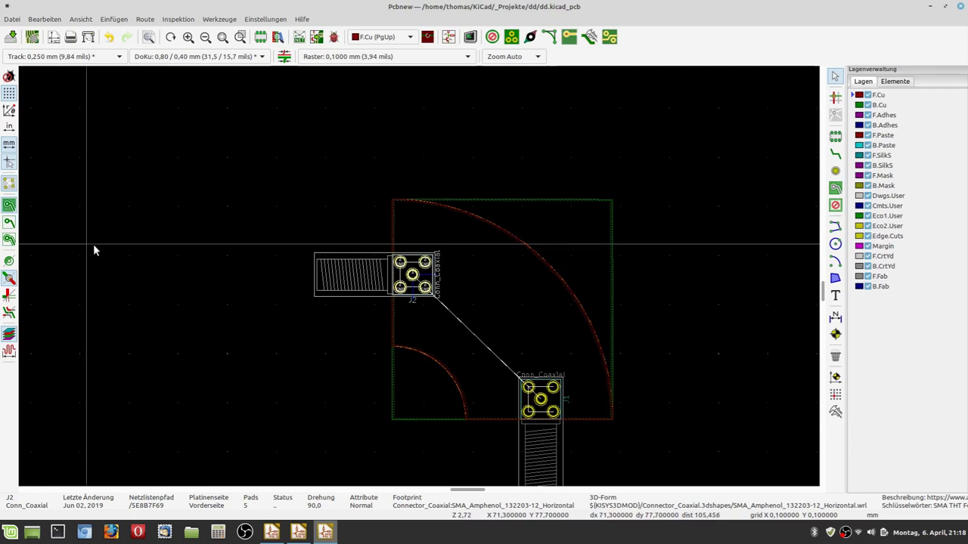
- Fill all copper zones on the board
key("b")
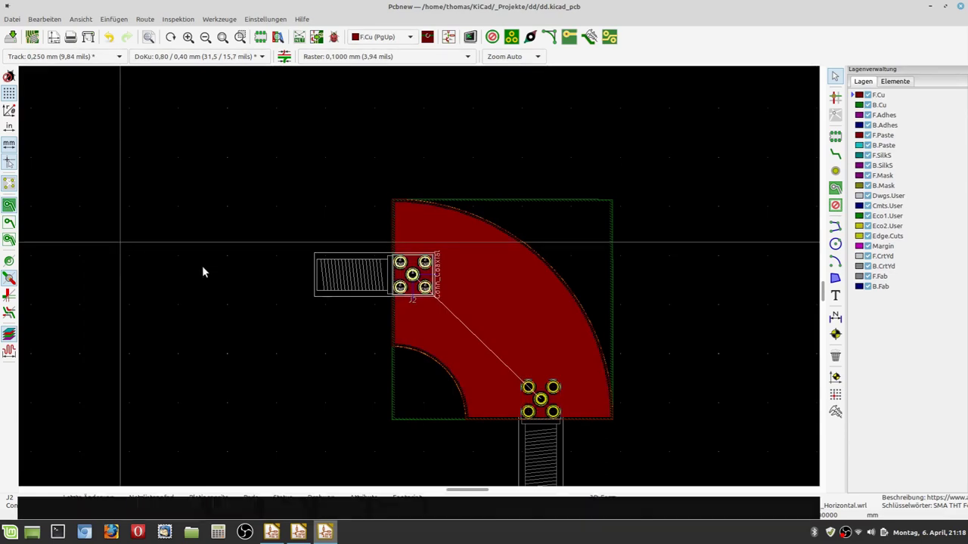
scroll(466, 292, "up", 1)
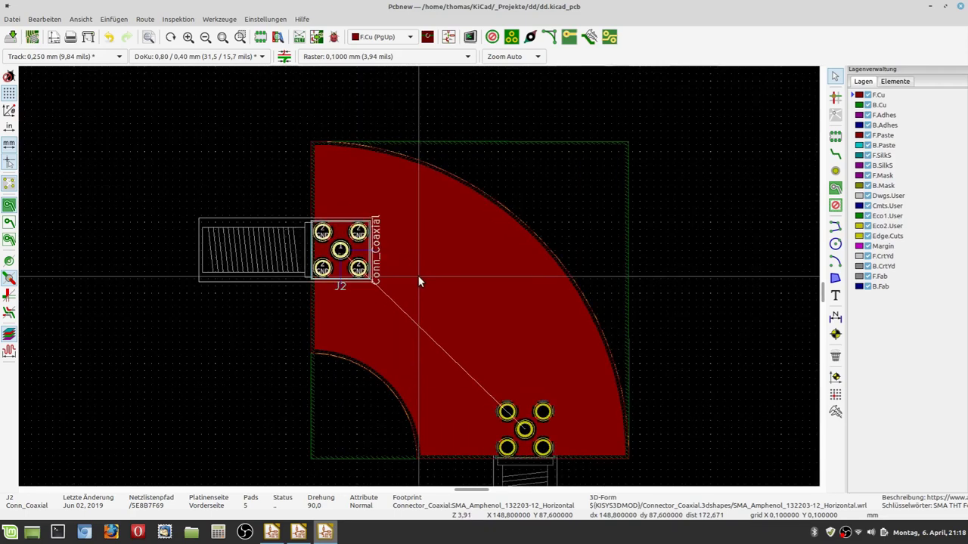
scroll(418, 277, "up", 1)
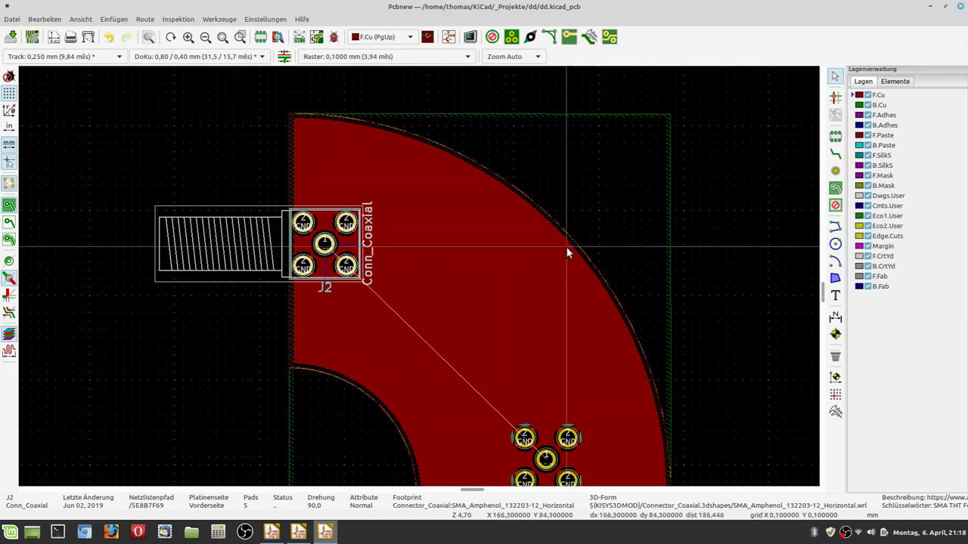
- Make B.Cu the active layer and examine the back copper fill around the connectors and along the inner arc
left_click(409, 38)
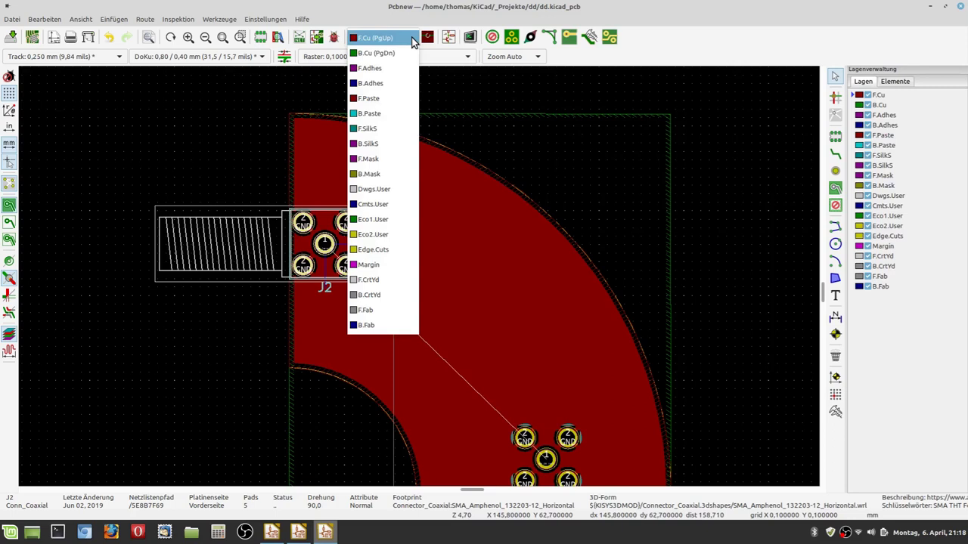
left_click(395, 52)
scroll(421, 283, "down", 3)
scroll(419, 278, "up", 4)
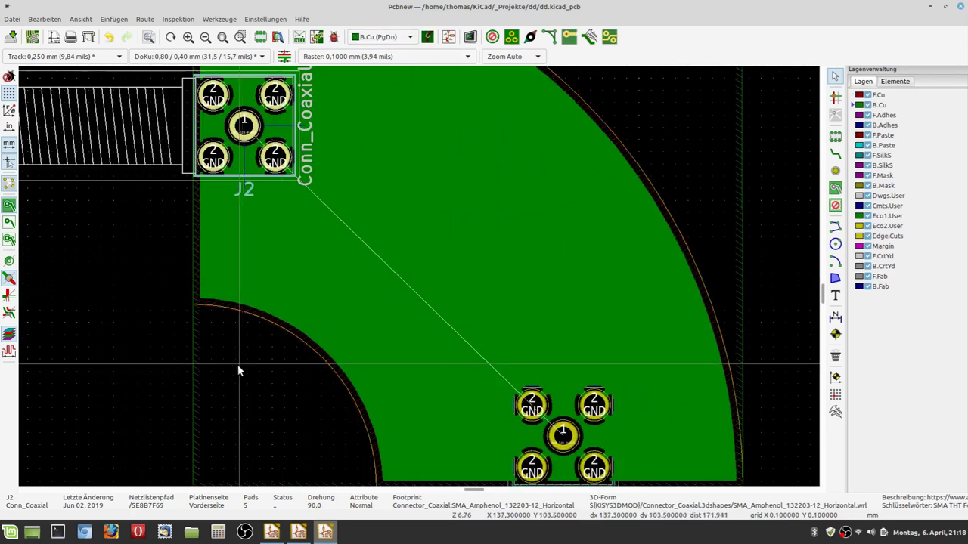
scroll(237, 365, "down", 2)
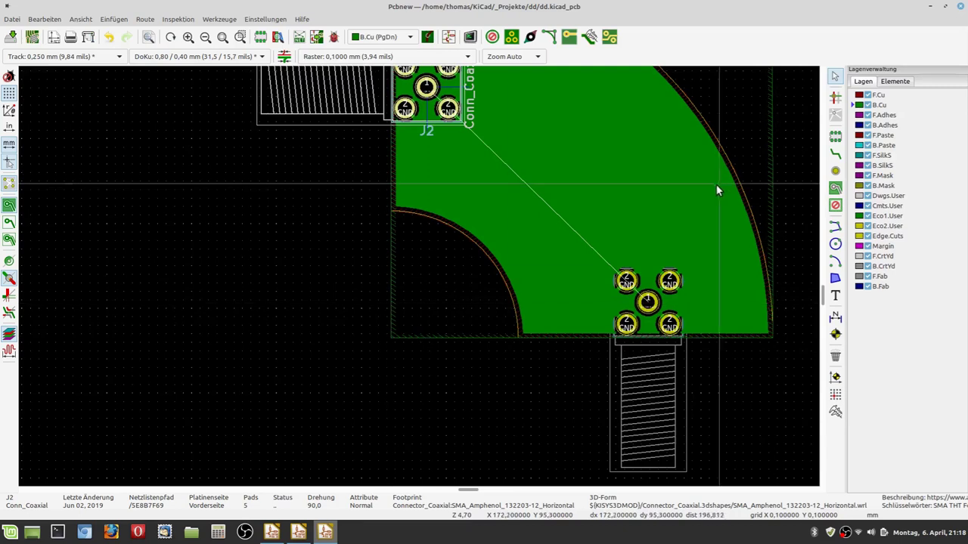
scroll(717, 185, "down", 1)
scroll(200, 294, "up", 6)
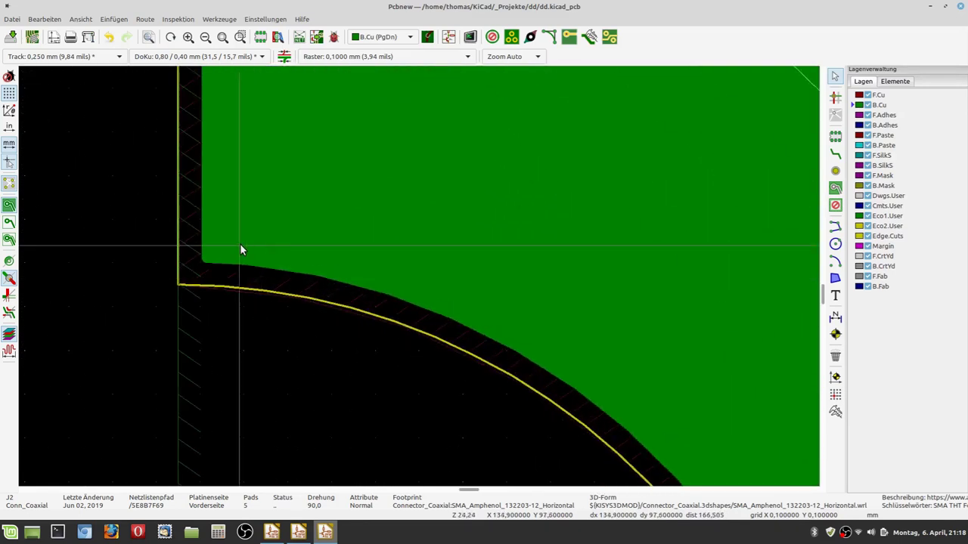
scroll(454, 318, "down", 3)
scroll(421, 281, "down", 5)
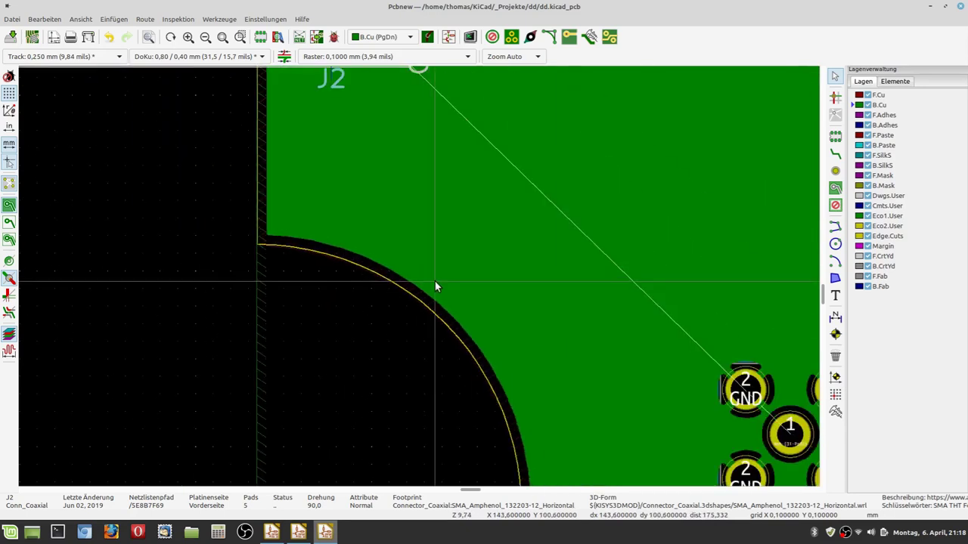
- Make F.Cu the active layer and examine the front copper fill around J2's signal and GND pads
left_click(414, 39)
left_click(389, 24)
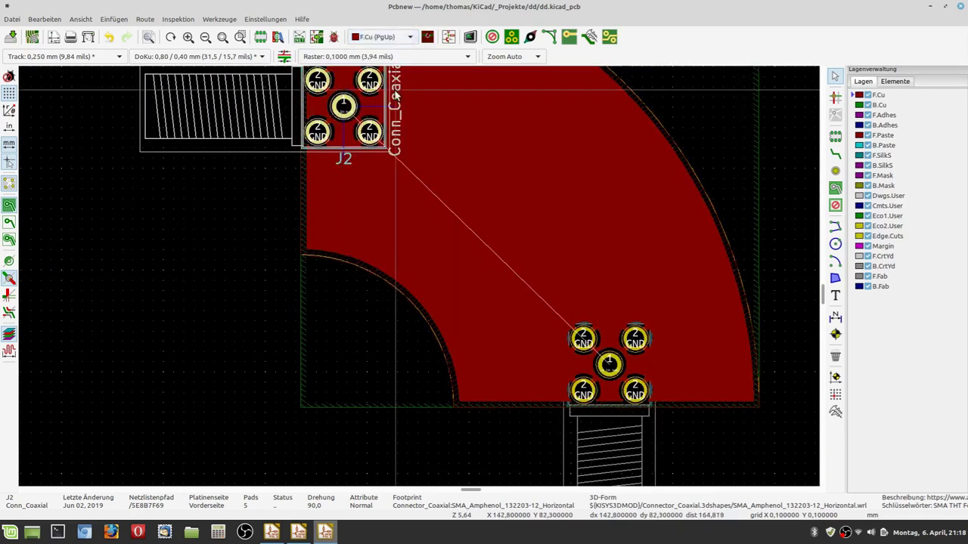
scroll(476, 159, "down", 2)
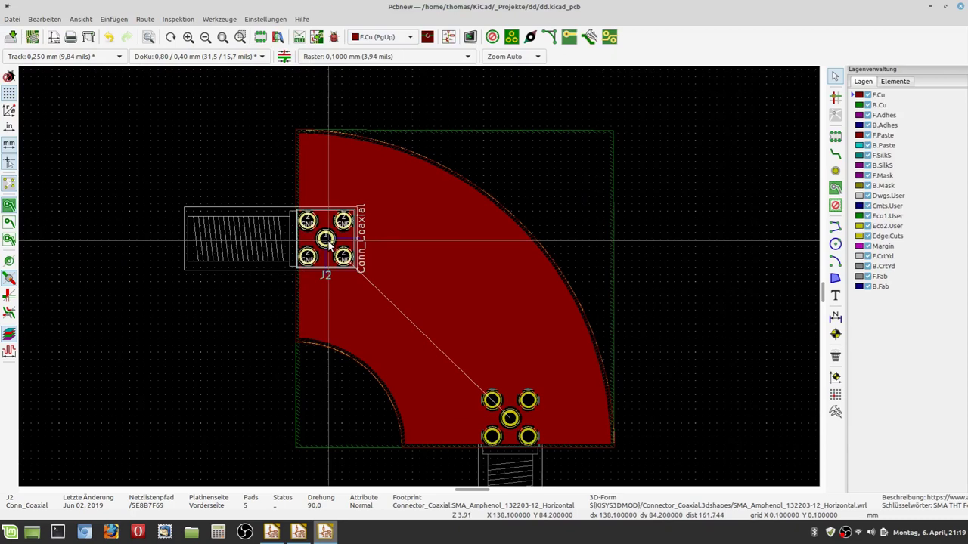
scroll(326, 238, "up", 5)
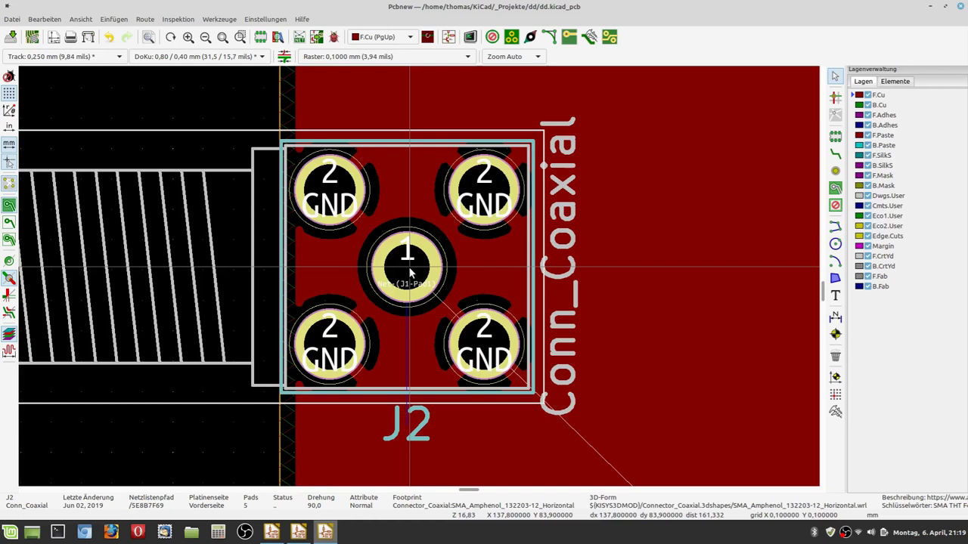
scroll(410, 273, "down", 2)
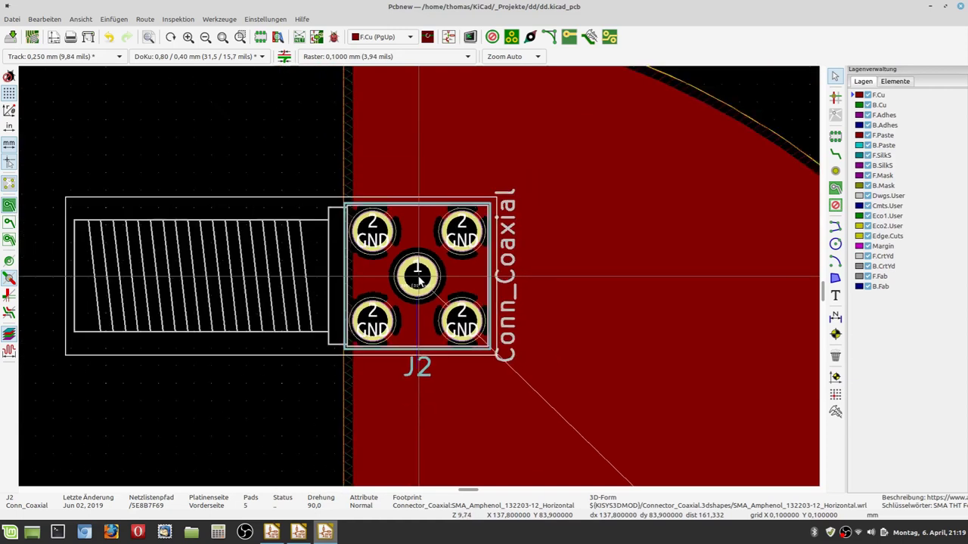
scroll(492, 256, "down", 1)
scroll(417, 280, "down", 1)
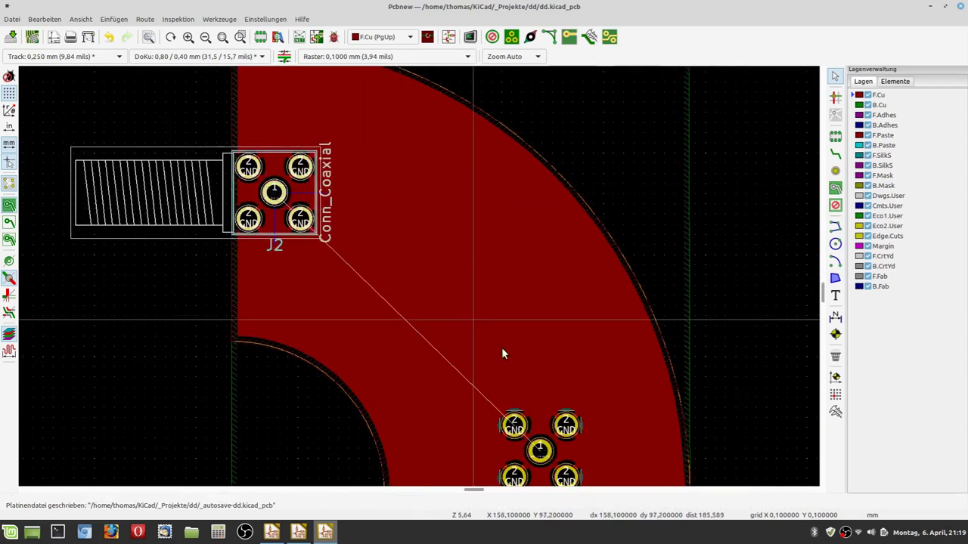
- Save the board and open the PCB calculator from the KiCad project manager
left_click(11, 38)
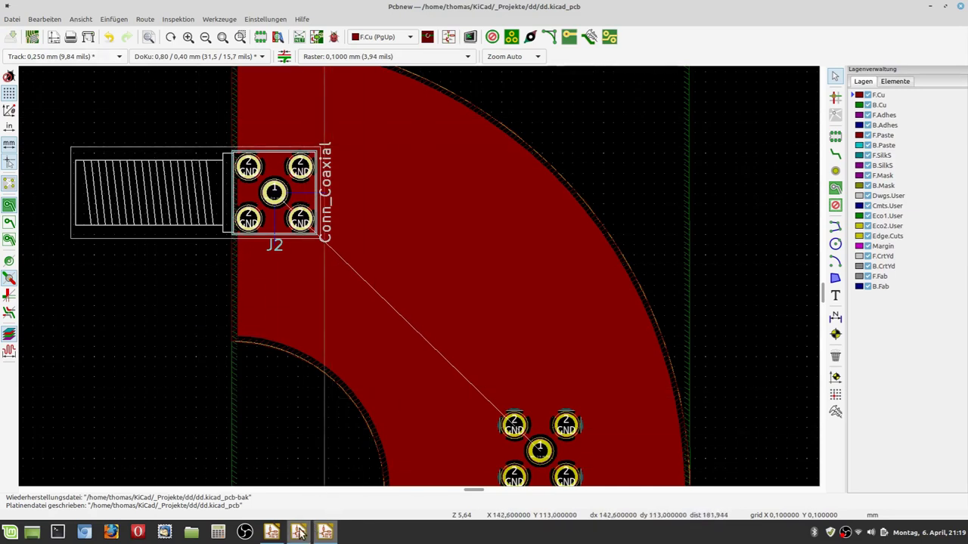
mouse_move(299, 533)
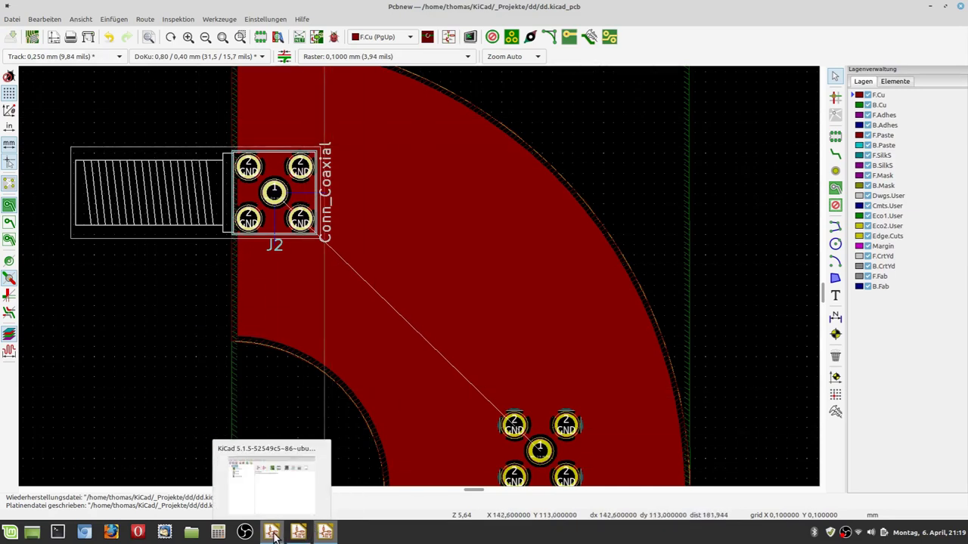
left_click(272, 534)
left_click(772, 140)
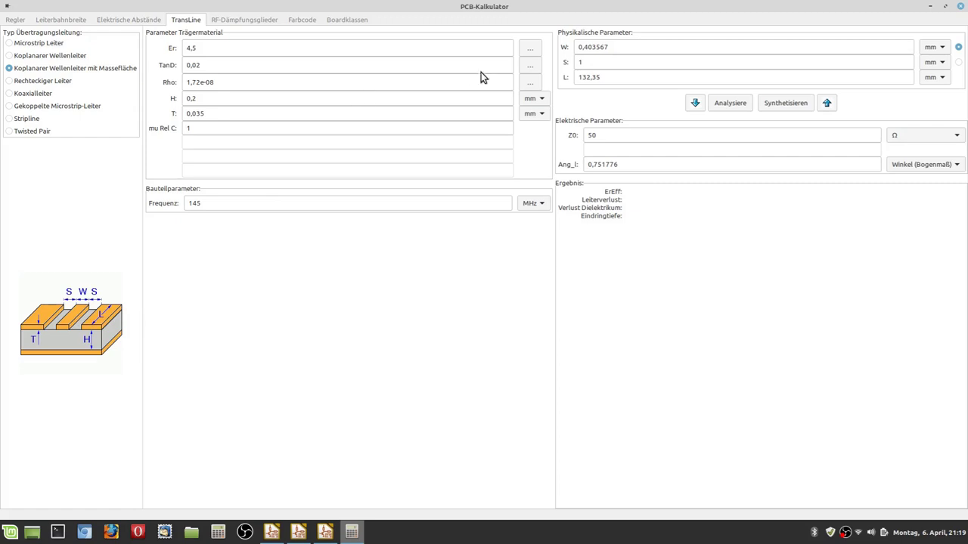
- Choose FR4 for Er (4.5), FR4 @ 1GHz for TanD (2e-2) and copper for Rho (1.72e-8) as the line's material parameters
left_click(530, 50)
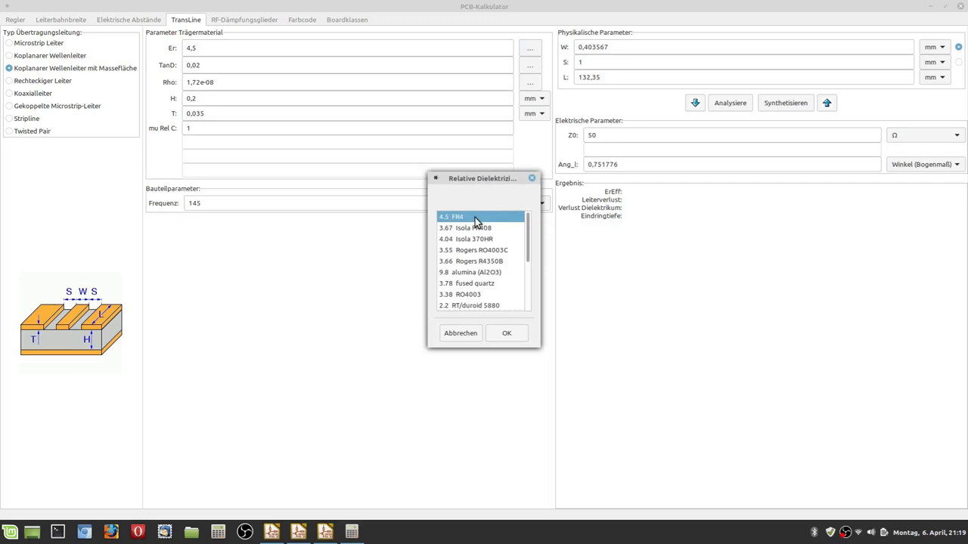
left_click(505, 336)
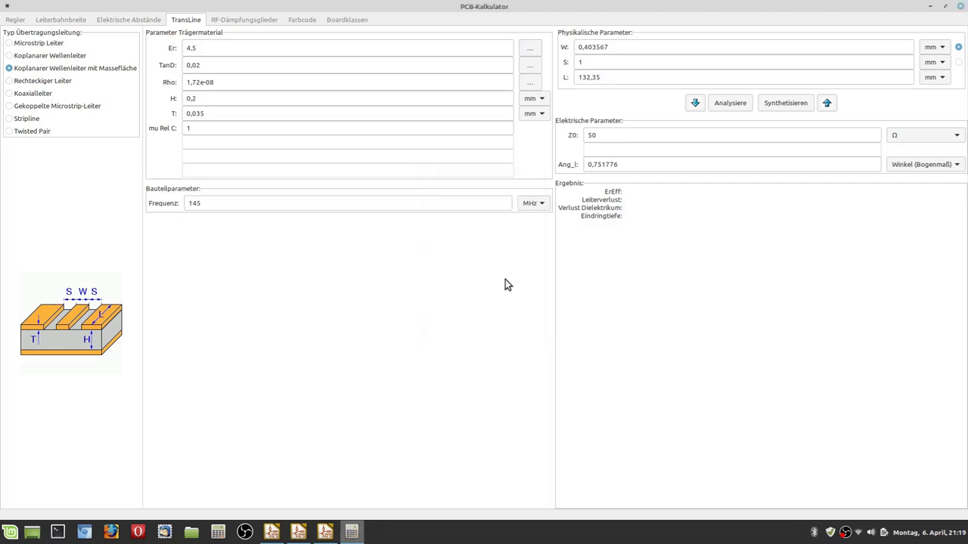
left_click(529, 67)
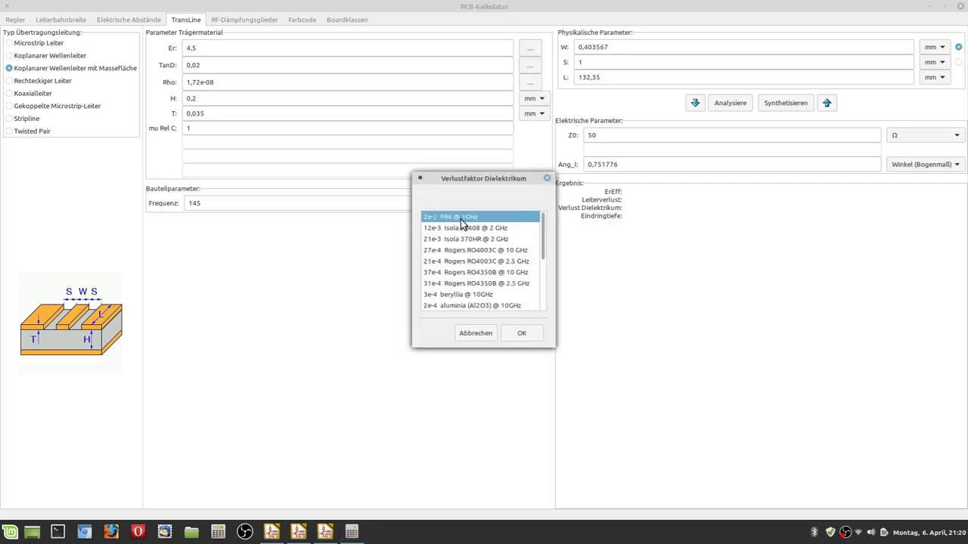
left_click(522, 334)
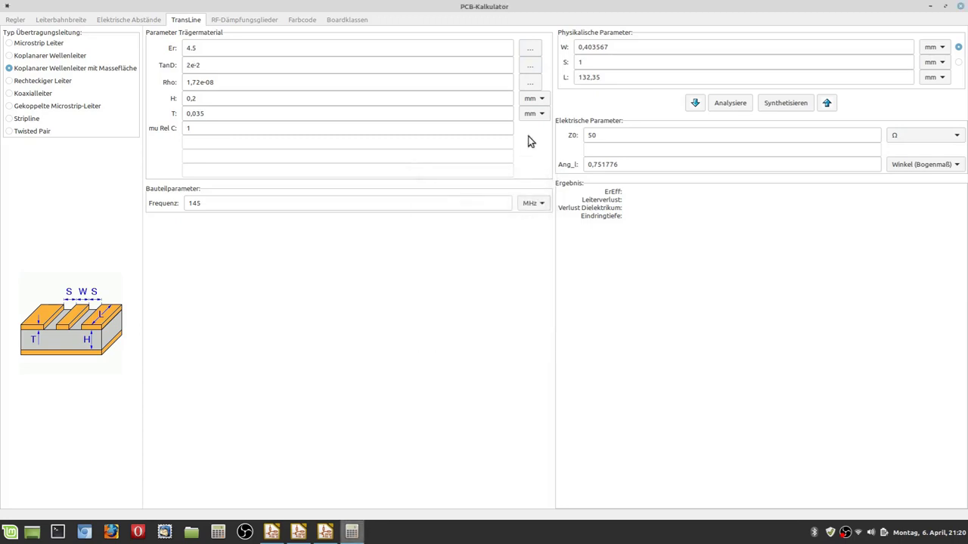
left_click(530, 83)
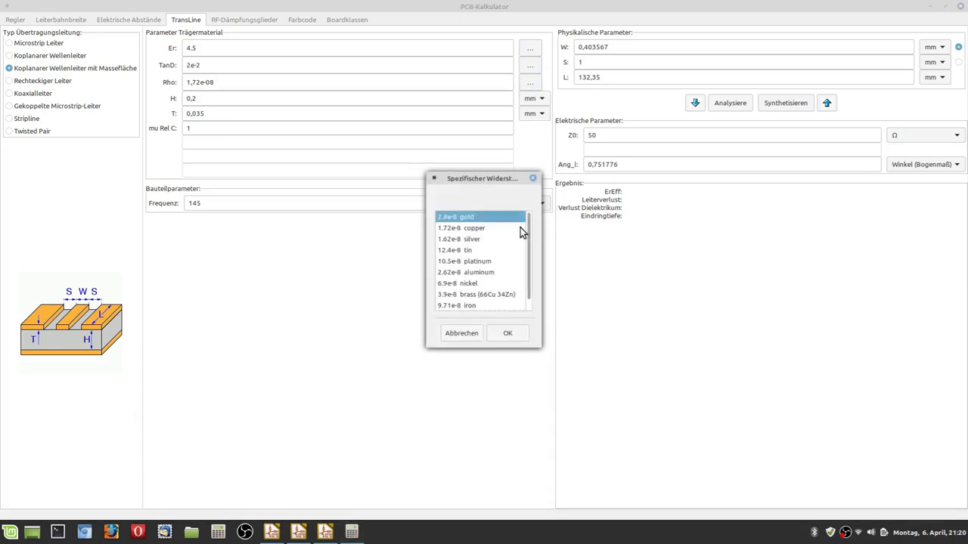
left_click(507, 228)
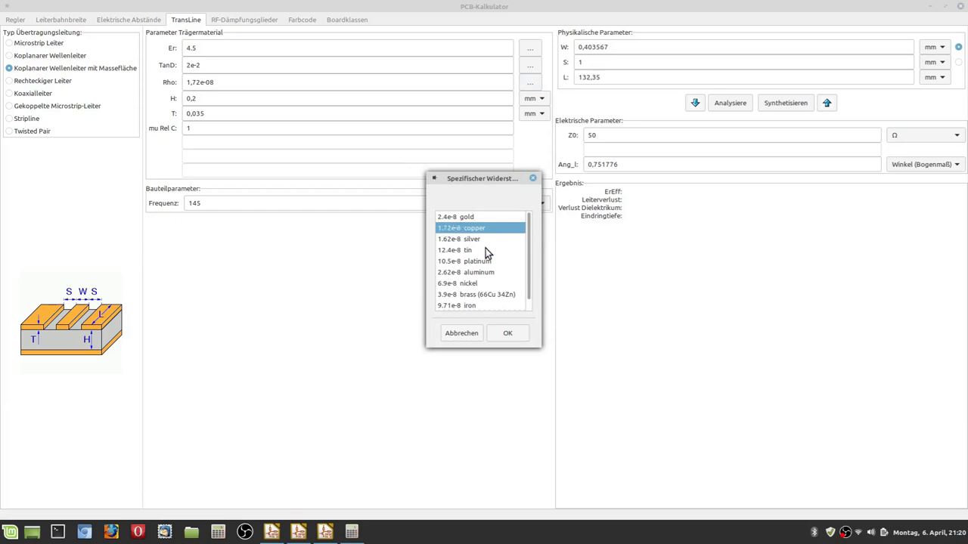
left_click(502, 337)
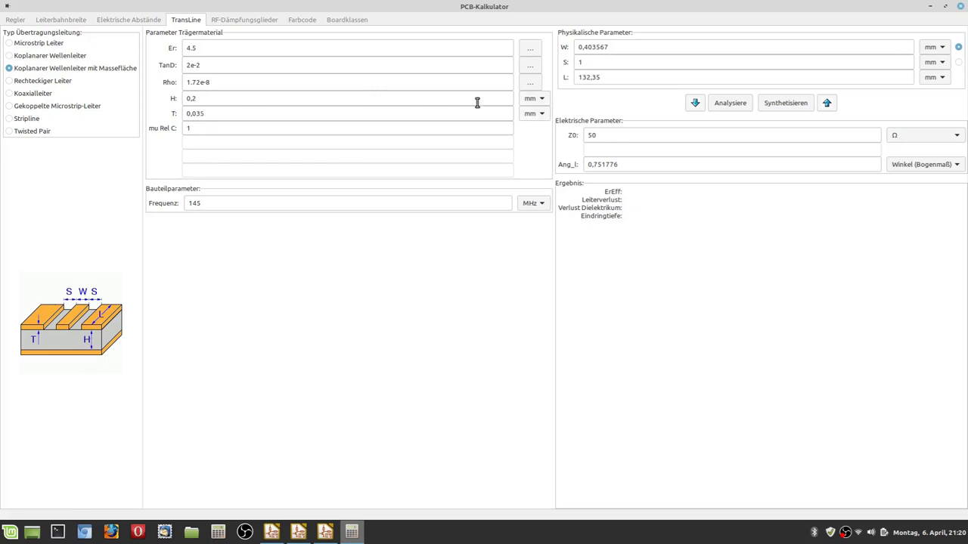
- Set the substrate height H to 1,6 mm and check the copper thickness and frequency values
left_click_drag(240, 101, 141, 96)
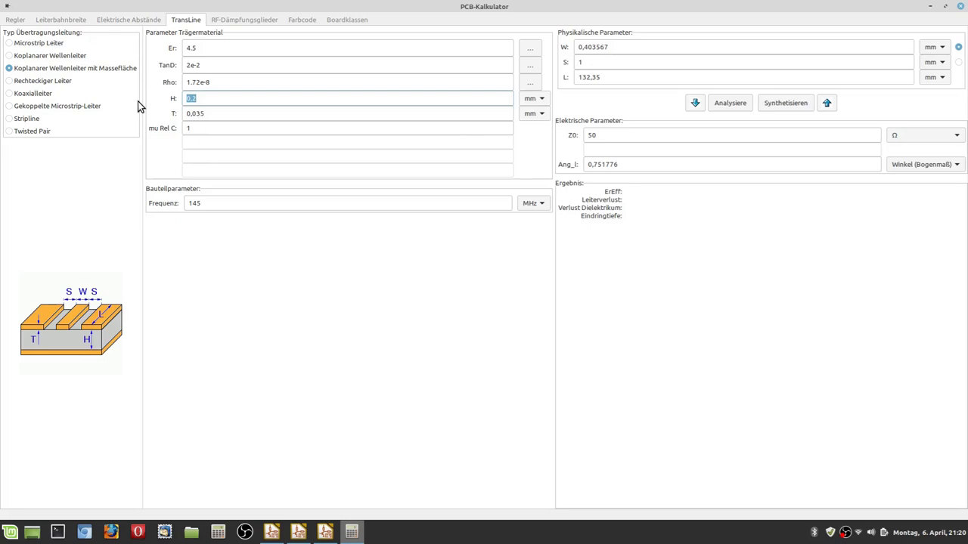
type("1,6")
left_click(226, 115)
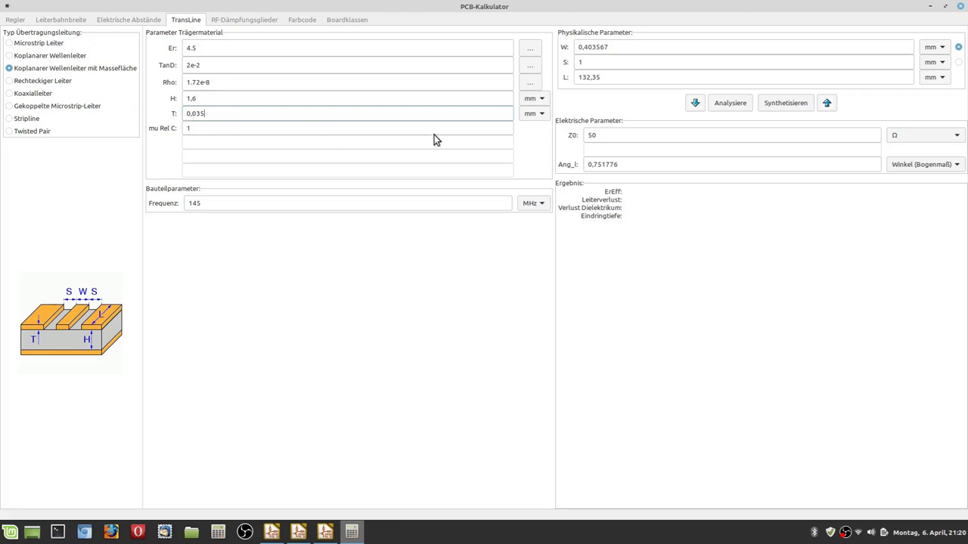
left_click(372, 204)
double_click(183, 203)
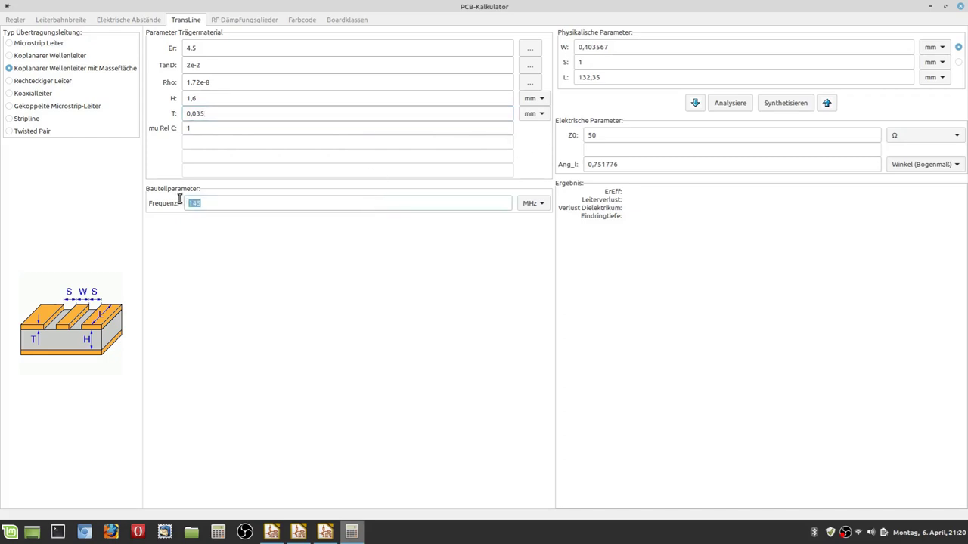
left_click(214, 207)
- Set the gap S to 0,5 mm, synthesize the grounded coplanar waveguide for a Z0 of 50 Ω and select the calculated width W
left_click(829, 103)
left_click_drag(655, 137, 546, 138)
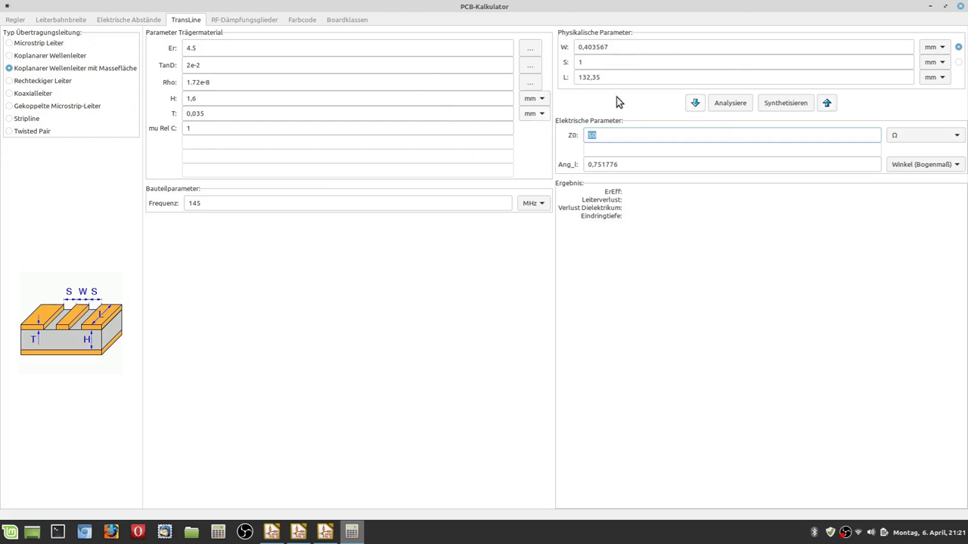
left_click(607, 66)
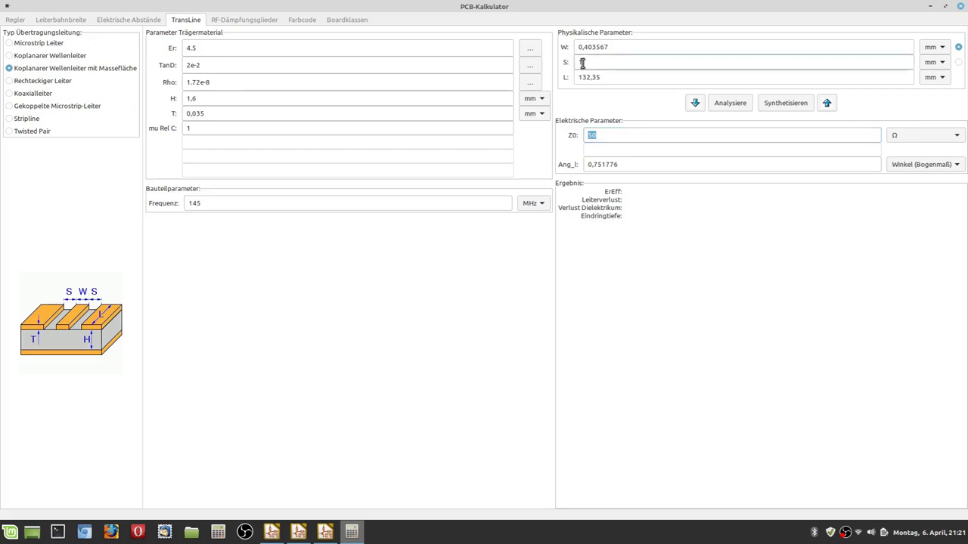
key("BackSpace")
type("0,5")
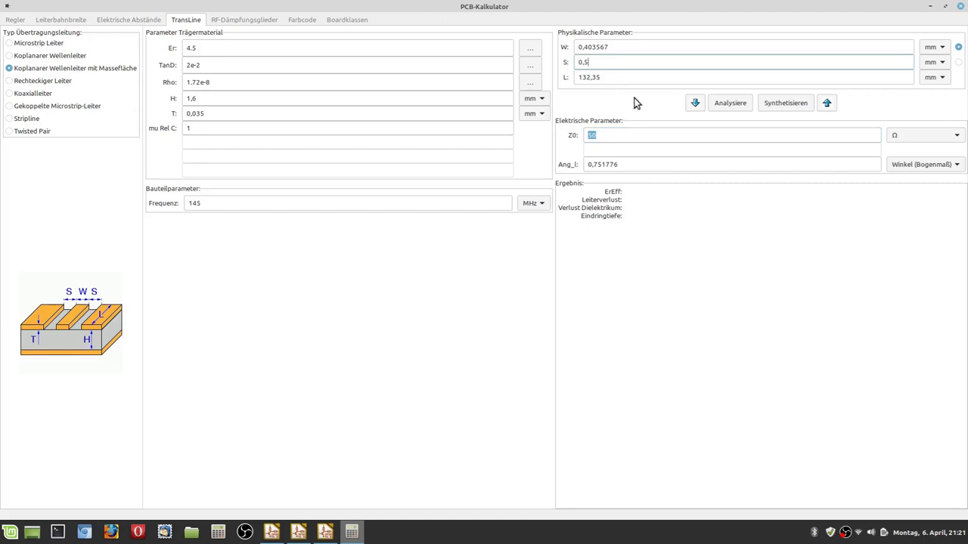
left_click(827, 104)
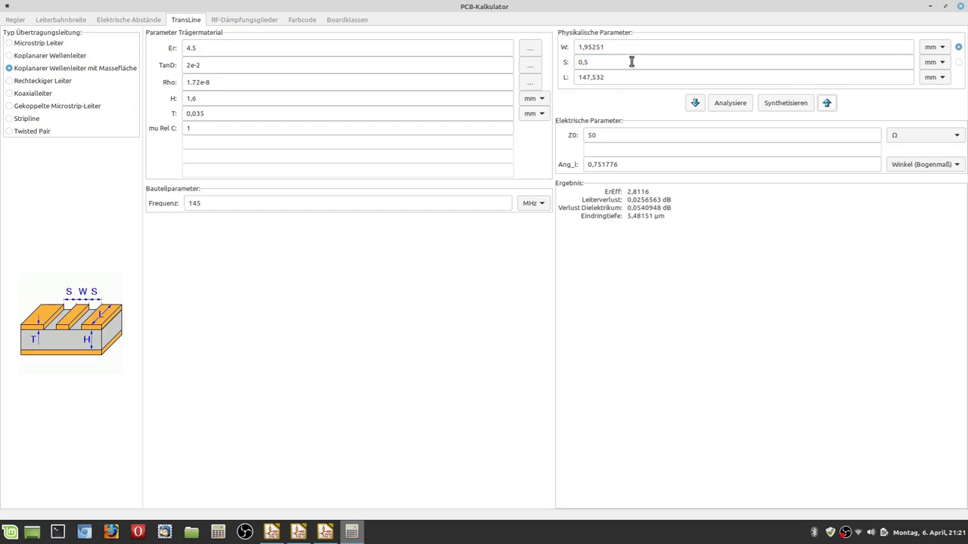
left_click_drag(615, 46, 566, 47)
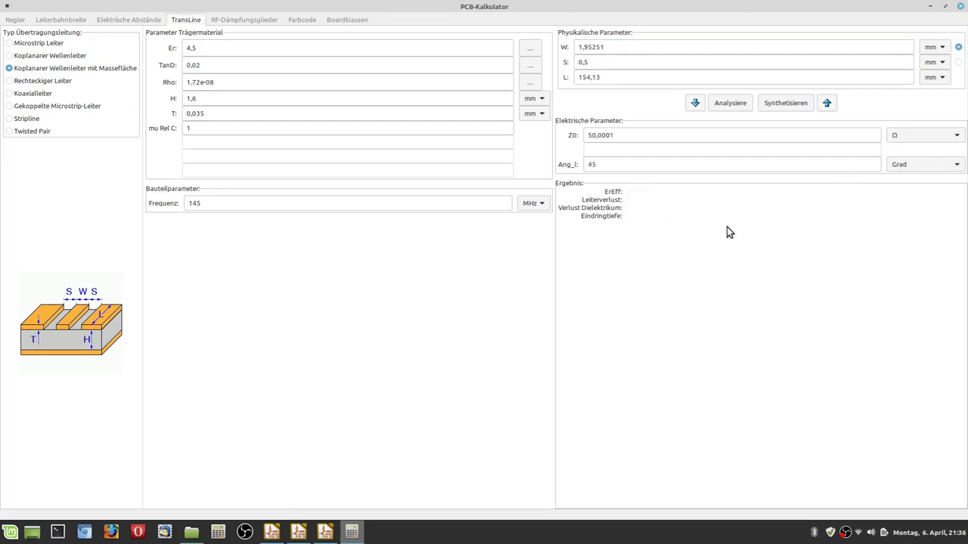
- Close the PCB calculator and open the net class settings of the board in Pcbnew
left_click(961, 7)
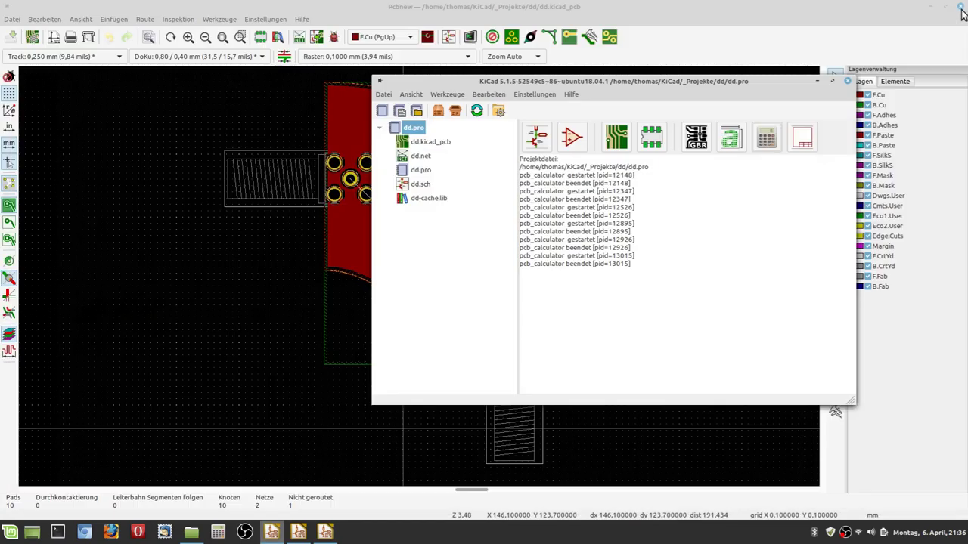
left_click(257, 10)
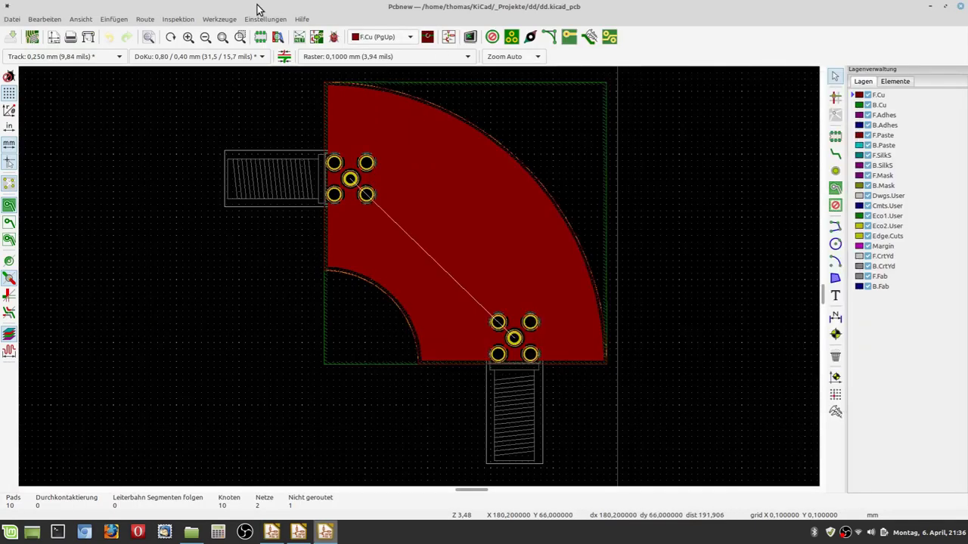
left_click(31, 39)
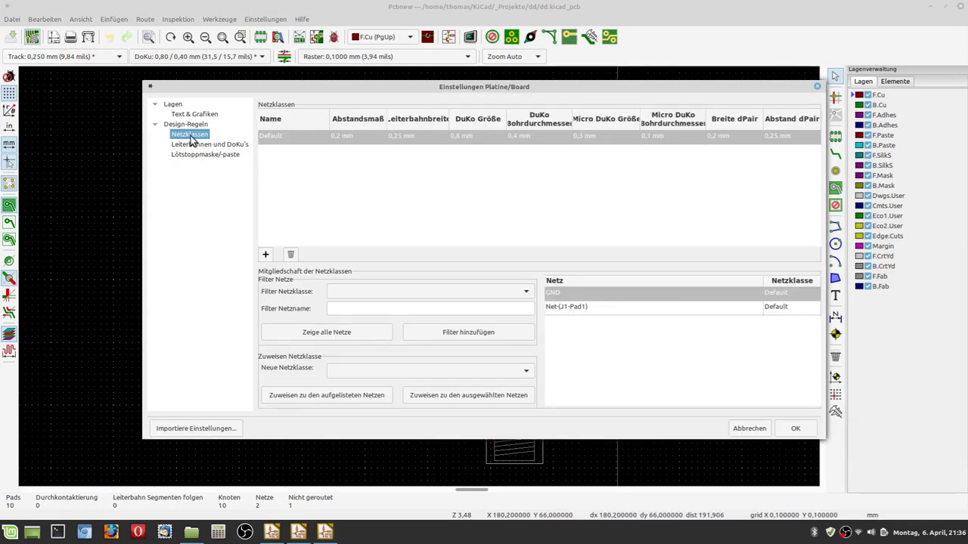
left_click(333, 185)
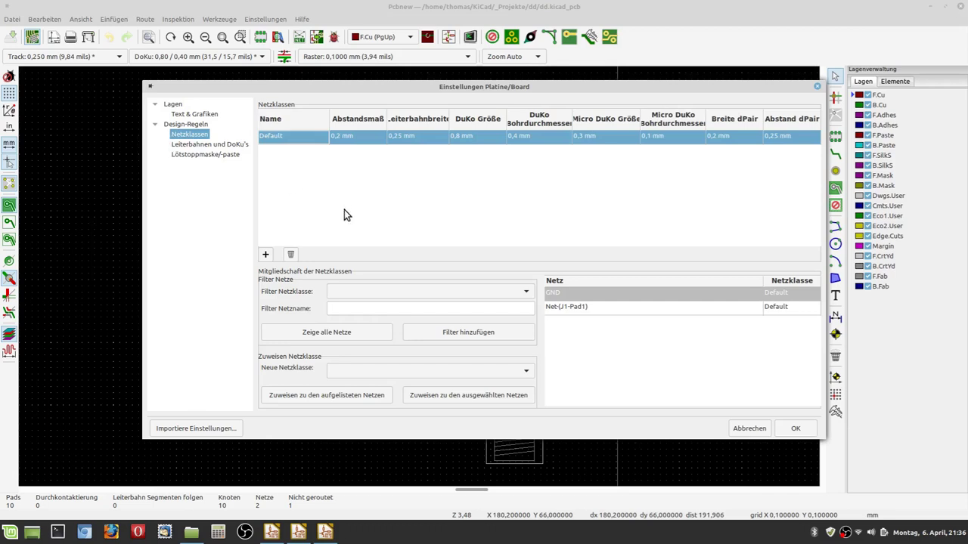
- Add a net class named HF with a clearance of 0,5 mm and a track width of 1,95 mm
left_click(266, 255)
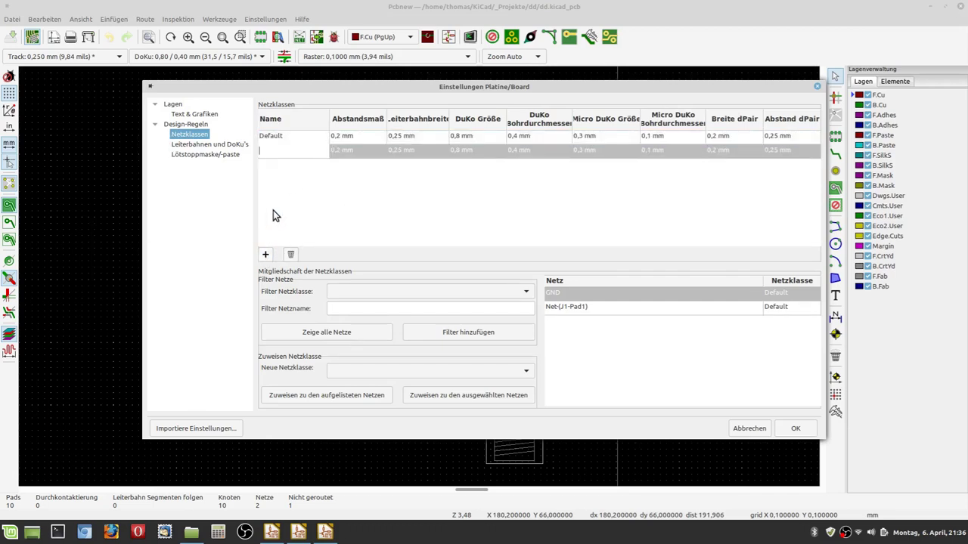
type("HF")
key("Tab")
type("0")
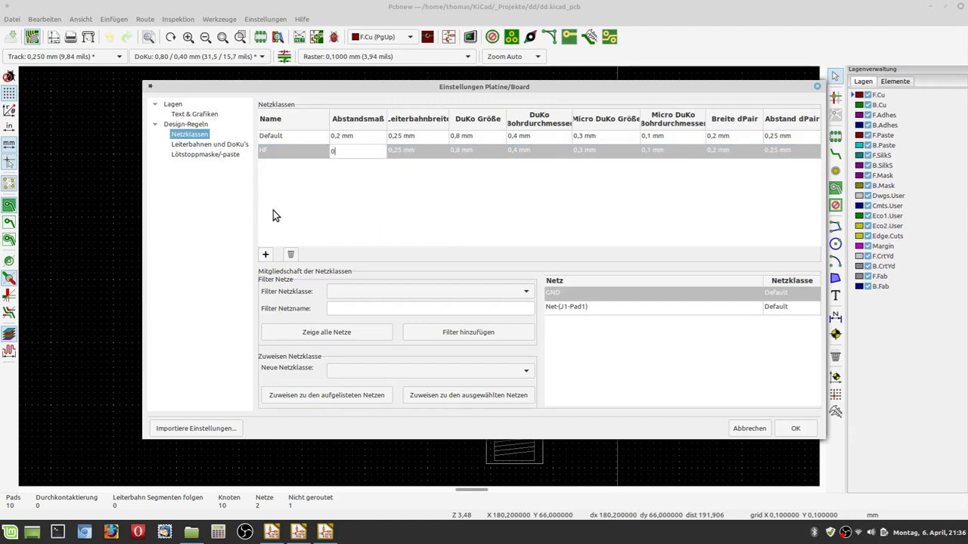
type(",5")
key("Tab")
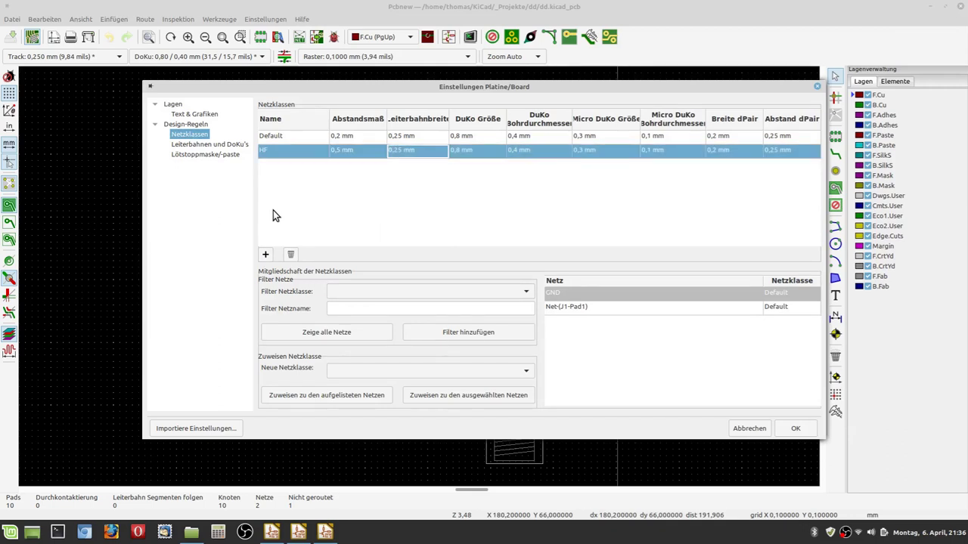
type("1,95")
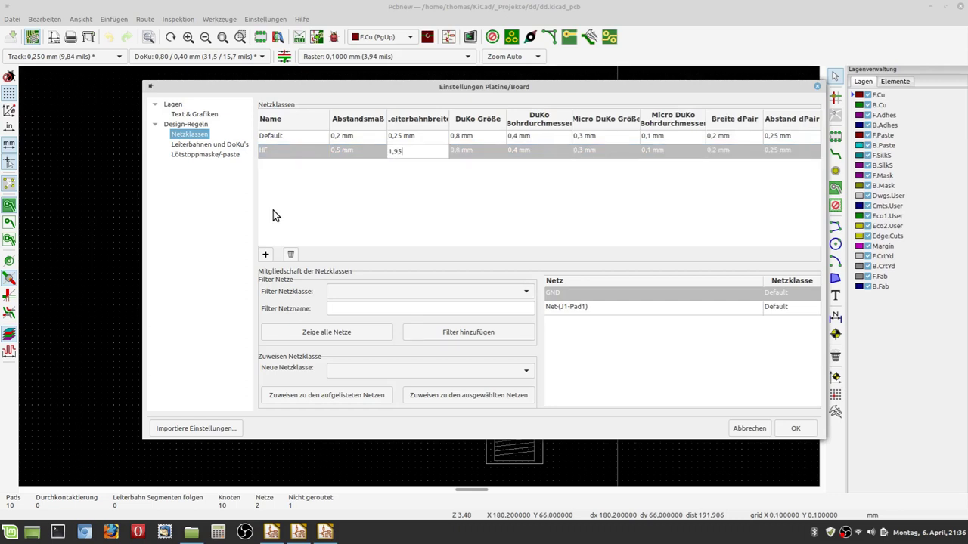
type(" mm")
key("Tab")
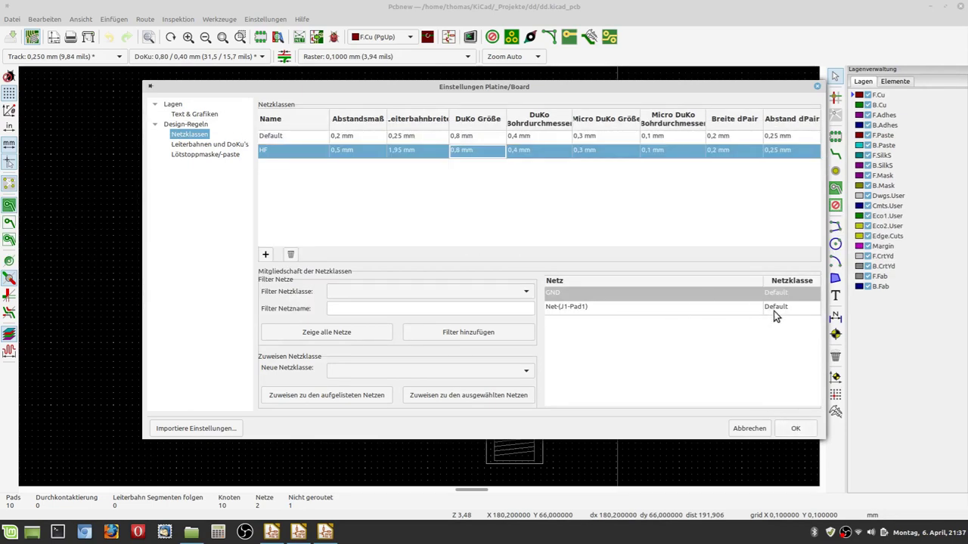
- Assign the net Net-(J1-Pad1) to the net class HF and apply the board settings
left_click(661, 312)
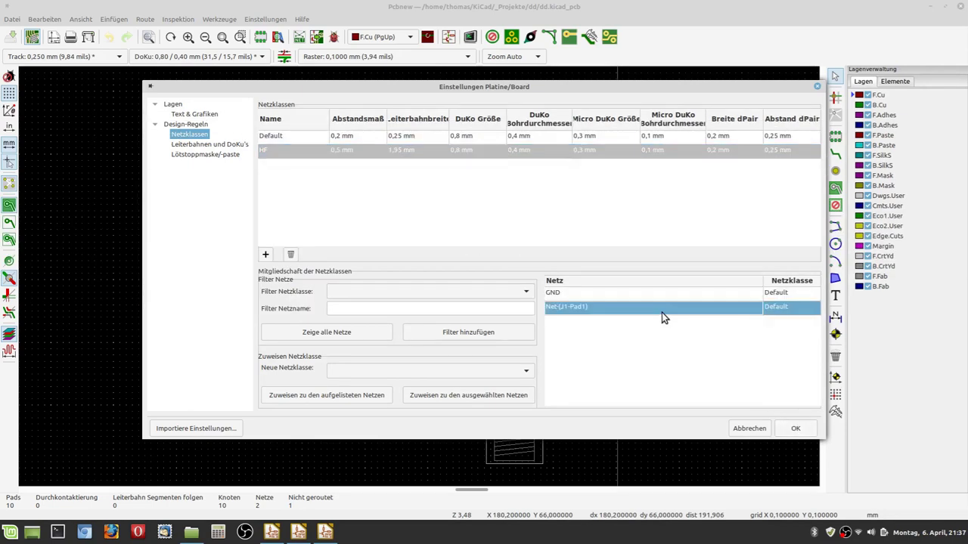
left_click(787, 308)
left_click(810, 308)
left_click(789, 341)
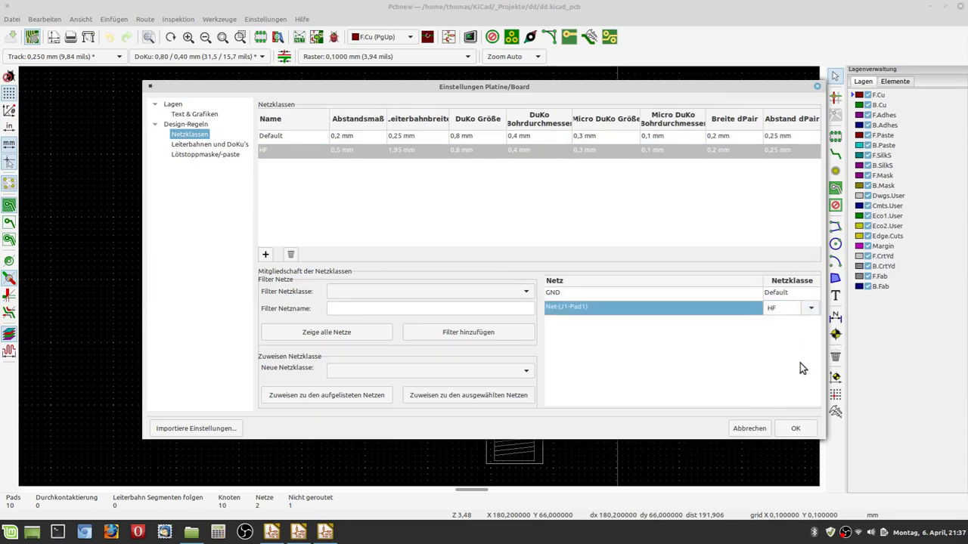
left_click(800, 430)
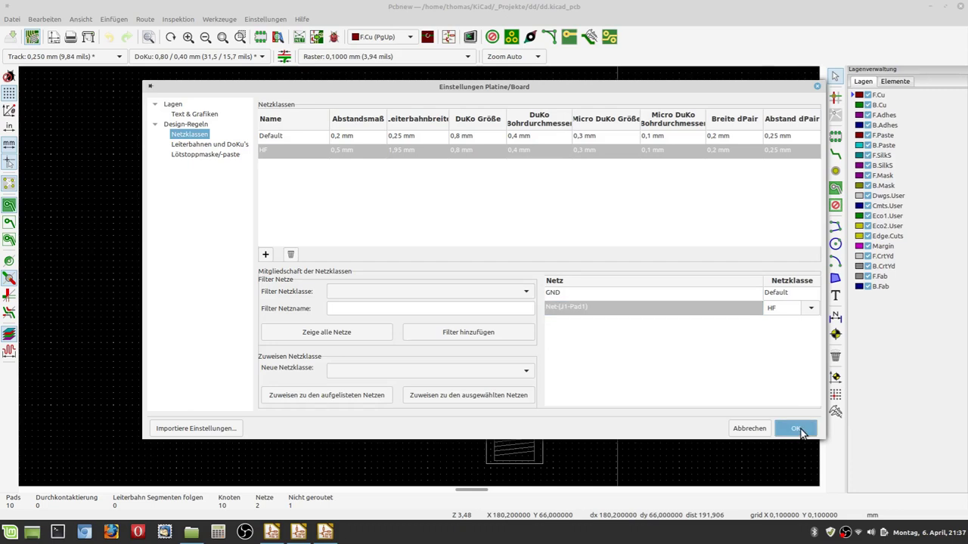
left_click(800, 428)
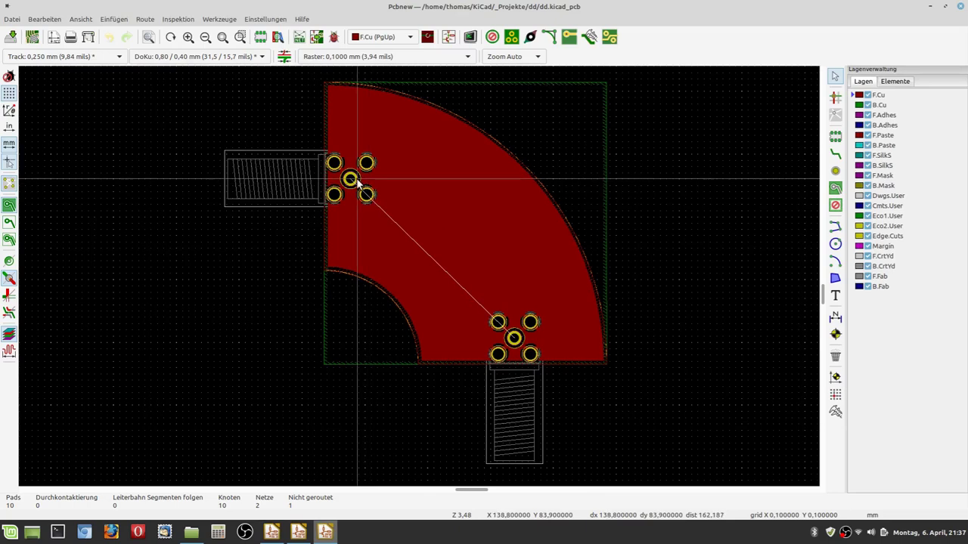
- Try to route a 1,950 mm track from pad 1 of the connector at the board's left edge
scroll(367, 194, "up", 4)
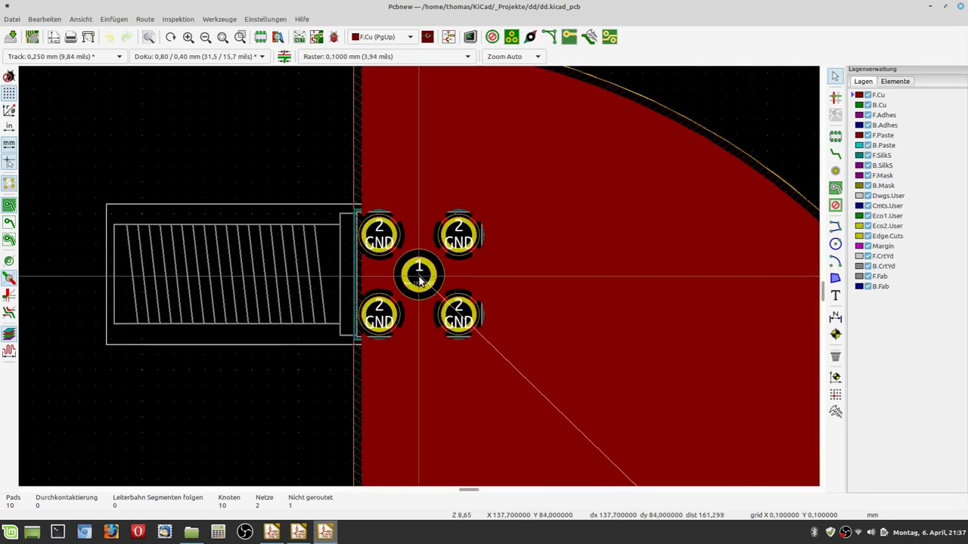
key("x")
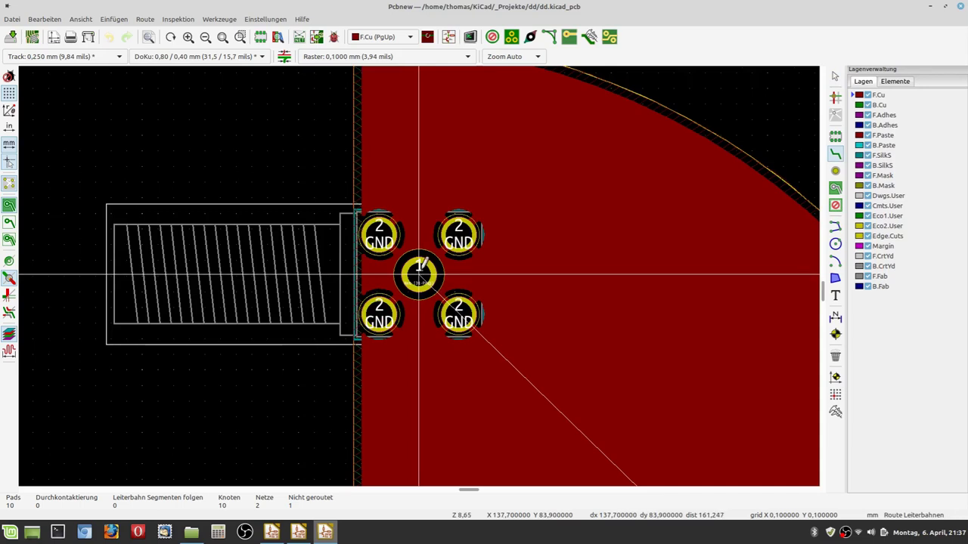
left_click(418, 276)
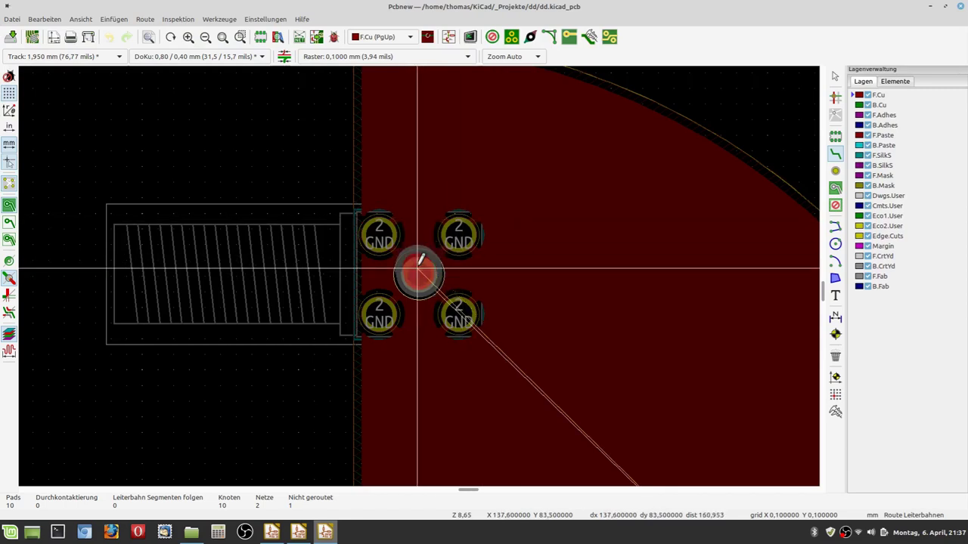
key("Escape")
scroll(417, 268, "down", 1)
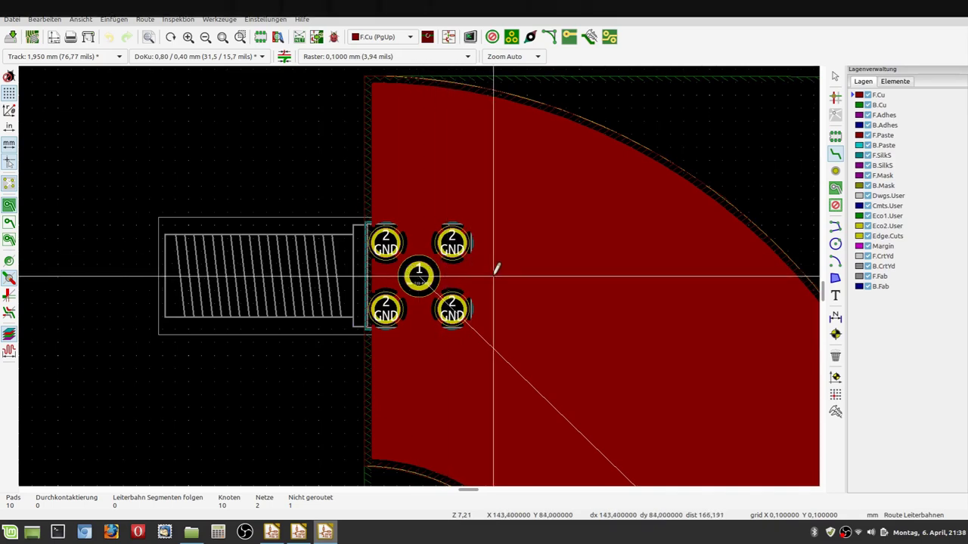
- Analyze the coplanar line in KiCad's PCB calculator with a width W of 1,8 mm, then return to the board
left_click(272, 532)
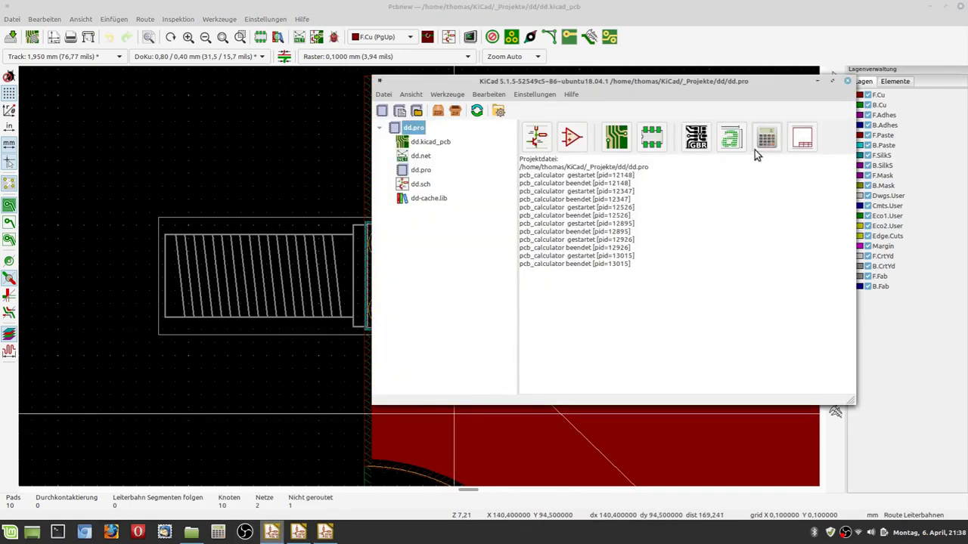
left_click(766, 138)
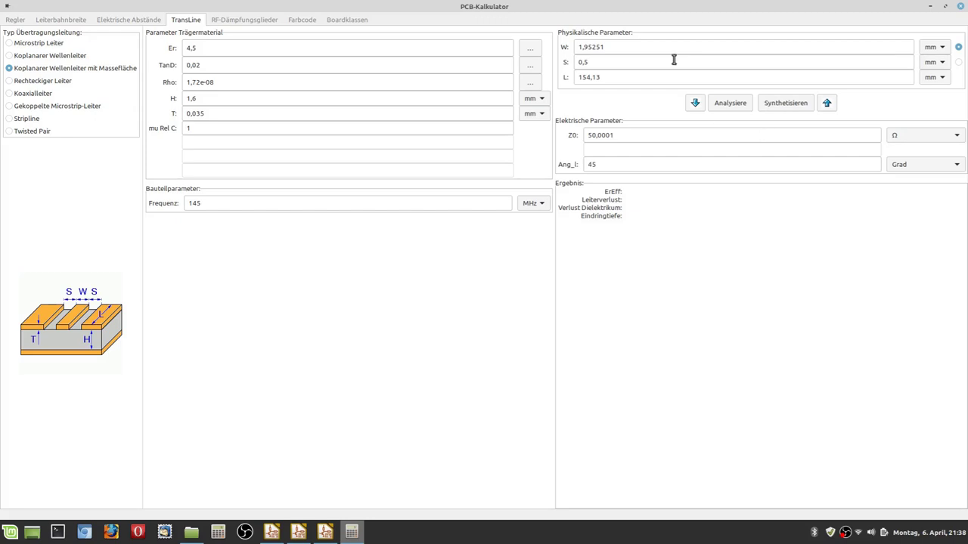
key("BackSpace")
key("BackSpace")
key("BackSpace")
key("BackSpace")
key("BackSpace")
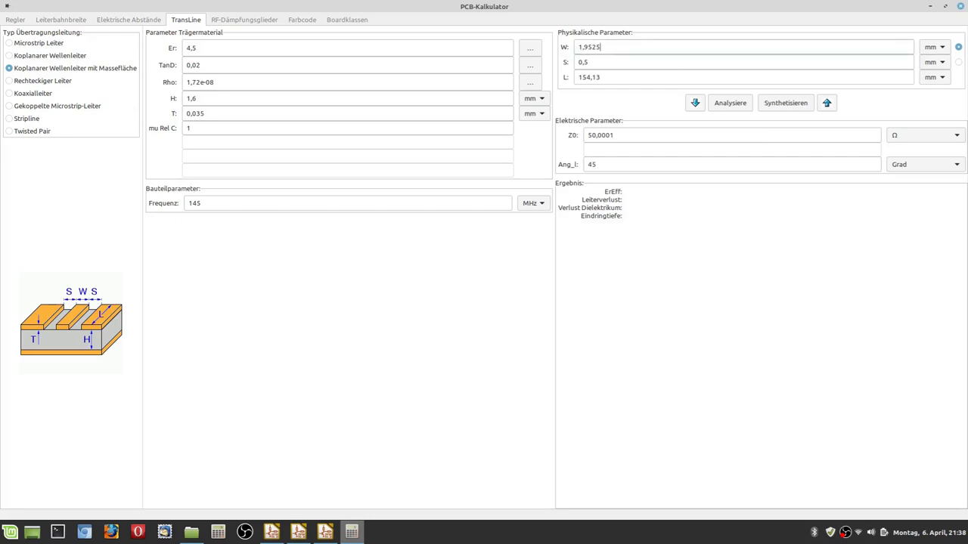
type("8")
left_click(693, 105)
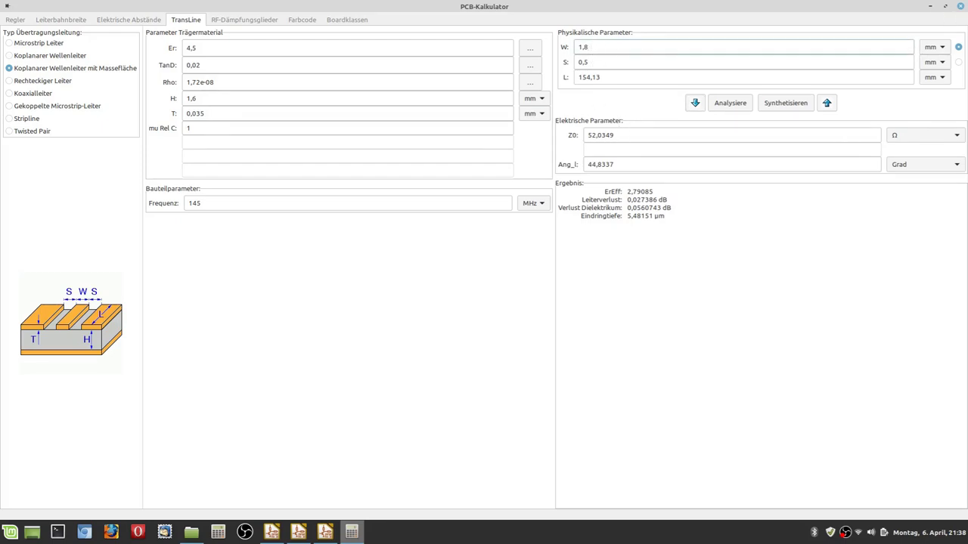
left_click(960, 6)
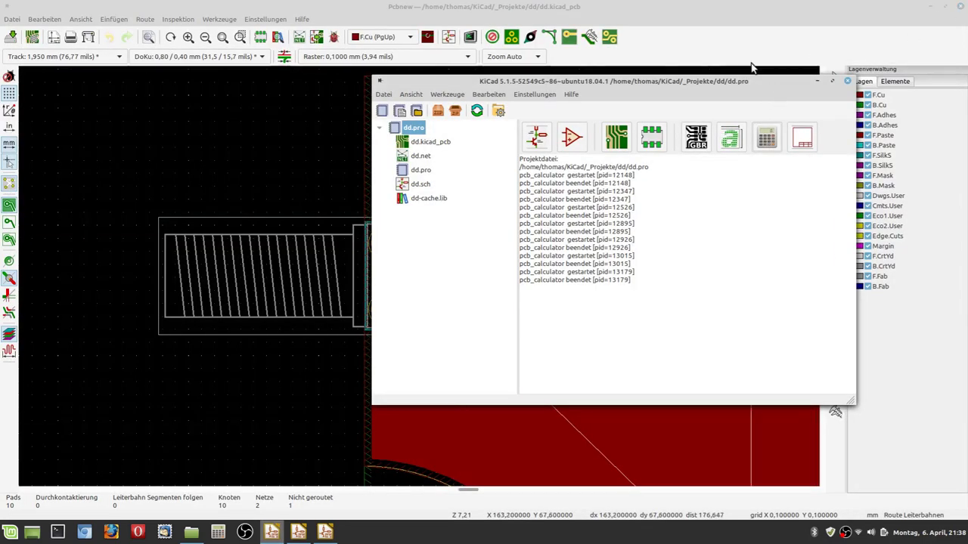
left_click(743, 20)
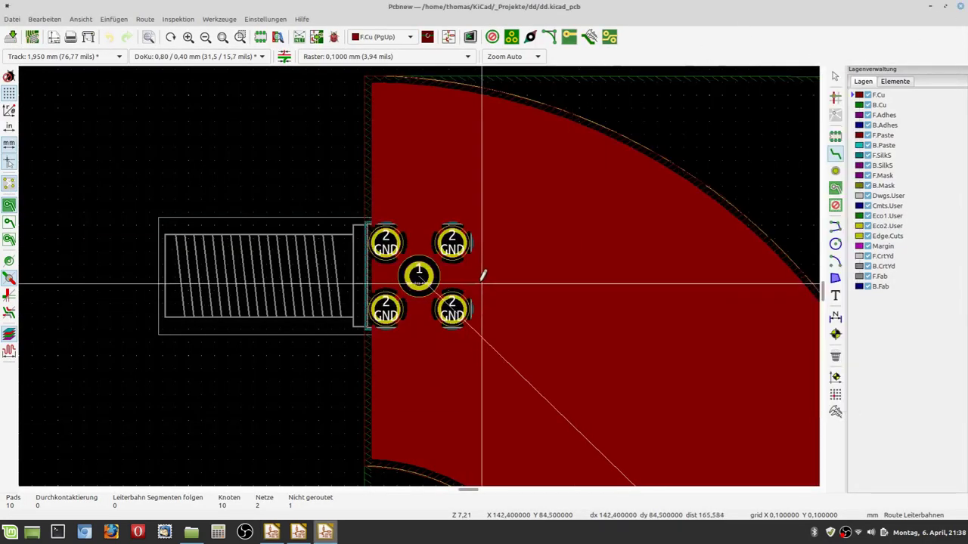
- Add a predefined track width of 1,8 mm in the board settings and apply it
scroll(476, 310, "down", 1)
scroll(467, 350, "down", 2)
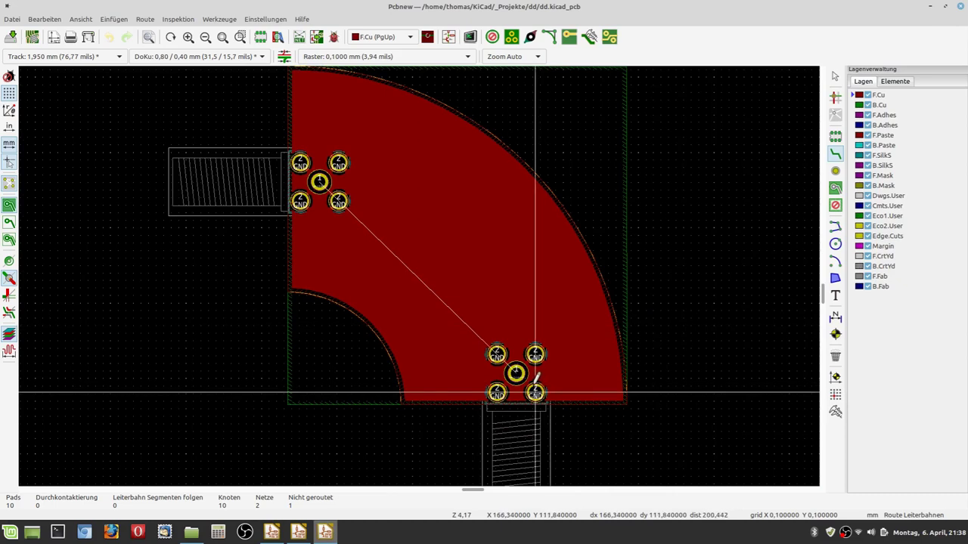
scroll(319, 182, "up", 4)
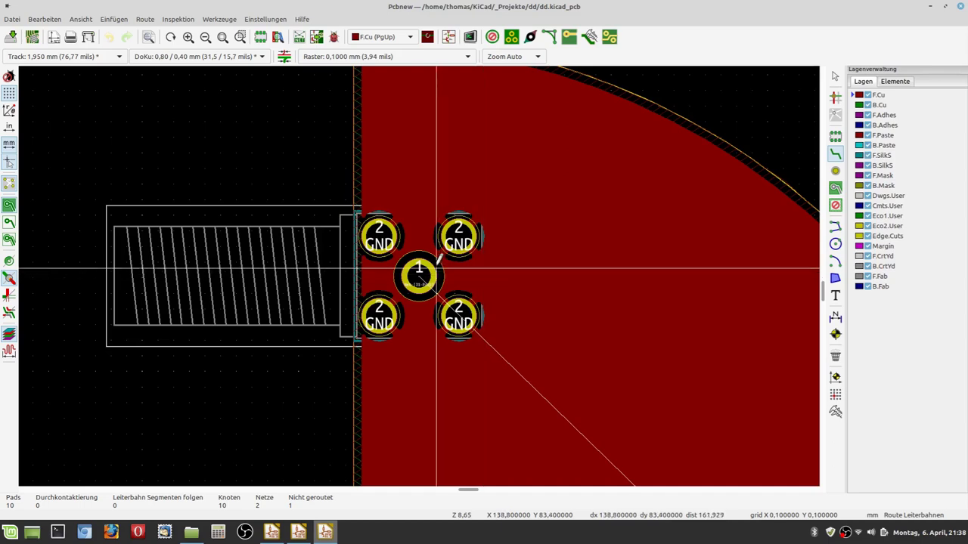
left_click(31, 37)
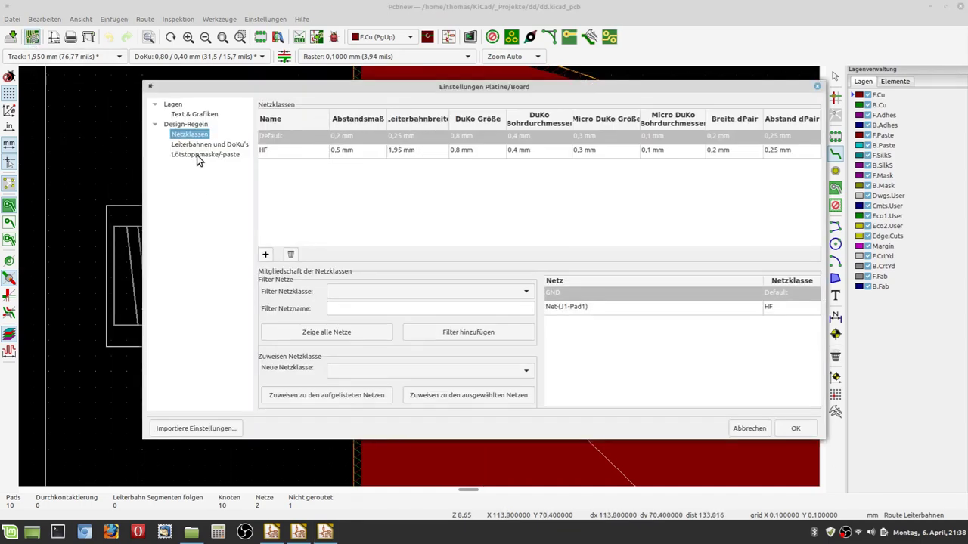
left_click(199, 145)
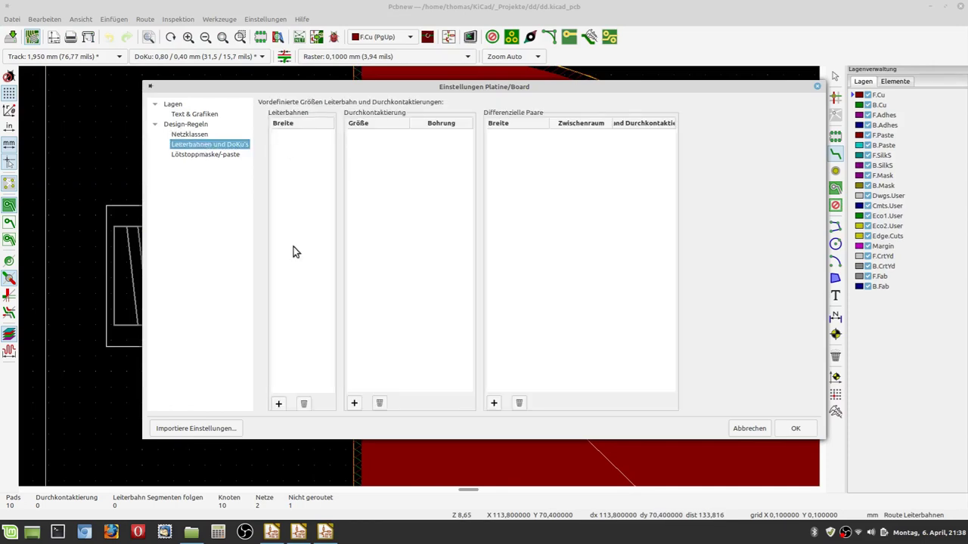
left_click(279, 404)
type("1")
left_click(794, 429)
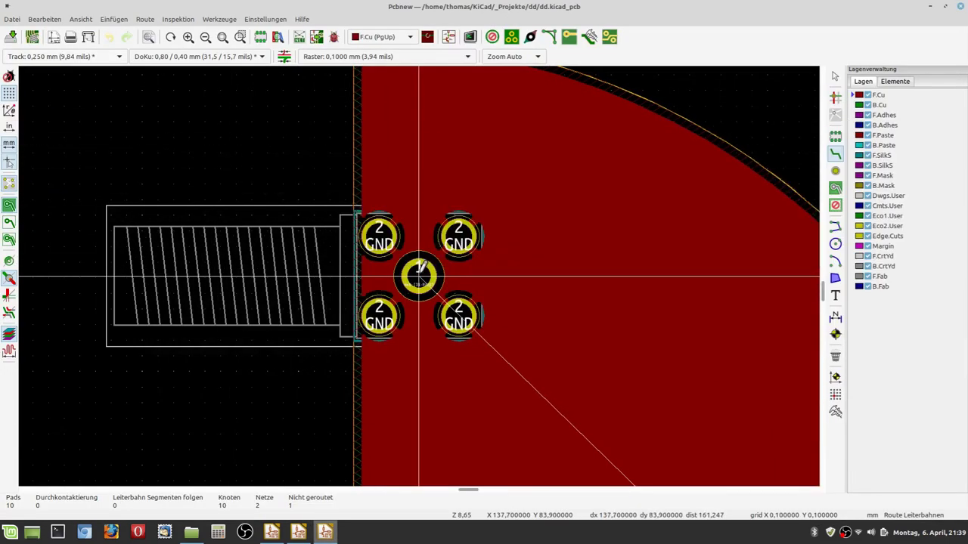
- Switch the active track width from the net class value to the predefined 1,800 mm
left_click(420, 276)
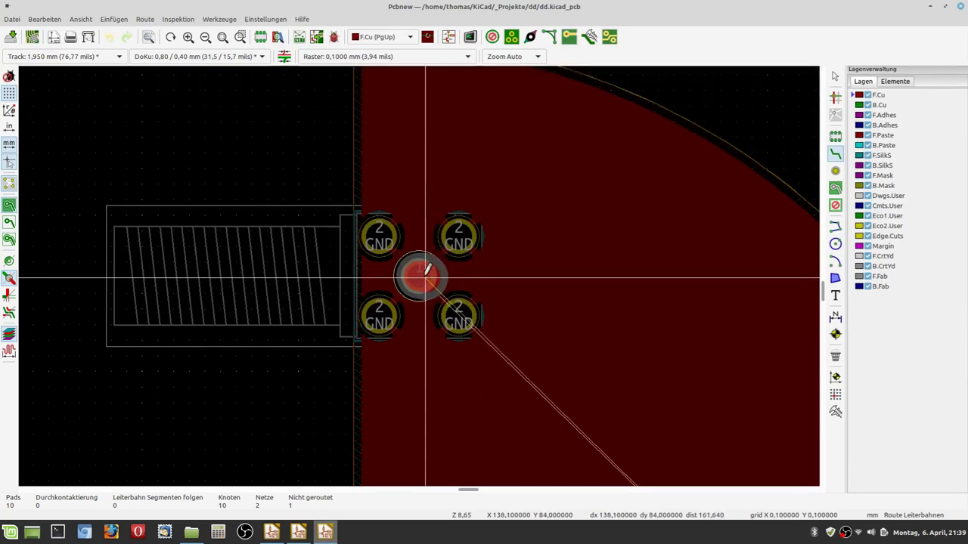
key("Escape")
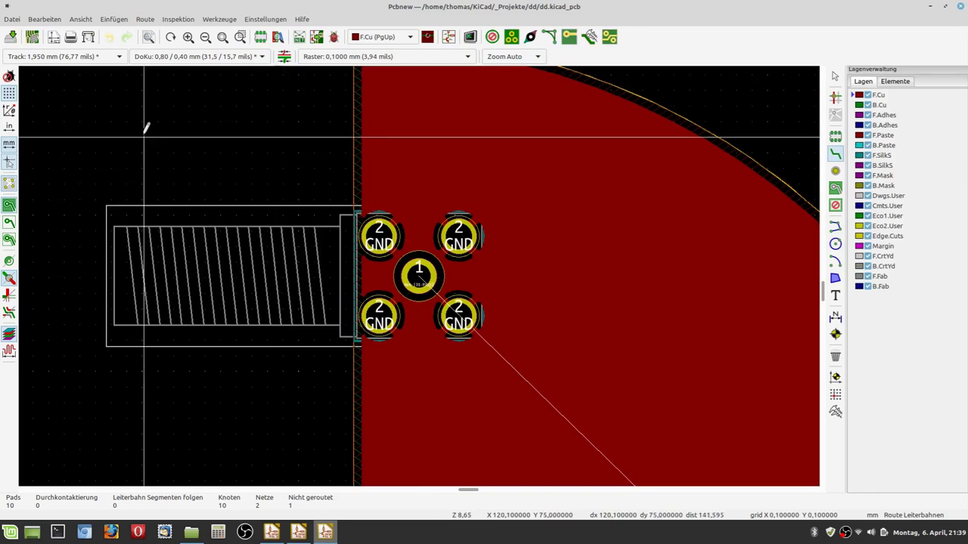
left_click(30, 58)
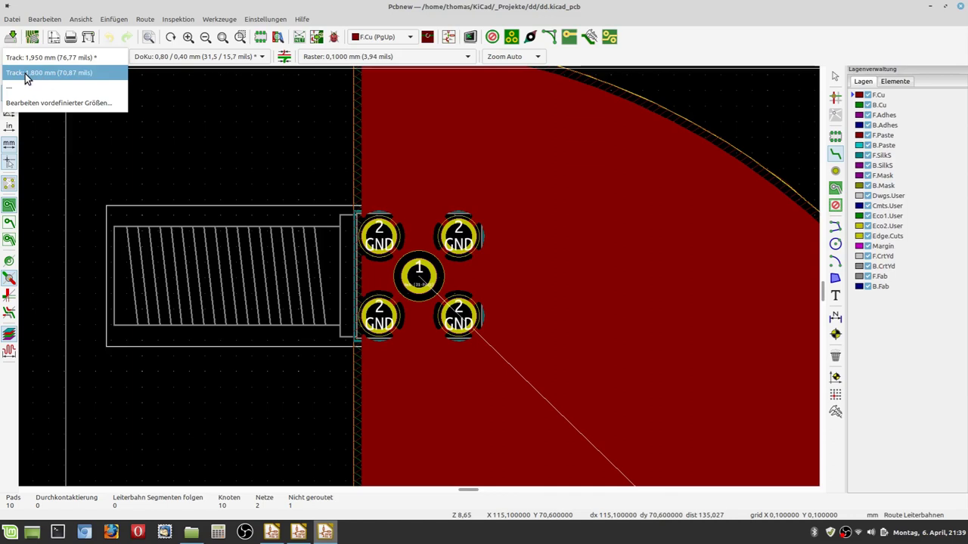
left_click(26, 74)
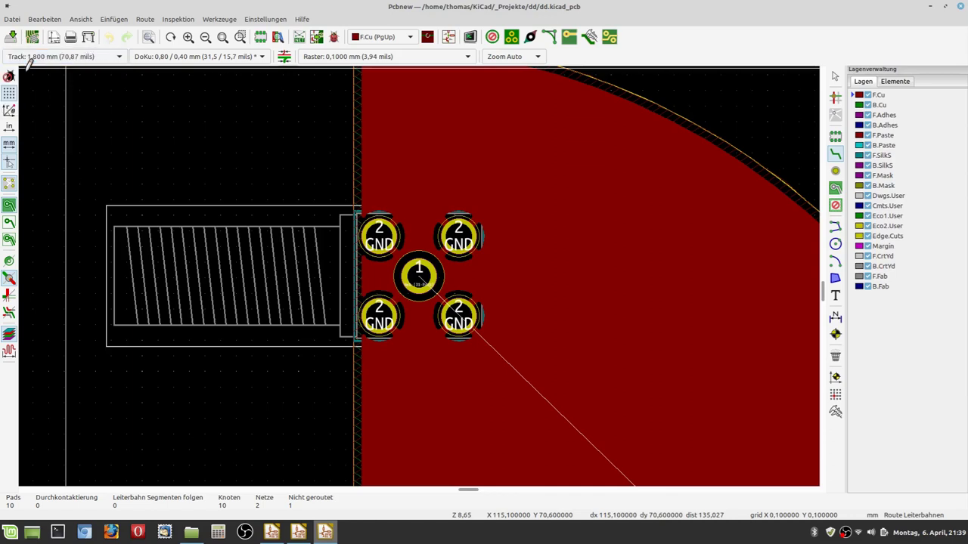
- Route a straight 1,800 mm wide track about 4.2 mm long from J2's pad 1 between the ground pads to the connector's inner edge
left_click(419, 276)
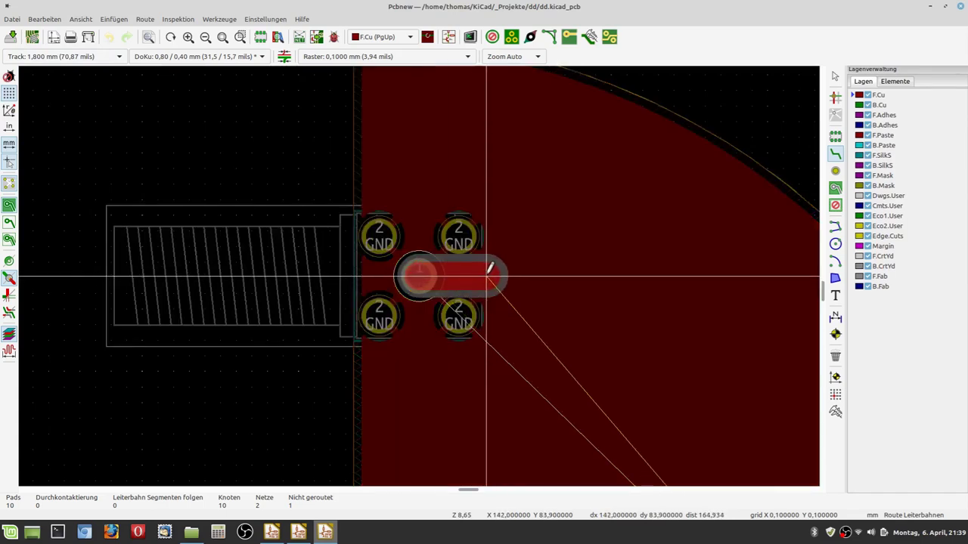
scroll(486, 277, "up", 3)
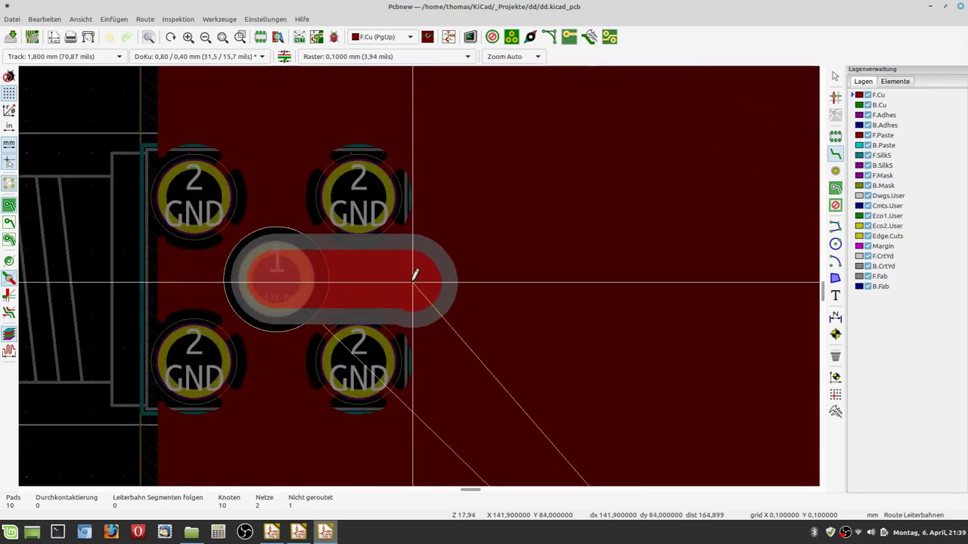
scroll(414, 274, "up", 3)
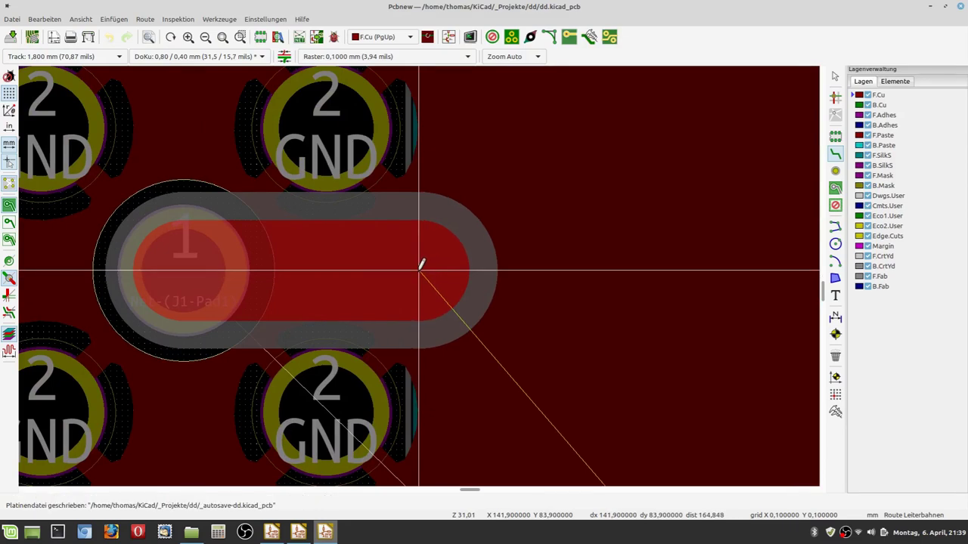
key("Escape")
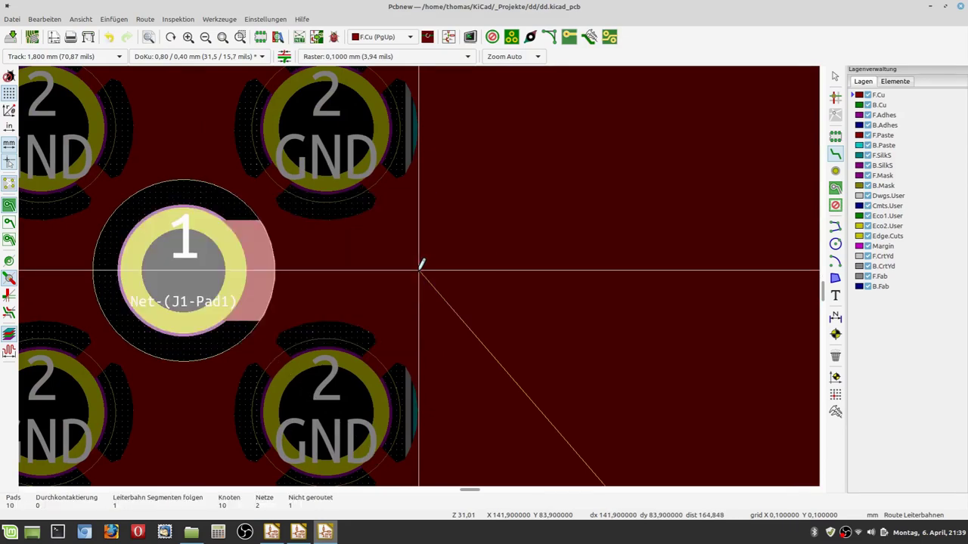
left_click(422, 265)
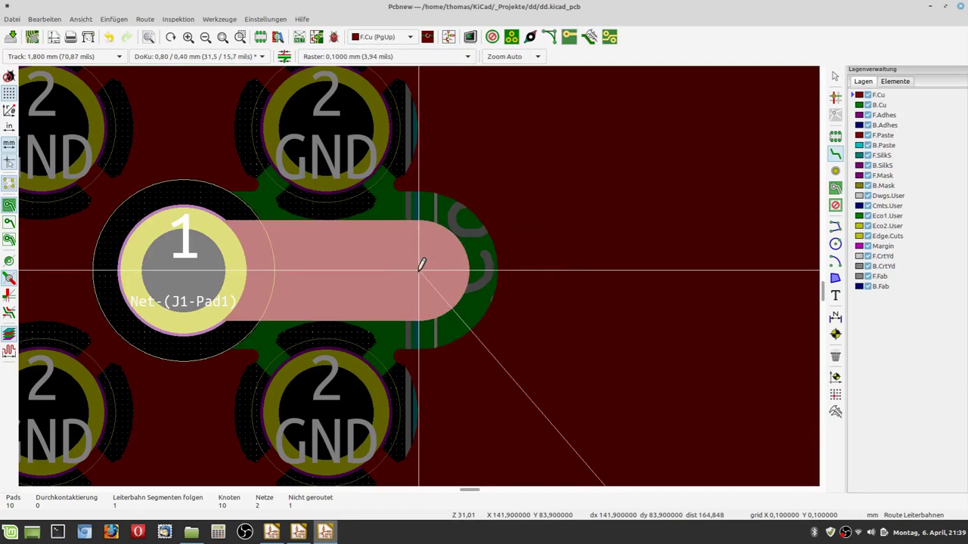
left_click(481, 261)
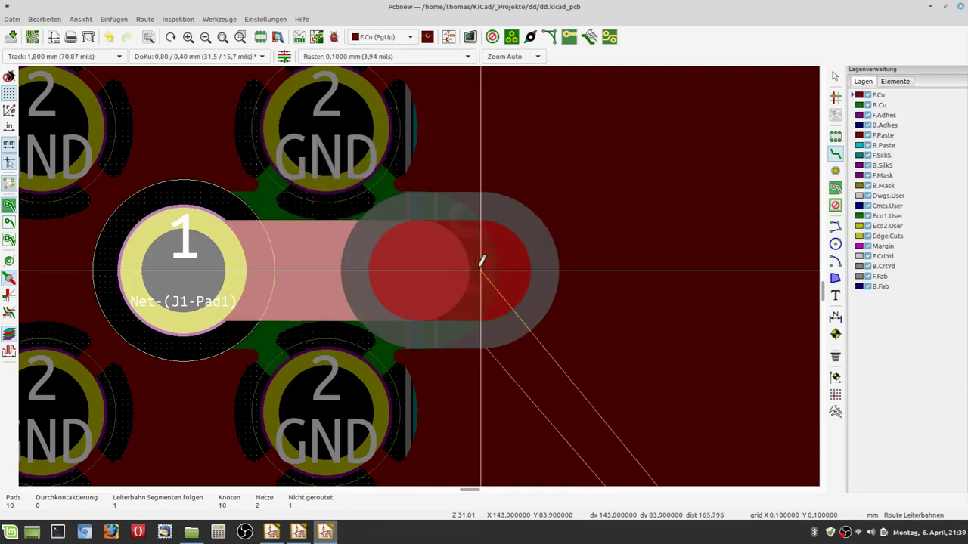
key("Escape")
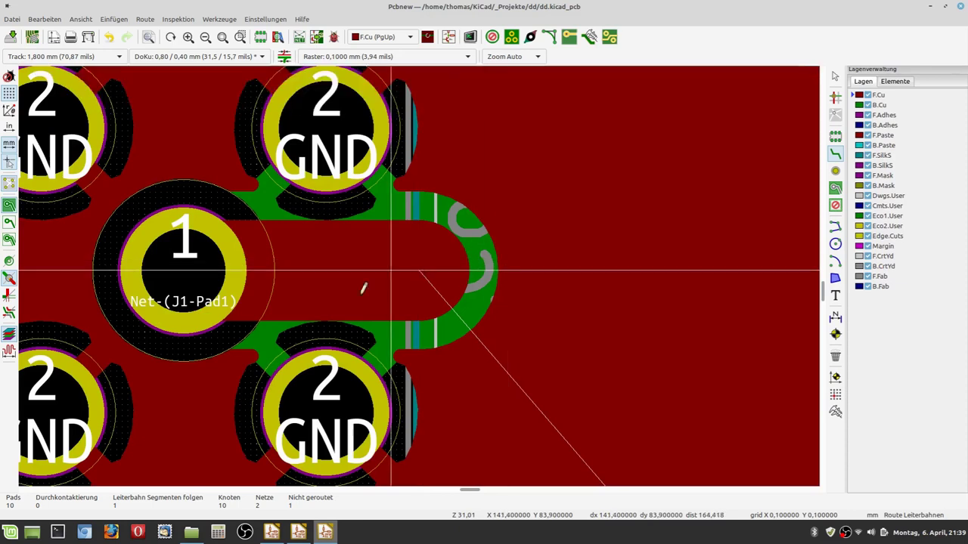
- Hide the filled areas of the copper zones on the board
scroll(422, 270, "down", 1)
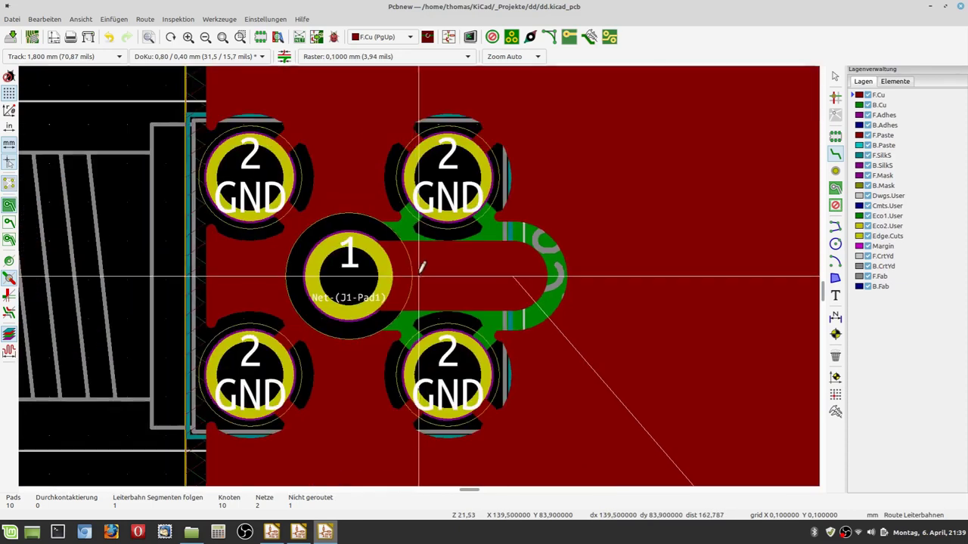
left_click(9, 225)
scroll(522, 321, "down", 2)
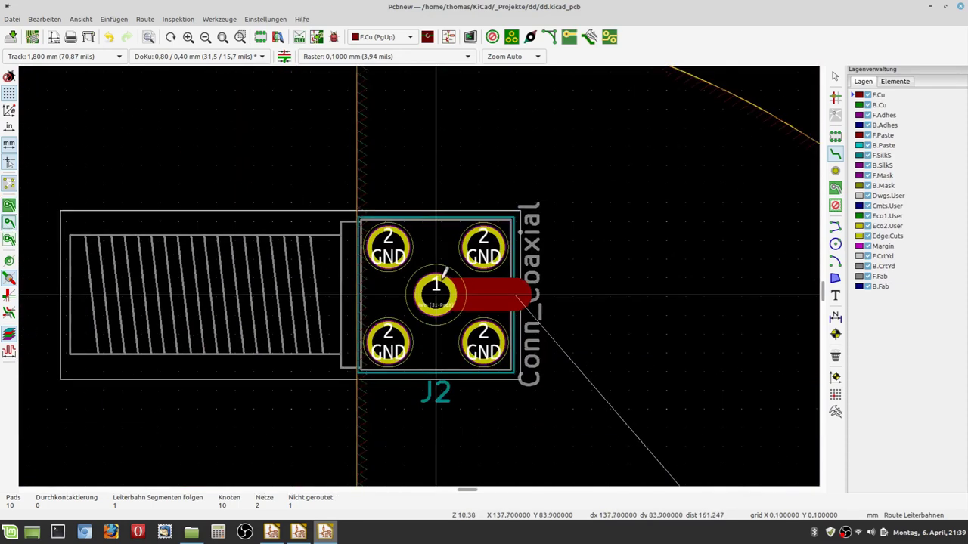
- Route a straight 1,800 mm wide track about 4.1 mm long from J1's pad 1 between the ground pads to the connector's inner edge
scroll(582, 336, "down", 3)
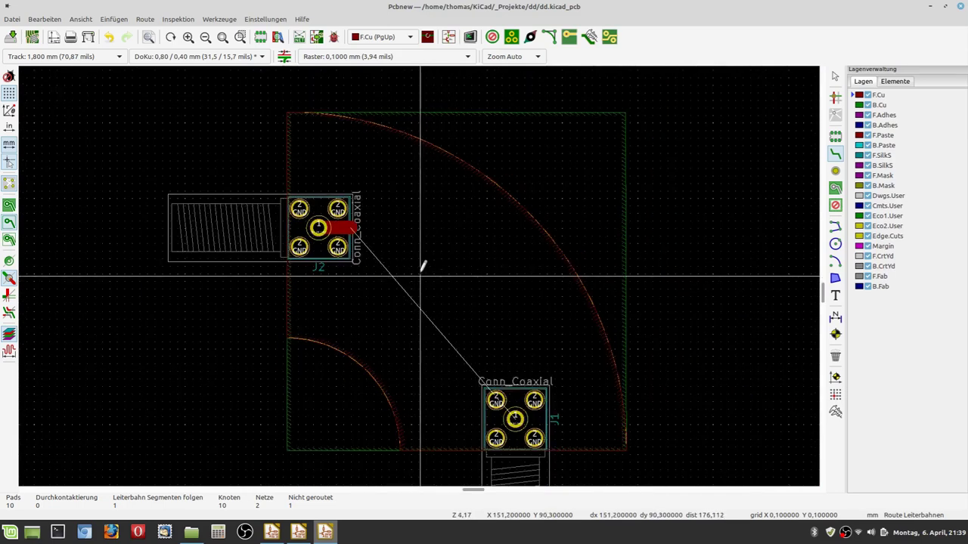
scroll(514, 393, "up", 3)
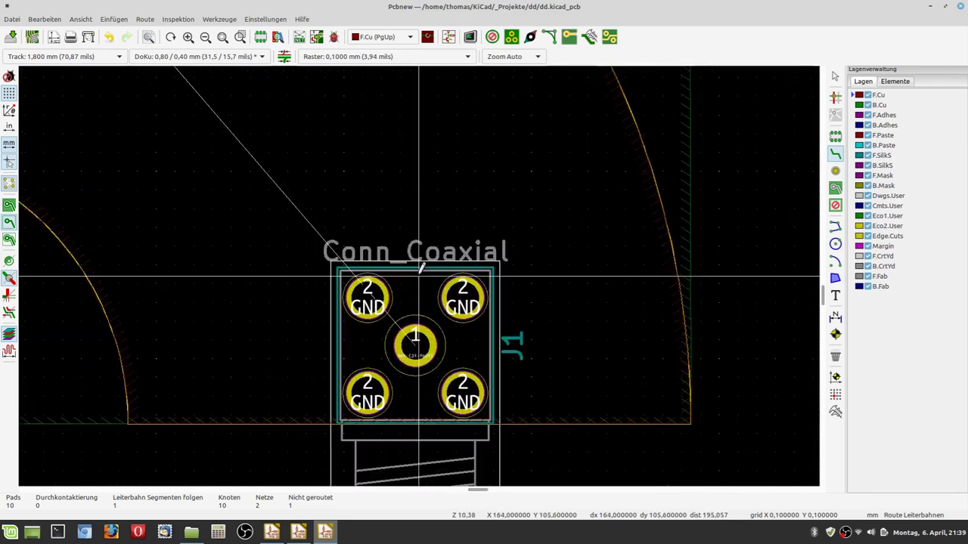
scroll(421, 283, "up", 2)
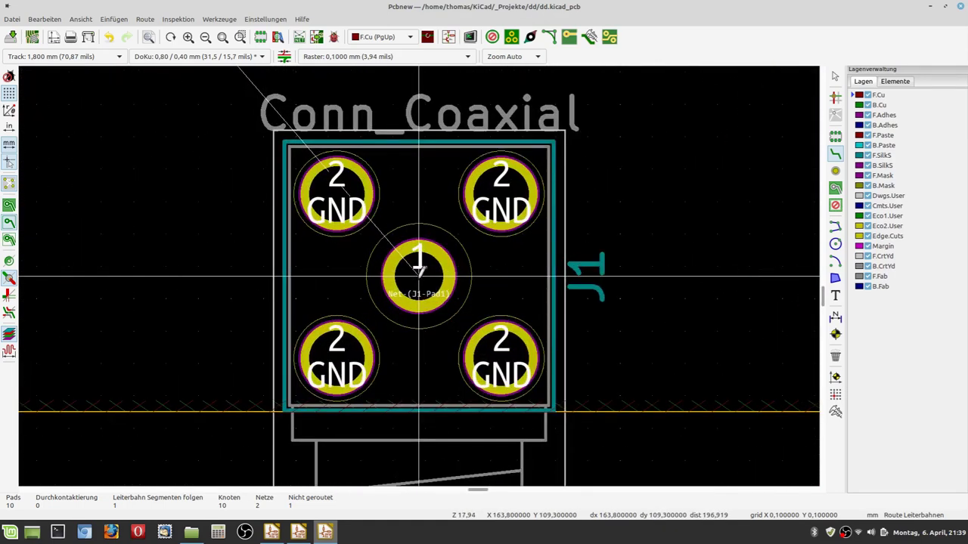
left_click(421, 268)
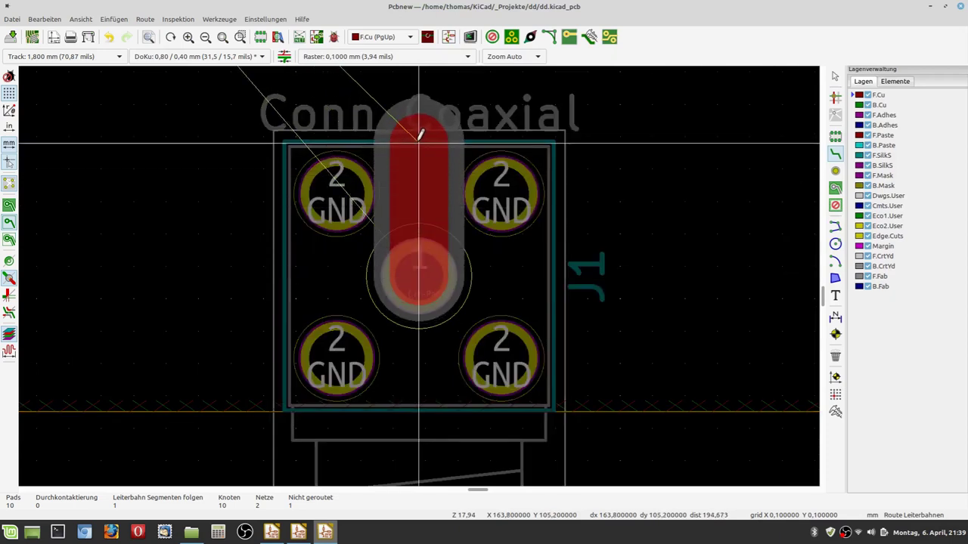
double_click(421, 135)
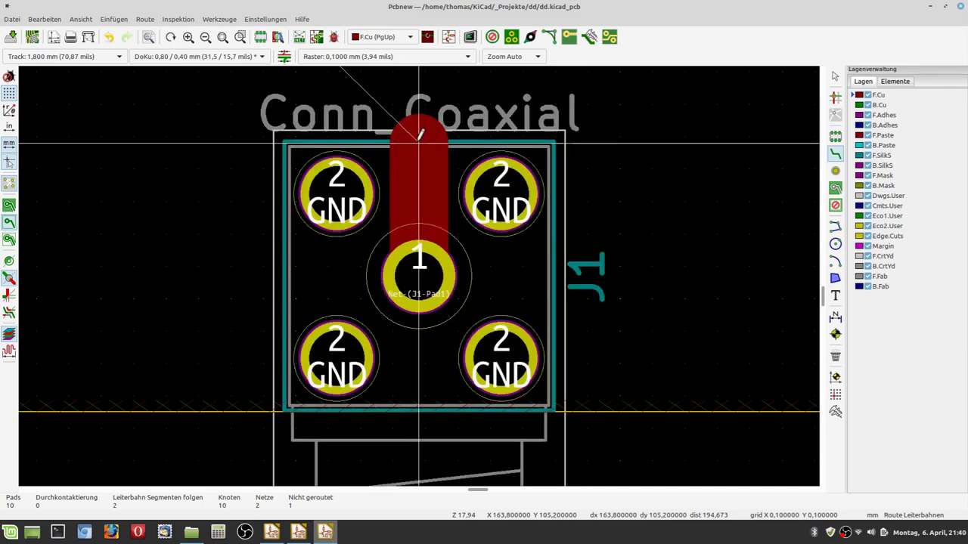
- Switch the active track width to the net class value of 1,950 mm and route a diagonal track joining the J2 and J1 track stubs
scroll(420, 135, "down", 3)
scroll(418, 276, "down", 2)
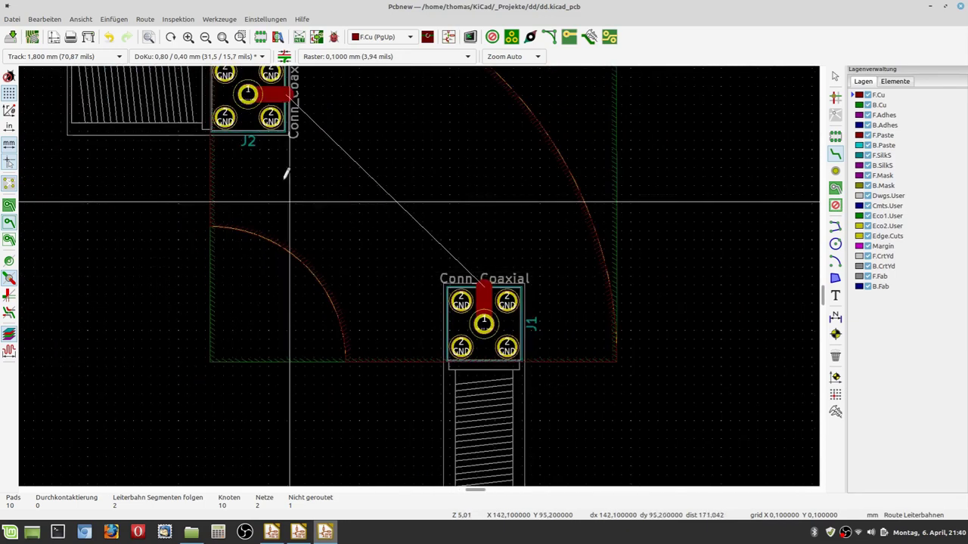
left_click(118, 59)
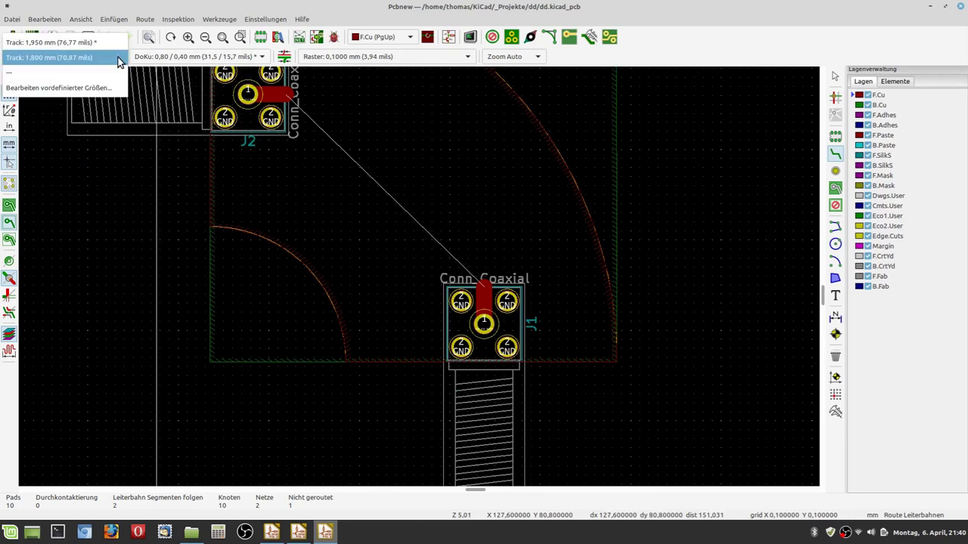
left_click(64, 43)
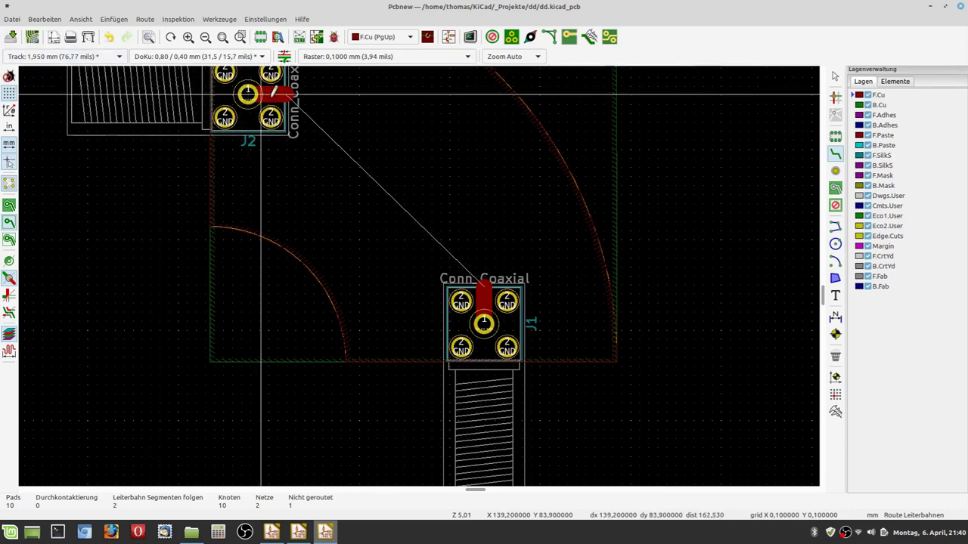
scroll(287, 94, "up", 4)
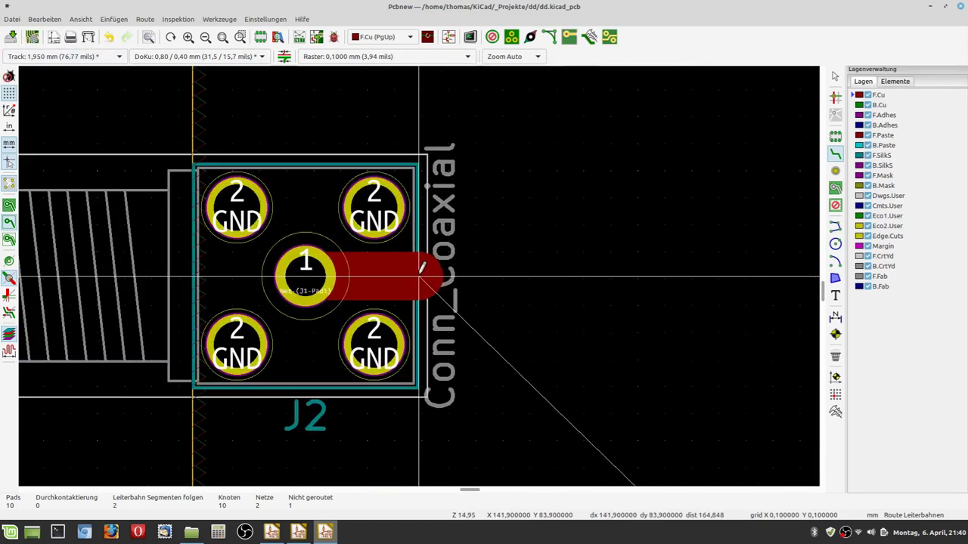
scroll(461, 305, "down", 4)
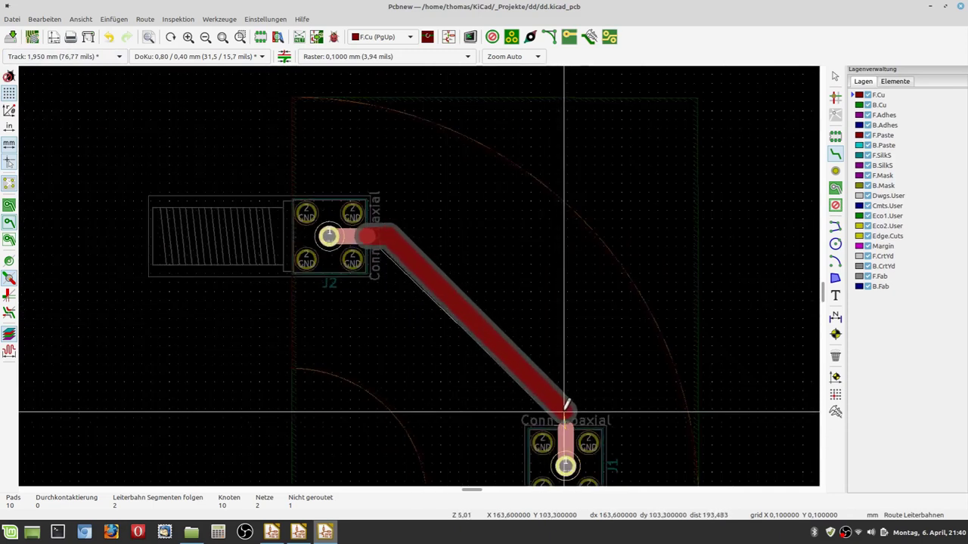
scroll(570, 420, "up", 2)
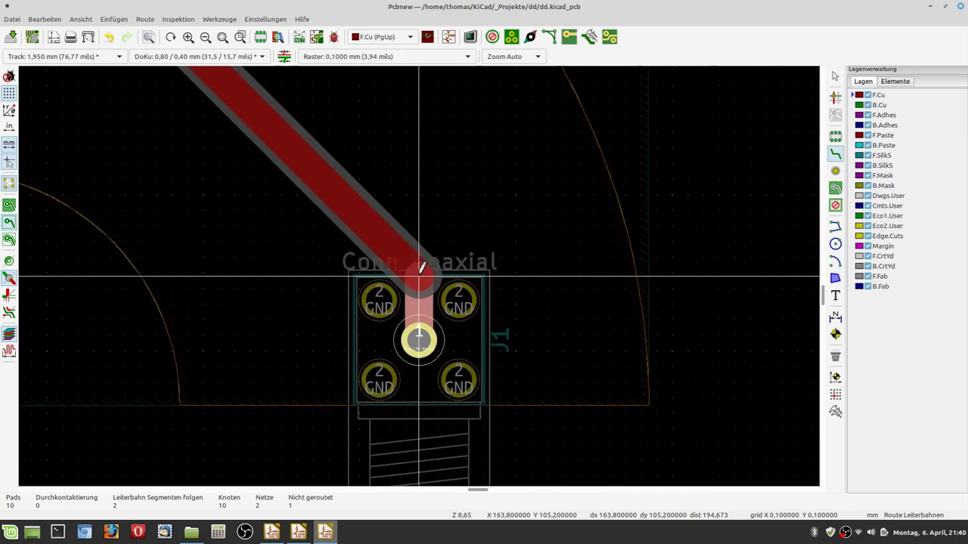
left_click(419, 276)
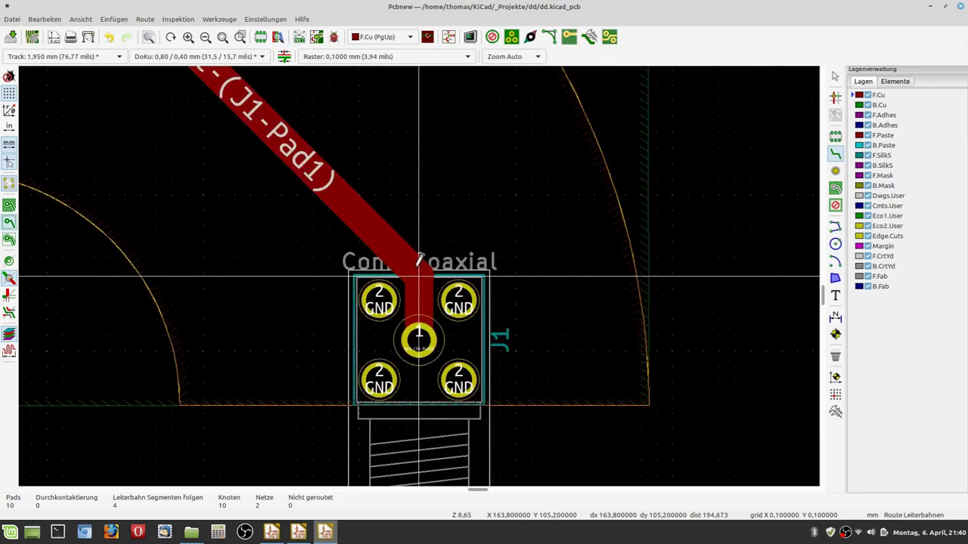
scroll(419, 276, "down", 2)
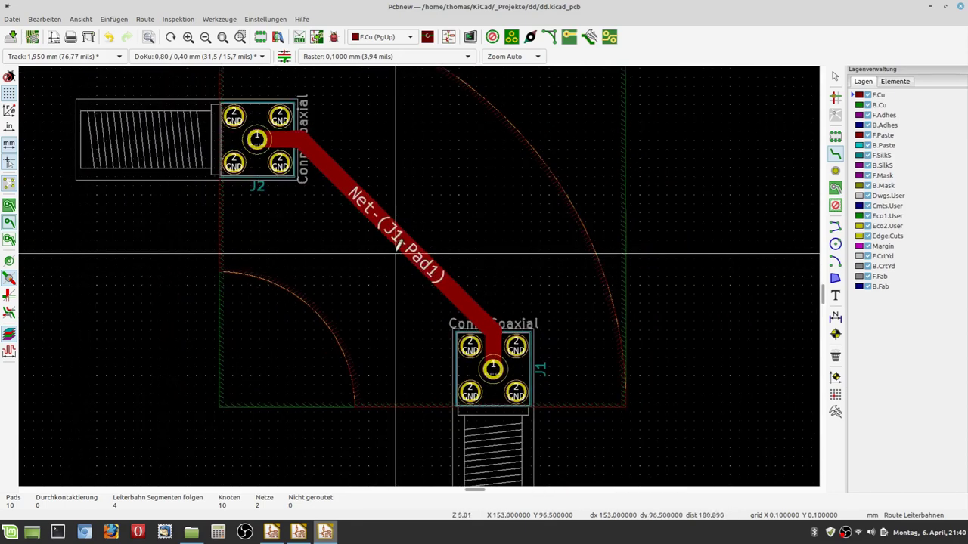